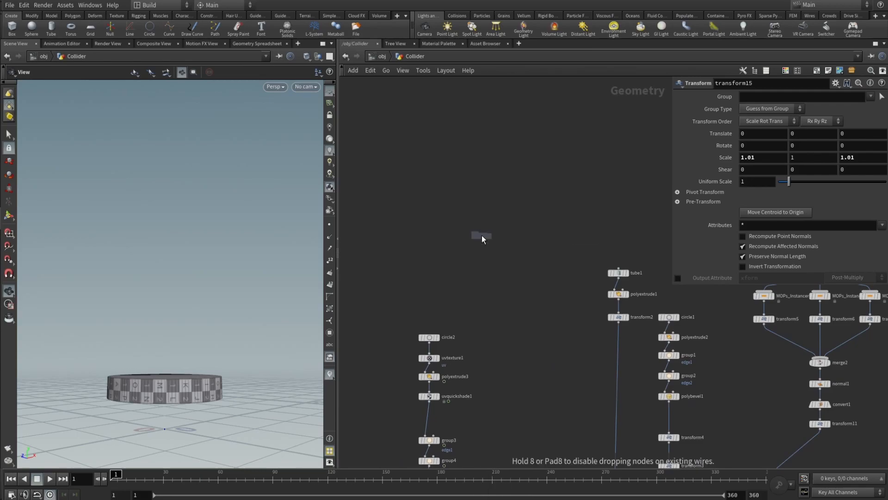
{"action": "left_click", "coordinate": [847, 110]}
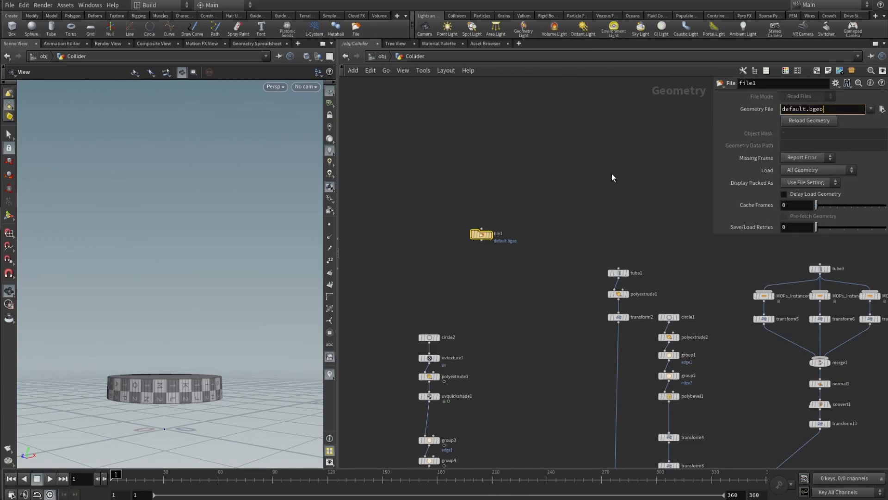
{"action": "left_click", "coordinate": [483, 235]}
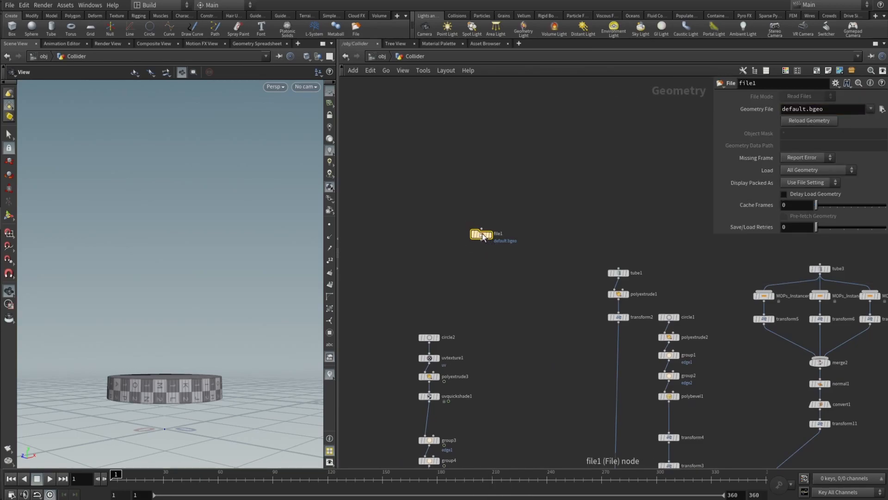
{"action": "key", "text": "Delete"}
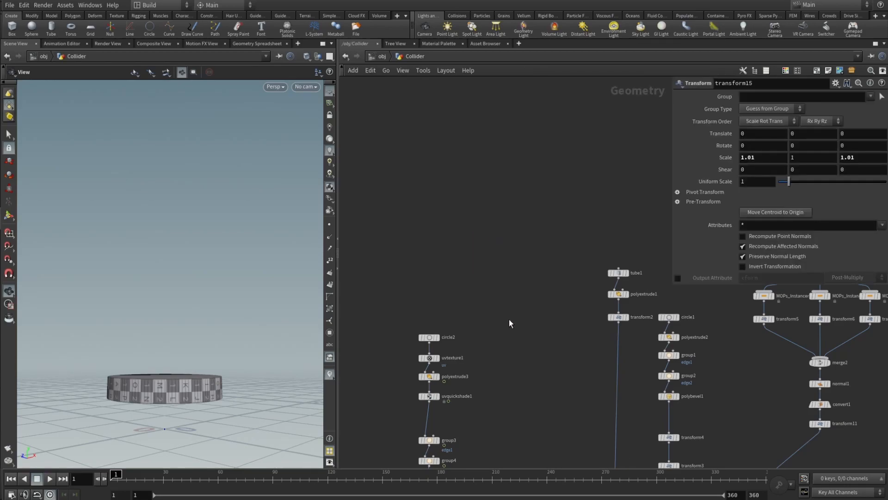
Display the output of the tube1 node and examine the open tube from above in the viewport.
{"action": "middle_click_drag", "start_coordinate": [515, 346], "coordinate": [515, 272]}
{"action": "scroll", "coordinate": [544, 319], "scroll_direction": "down", "scroll_amount": 2}
{"action": "middle_click_drag", "start_coordinate": [544, 319], "coordinate": [495, 299]}
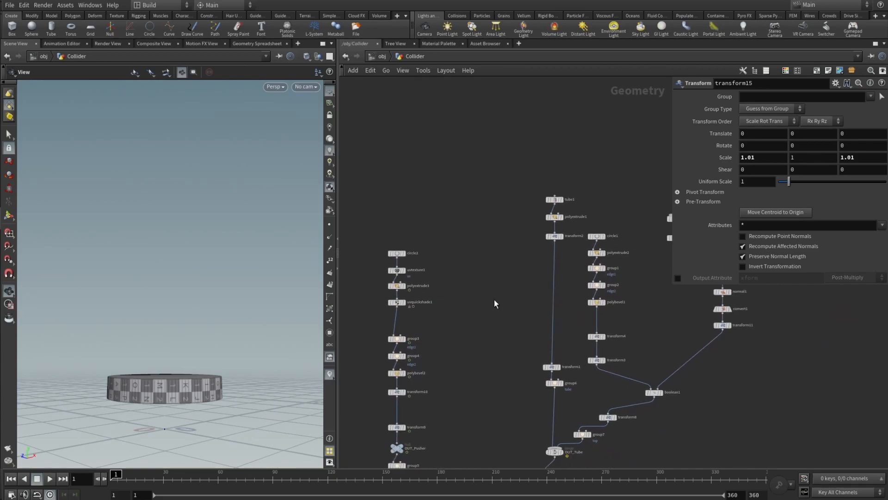
{"action": "left_click_drag", "start_coordinate": [542, 197], "coordinate": [576, 243]}
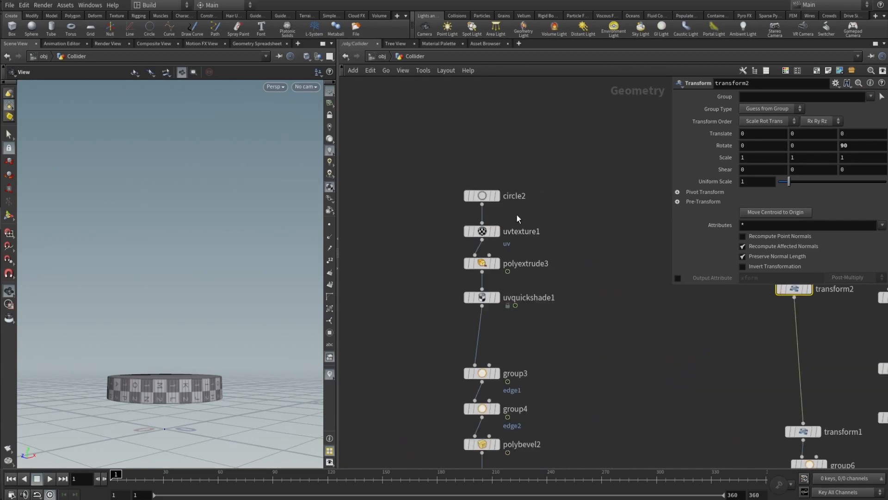
{"action": "middle_click_drag", "start_coordinate": [605, 300], "coordinate": [516, 309]}
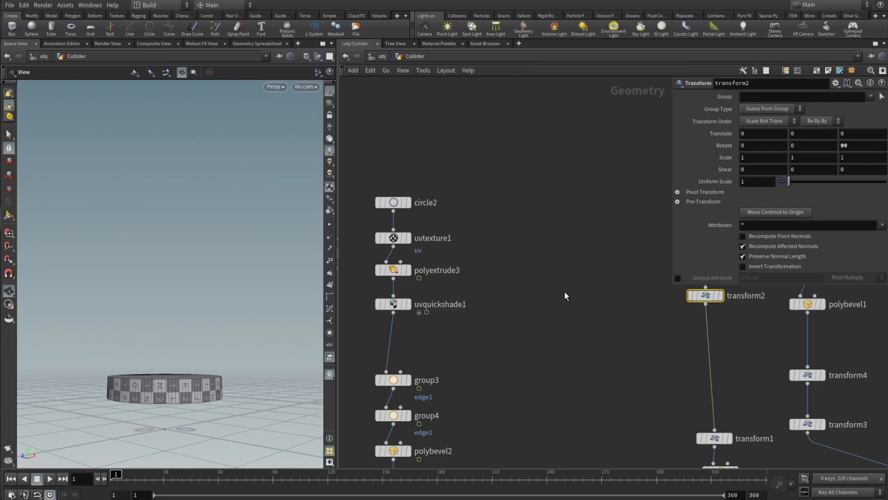
{"action": "middle_click_drag", "start_coordinate": [566, 314], "coordinate": [583, 212]}
{"action": "scroll", "coordinate": [572, 253], "scroll_direction": "down", "scroll_amount": 2}
{"action": "middle_click_drag", "start_coordinate": [559, 245], "coordinate": [469, 343]}
{"action": "middle_click_drag", "start_coordinate": [584, 326], "coordinate": [544, 292]}
{"action": "left_click", "coordinate": [574, 206]}
{"action": "left_click_drag", "start_coordinate": [149, 376], "coordinate": [183, 332]}
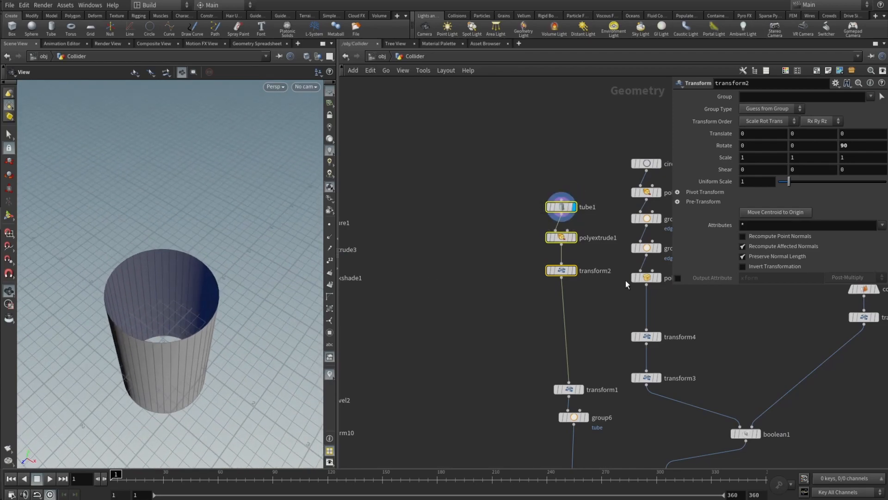
Display polyextrude1, examine its extrusion settings and the tube's wall thickness, and check the parameters of tube1.
{"action": "left_click", "coordinate": [573, 238]}
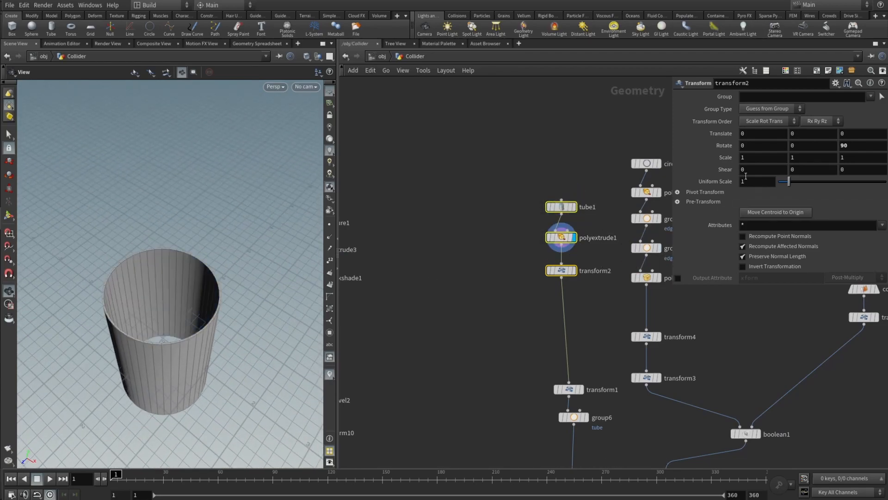
{"action": "left_click", "coordinate": [561, 237]}
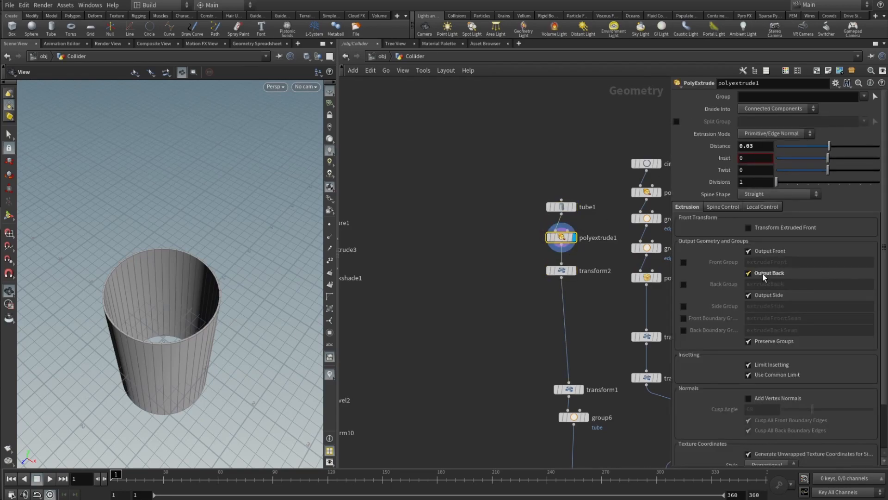
{"action": "left_click_drag", "start_coordinate": [181, 292], "coordinate": [182, 332]}
{"action": "scroll", "coordinate": [181, 309], "scroll_direction": "up", "scroll_amount": 5}
{"action": "left_click_drag", "start_coordinate": [197, 298], "coordinate": [217, 323]}
{"action": "left_click", "coordinate": [561, 206]}
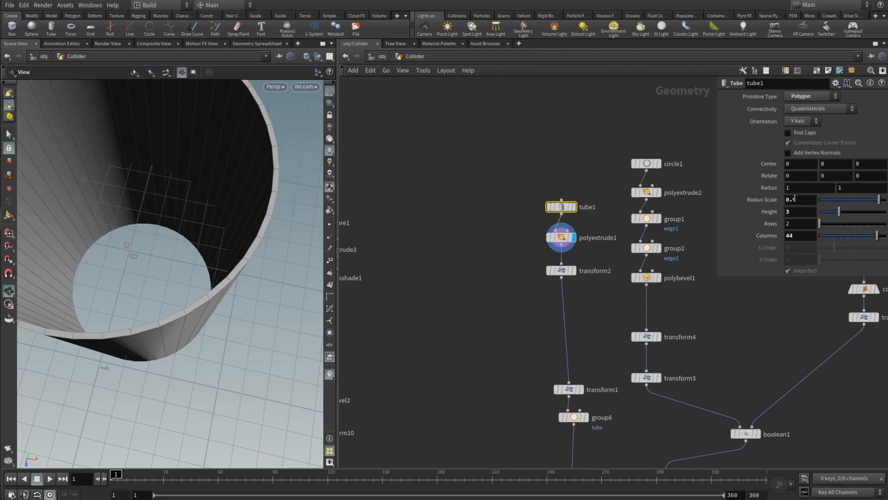
Display the transform2 output and examine the rotated tube's orientation from several angles.
{"action": "left_click", "coordinate": [574, 271]}
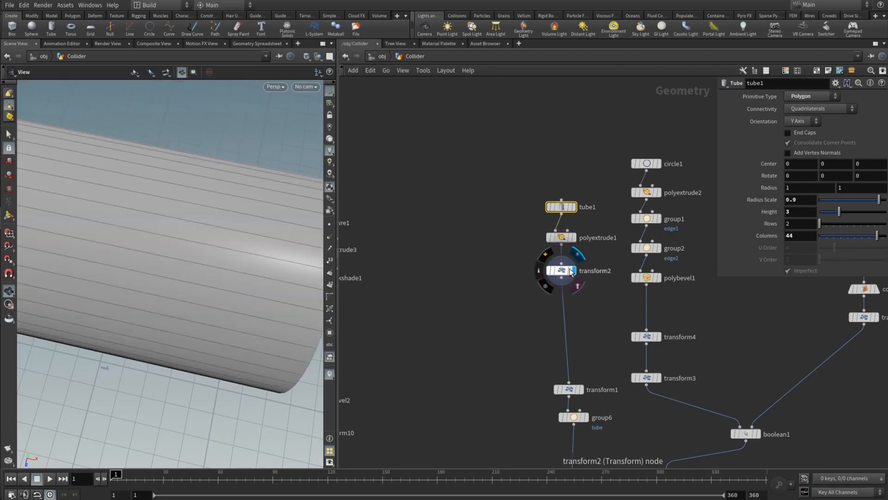
{"action": "right_click_drag", "start_coordinate": [238, 260], "coordinate": [237, 298]}
{"action": "left_click_drag", "start_coordinate": [235, 296], "coordinate": [185, 184]}
{"action": "scroll", "coordinate": [234, 246], "scroll_direction": "up", "scroll_amount": 8}
{"action": "middle_click_drag", "start_coordinate": [228, 259], "coordinate": [204, 232]}
{"action": "left_click_drag", "start_coordinate": [196, 229], "coordinate": [214, 229]}
{"action": "scroll", "coordinate": [210, 245], "scroll_direction": "down", "scroll_amount": 3}
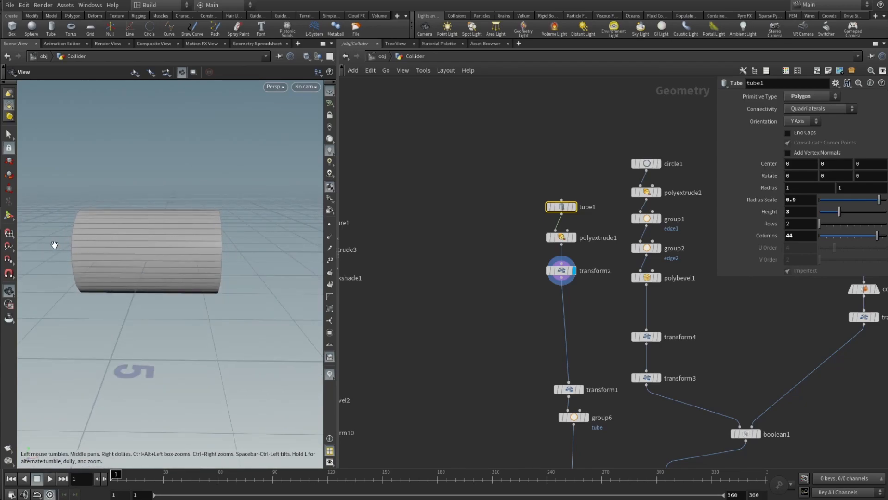
{"action": "left_click_drag", "start_coordinate": [254, 248], "coordinate": [156, 256]}
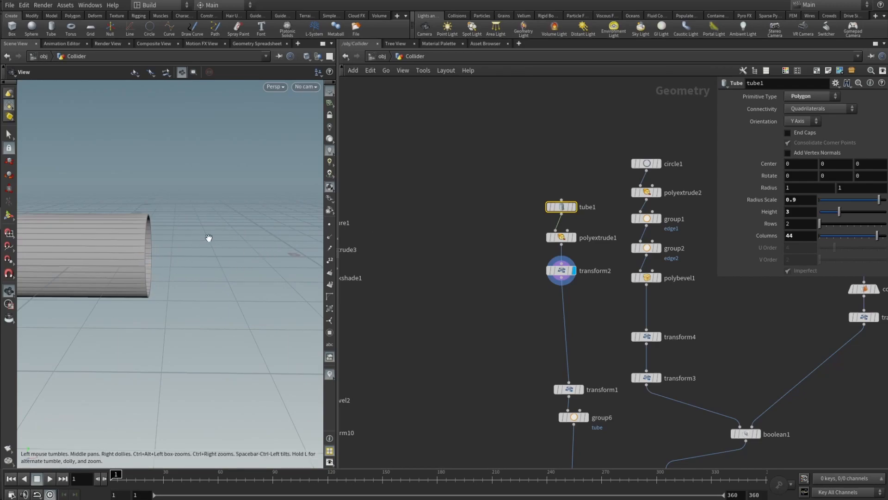
Display transform1 and examine its Y translate expression and the tube's height above the ground grid.
{"action": "middle_click_drag", "start_coordinate": [545, 342], "coordinate": [512, 284]}
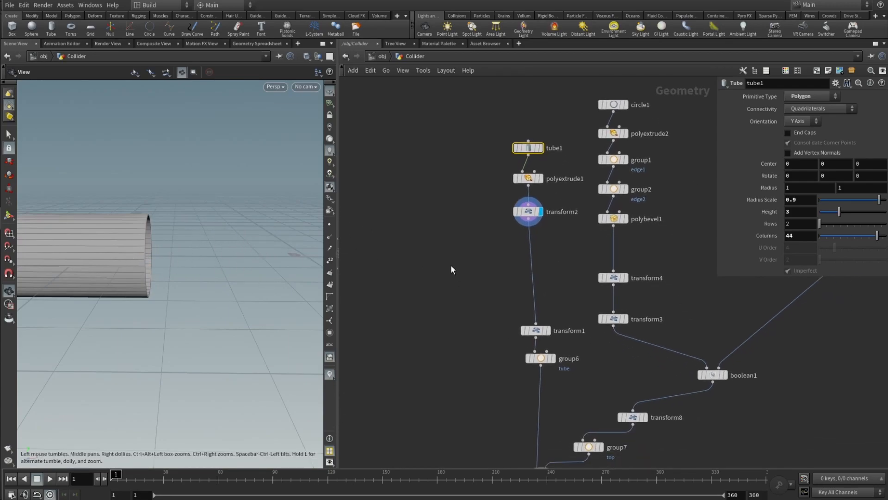
{"action": "middle_click_drag", "start_coordinate": [109, 250], "coordinate": [173, 281]}
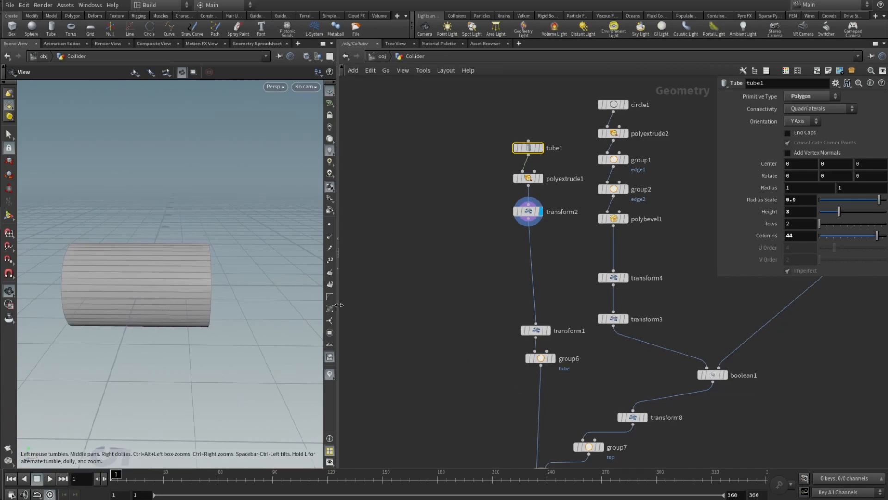
{"action": "left_click", "coordinate": [550, 331]}
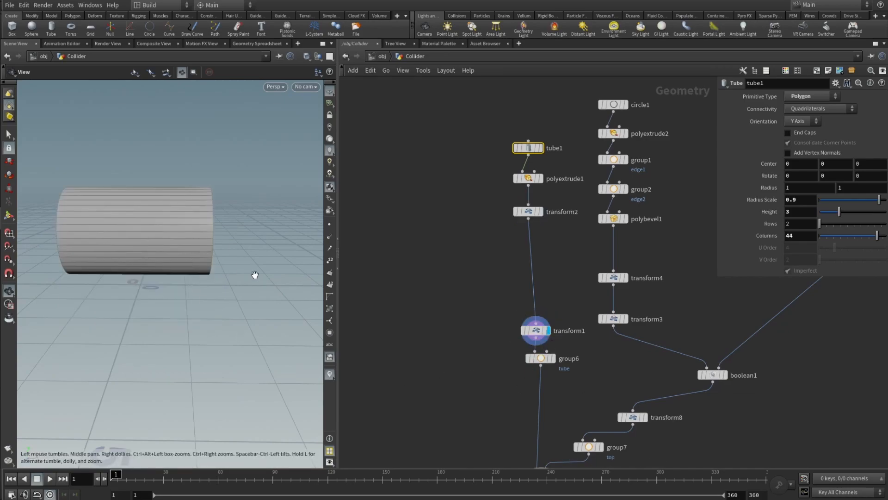
{"action": "left_click", "coordinate": [533, 330]}
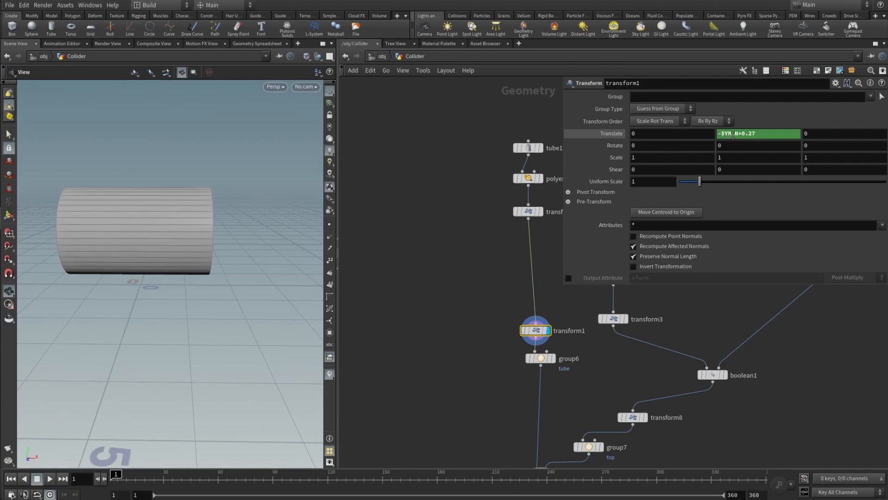
{"action": "mouse_move", "coordinate": [282, 236]}
{"action": "left_mouse_down"}
{"action": "mouse_move", "coordinate": [229, 232]}
{"action": "mouse_move", "coordinate": [280, 220]}
{"action": "left_mouse_up"}
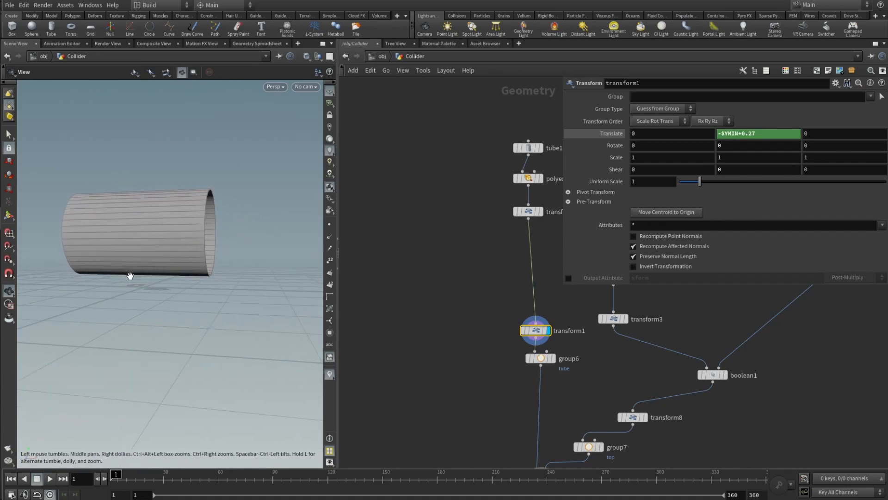
{"action": "left_click_drag", "start_coordinate": [130, 276], "coordinate": [138, 278]}
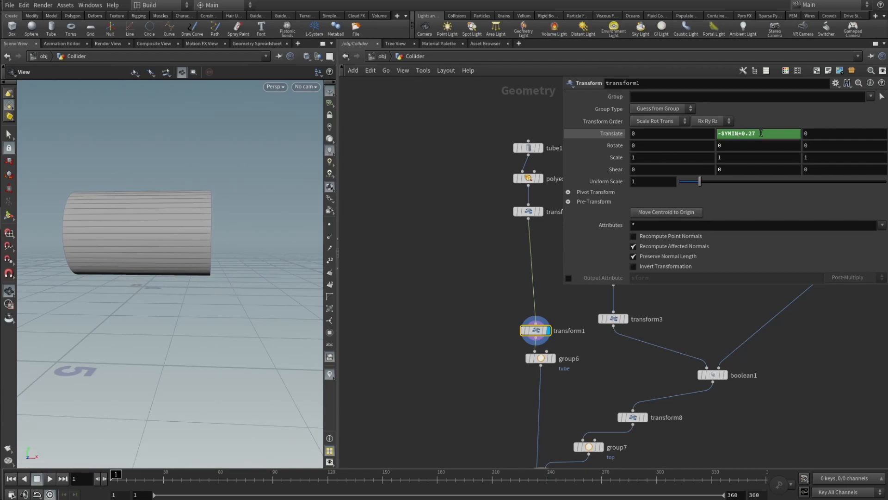
{"action": "left_click_drag", "start_coordinate": [152, 259], "coordinate": [292, 248]}
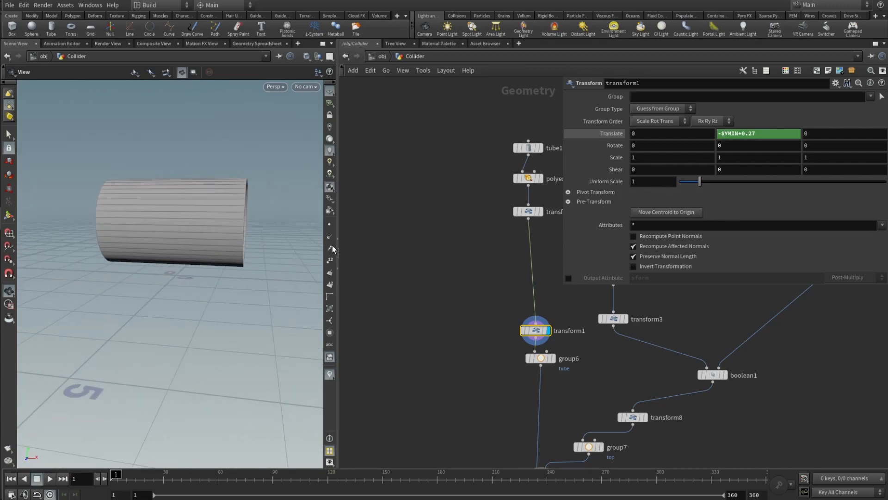
Display the group6 output to inspect the tube primitive group, and move the node slightly farther below transform1.
{"action": "left_click", "coordinate": [543, 361]}
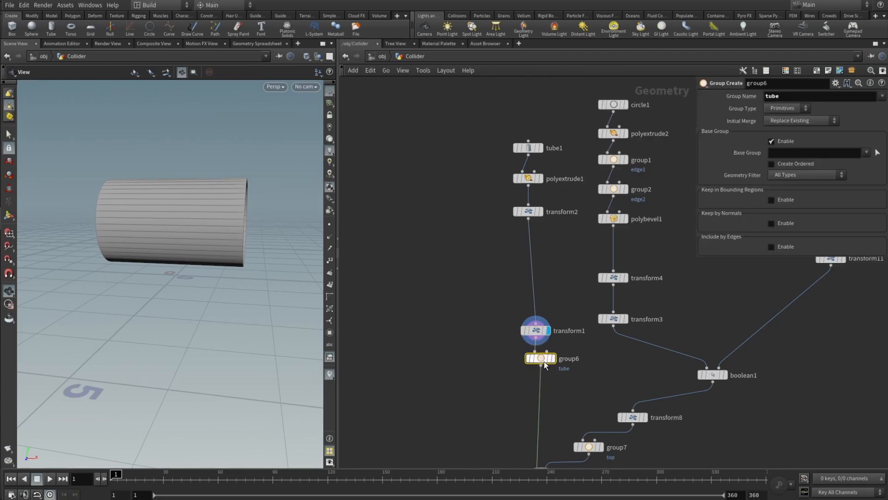
{"action": "left_click", "coordinate": [553, 361]}
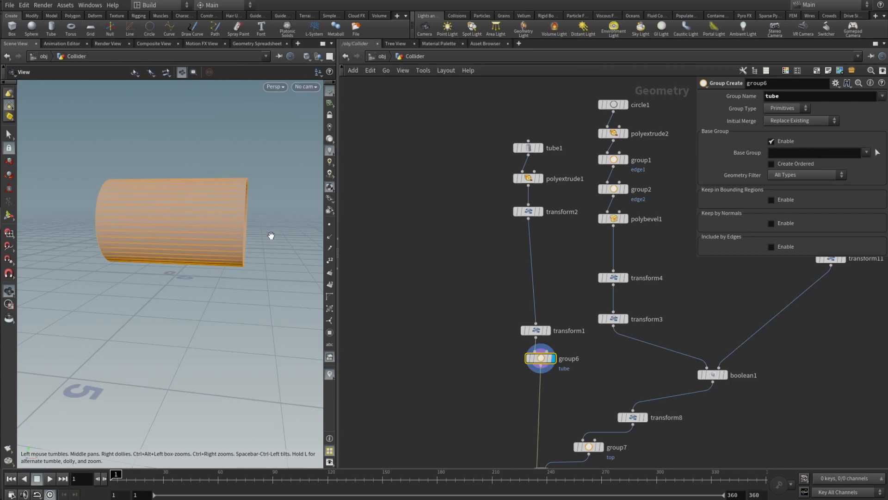
{"action": "left_click_drag", "start_coordinate": [265, 317], "coordinate": [263, 250]}
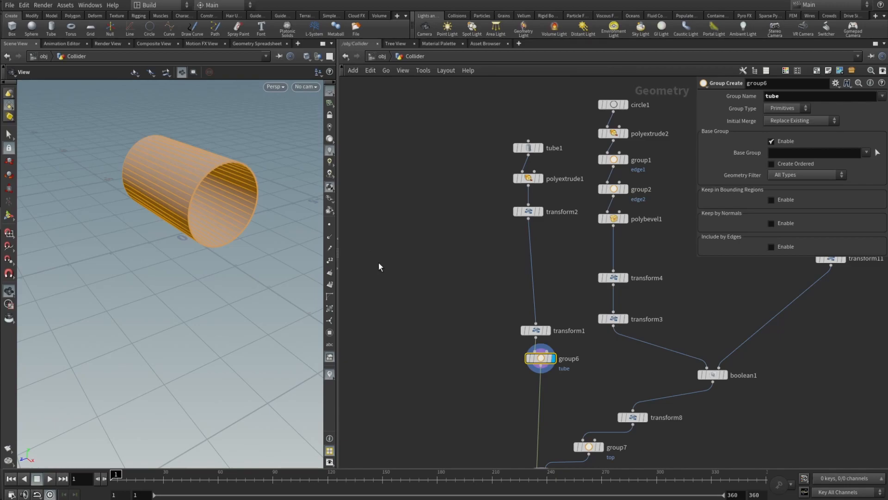
{"action": "left_click_drag", "start_coordinate": [543, 360], "coordinate": [541, 377]}
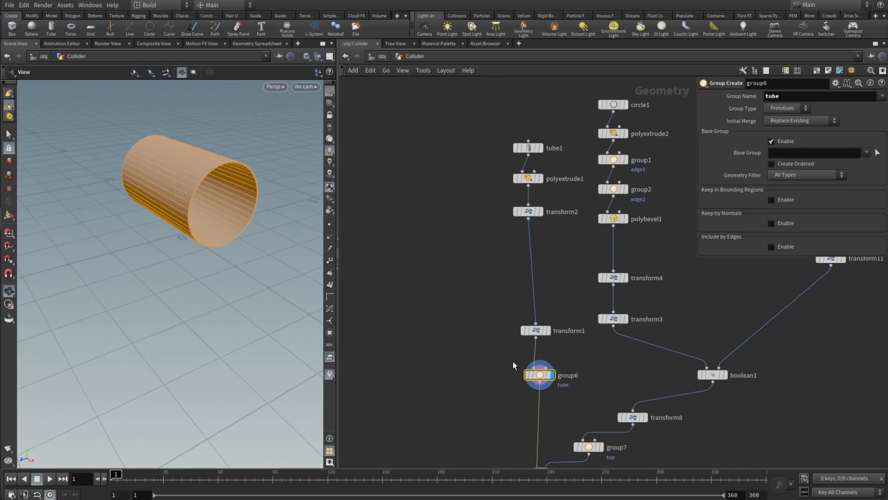
Display the circle1 node that starts the neighbouring branch and examine the flat disc.
{"action": "middle_click_drag", "start_coordinate": [512, 353], "coordinate": [513, 271]}
{"action": "mouse_move", "coordinate": [536, 297]}
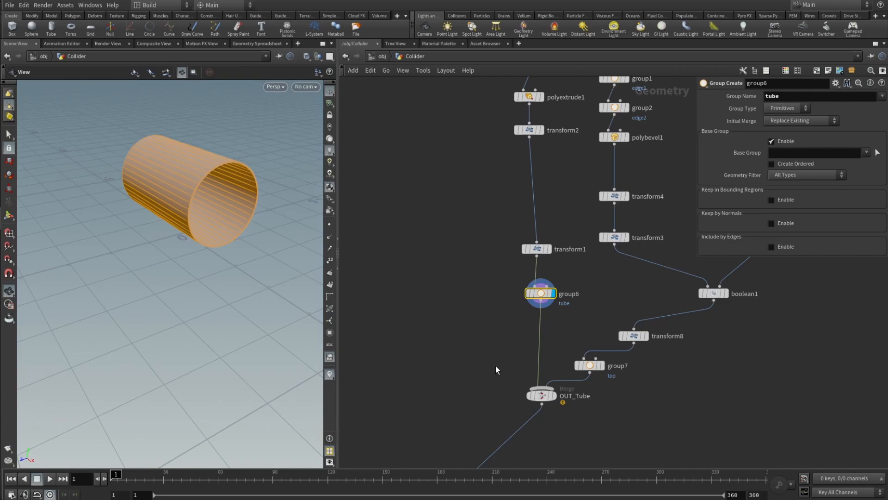
{"action": "middle_click_drag", "start_coordinate": [494, 351], "coordinate": [457, 287]}
{"action": "scroll", "coordinate": [452, 243], "scroll_direction": "down", "scroll_amount": 3}
{"action": "middle_click_drag", "start_coordinate": [453, 252], "coordinate": [441, 333]}
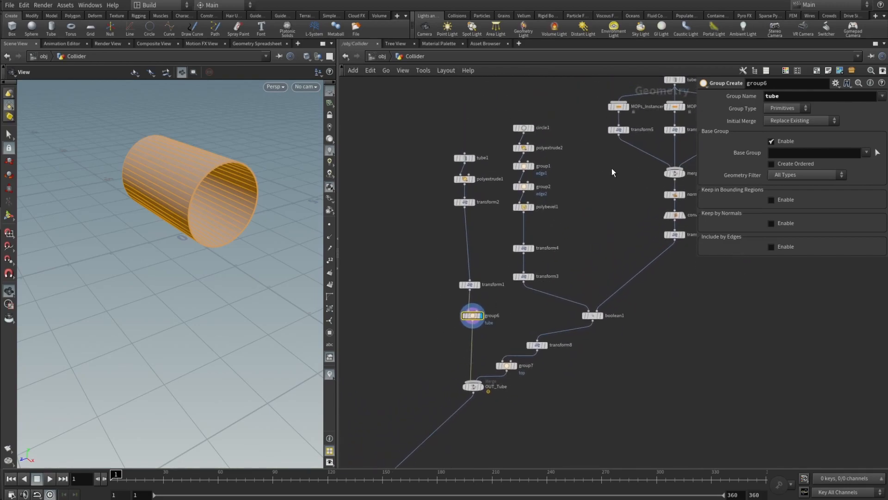
{"action": "middle_click_drag", "start_coordinate": [612, 172], "coordinate": [547, 261]}
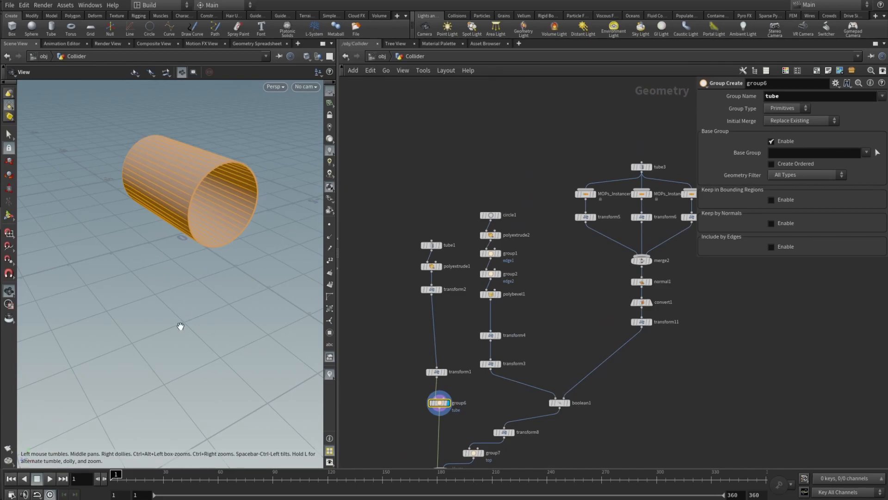
{"action": "left_click", "coordinate": [499, 215]}
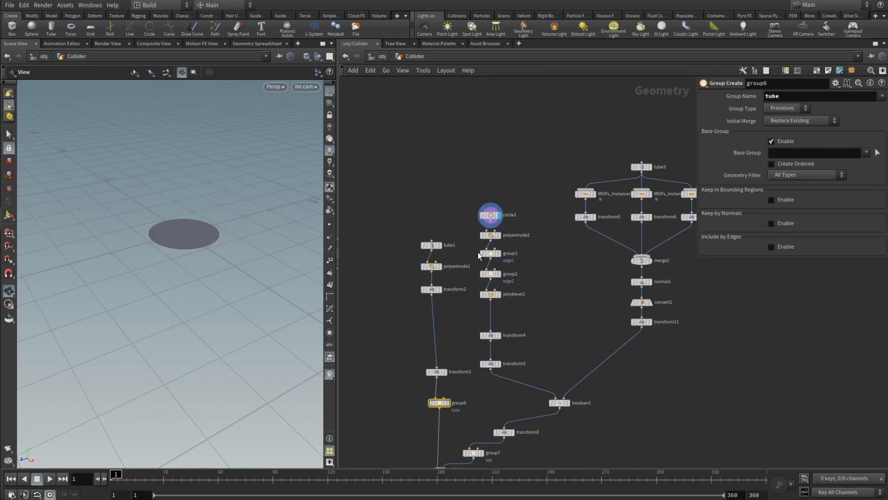
{"action": "left_click_drag", "start_coordinate": [254, 224], "coordinate": [234, 264]}
{"action": "scroll", "coordinate": [234, 264], "scroll_direction": "up", "scroll_amount": 3}
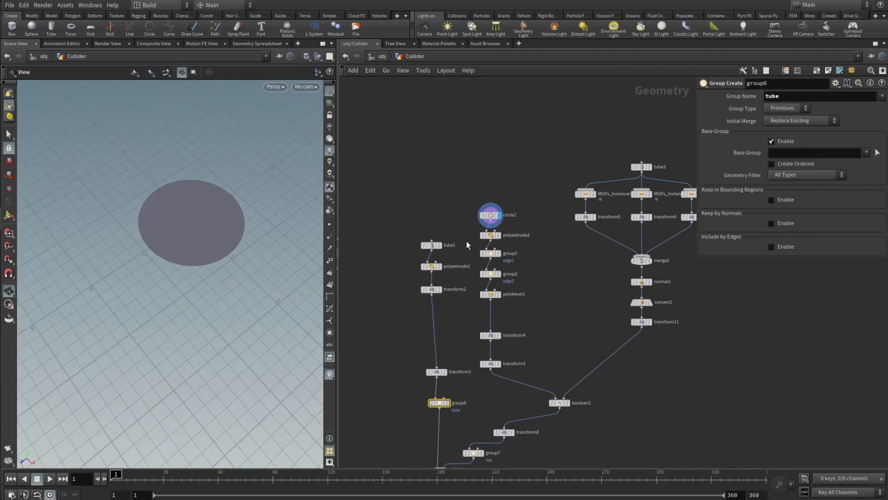
Display polyextrude2 and examine the disc's extruded thickness up close.
{"action": "left_click", "coordinate": [500, 236]}
{"action": "left_click_drag", "start_coordinate": [163, 259], "coordinate": [161, 222]}
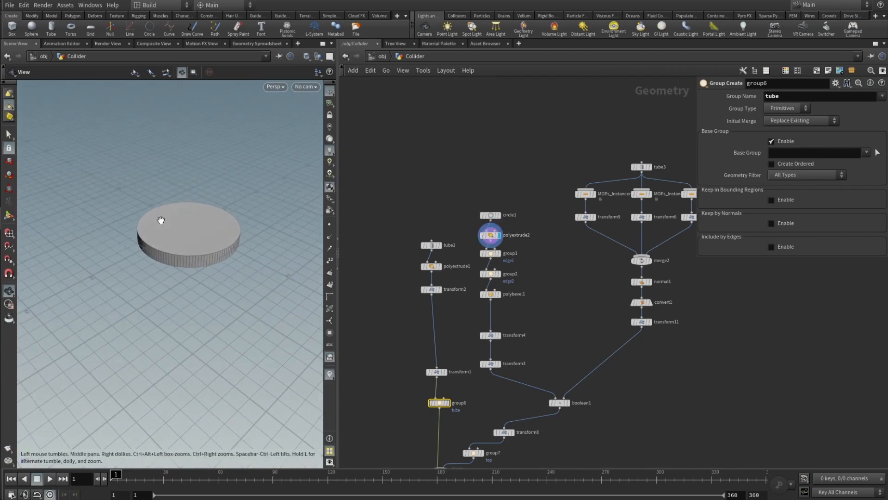
{"action": "scroll", "coordinate": [199, 251], "scroll_direction": "up", "scroll_amount": 5}
Display group1 and set the edge1 group's normal Spread Angle to 70, temporarily showing the surface normals in the viewport.
{"action": "left_click", "coordinate": [491, 254]}
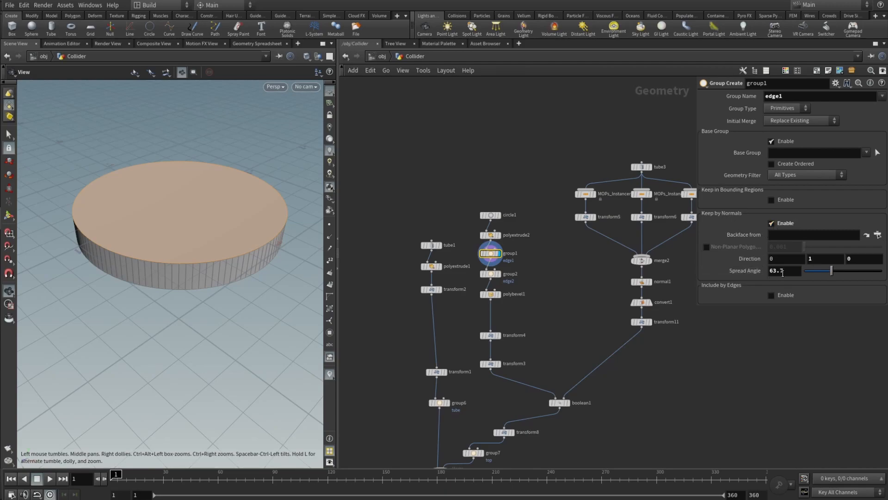
{"action": "key", "text": "ctrl+z"}
{"action": "left_click", "coordinate": [330, 238]}
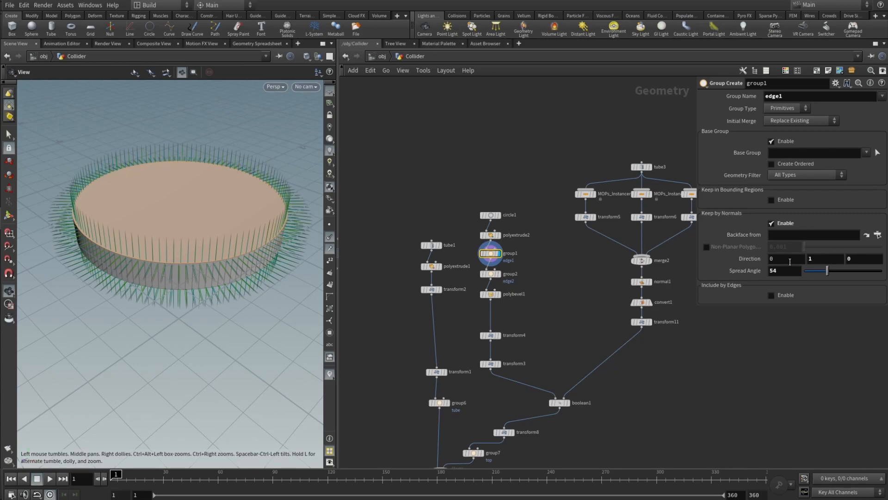
{"action": "mouse_move", "coordinate": [834, 273]}
{"action": "left_mouse_down"}
{"action": "mouse_move", "coordinate": [853, 273]}
{"action": "mouse_move", "coordinate": [786, 273]}
{"action": "mouse_move", "coordinate": [858, 275]}
{"action": "mouse_move", "coordinate": [823, 274]}
{"action": "mouse_move", "coordinate": [835, 276]}
{"action": "left_mouse_up"}
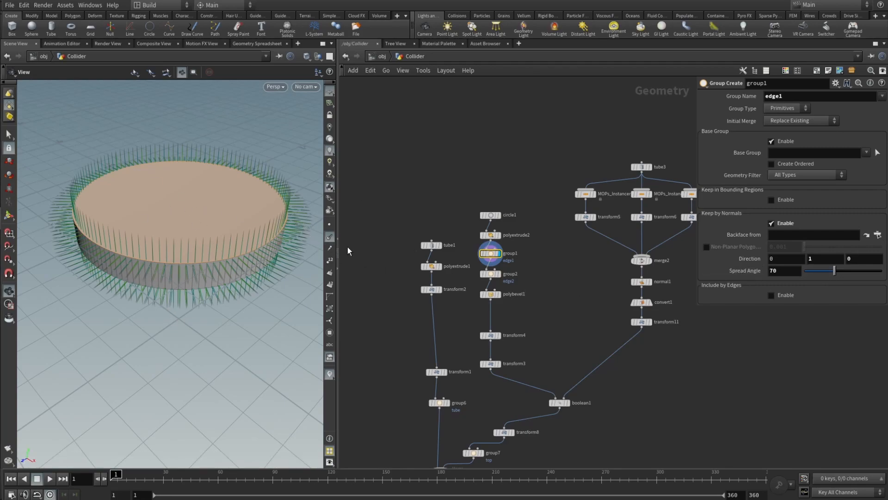
{"action": "left_click", "coordinate": [329, 236]}
Display group2 and its edge2 primitive group, and display polybevel1 to examine the bevelled rim of the disc up close.
{"action": "left_click", "coordinate": [493, 275]}
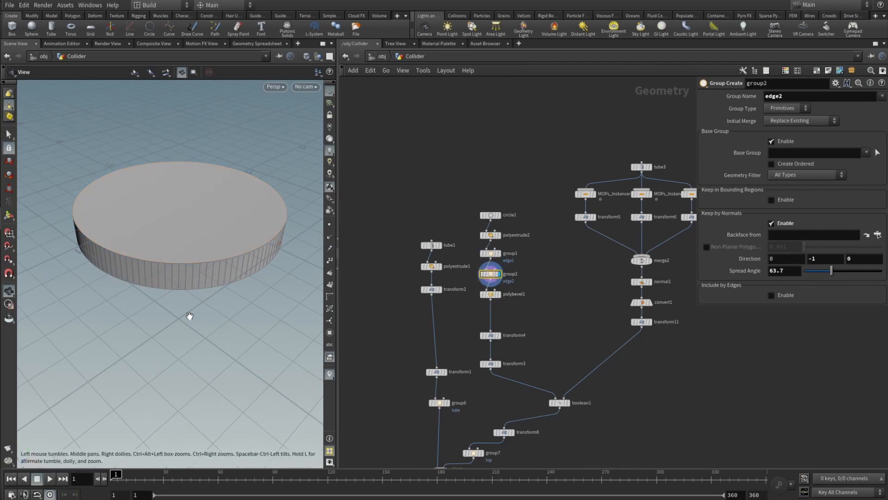
{"action": "left_click_drag", "start_coordinate": [204, 307], "coordinate": [222, 293]}
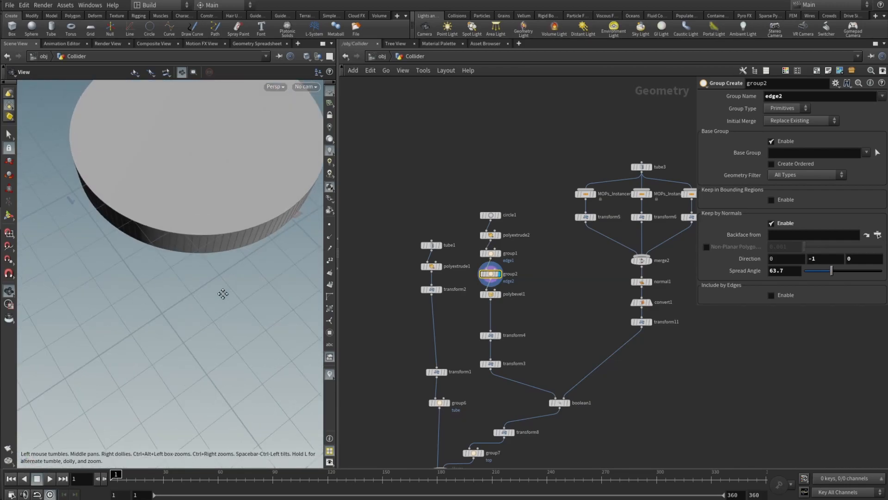
{"action": "left_click", "coordinate": [499, 294]}
{"action": "left_click_drag", "start_coordinate": [159, 215], "coordinate": [153, 191]}
{"action": "right_click_drag", "start_coordinate": [153, 190], "coordinate": [196, 224]}
{"action": "middle_click_drag", "start_coordinate": [196, 224], "coordinate": [180, 270]}
{"action": "left_click_drag", "start_coordinate": [180, 270], "coordinate": [216, 273]}
{"action": "scroll", "coordinate": [191, 283], "scroll_direction": "up", "scroll_amount": 3}
{"action": "scroll", "coordinate": [215, 269], "scroll_direction": "up", "scroll_amount": 5}
{"action": "scroll", "coordinate": [214, 270], "scroll_direction": "down", "scroll_amount": 10}
Open the polybevel1 parameters and review the bevel applied to the edge1 and edge2 groups against the disc's rounded rim.
{"action": "left_click", "coordinate": [491, 294]}
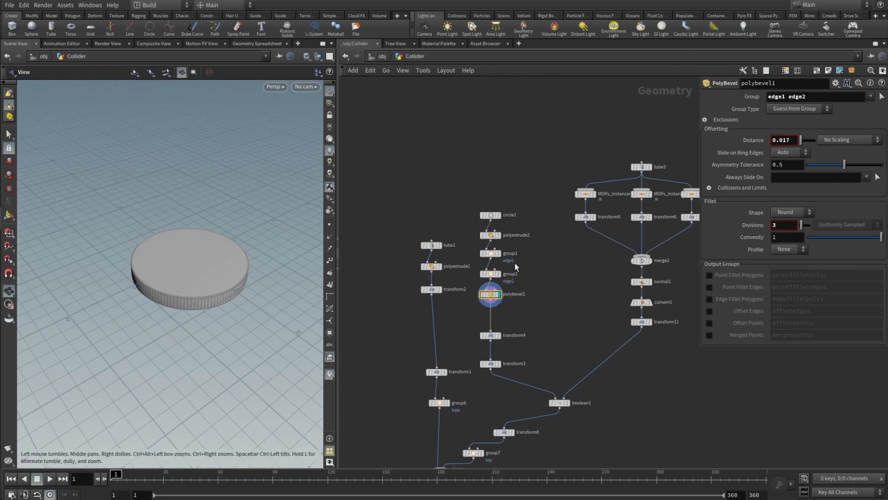
{"action": "right_click_drag", "start_coordinate": [149, 307], "coordinate": [219, 296]}
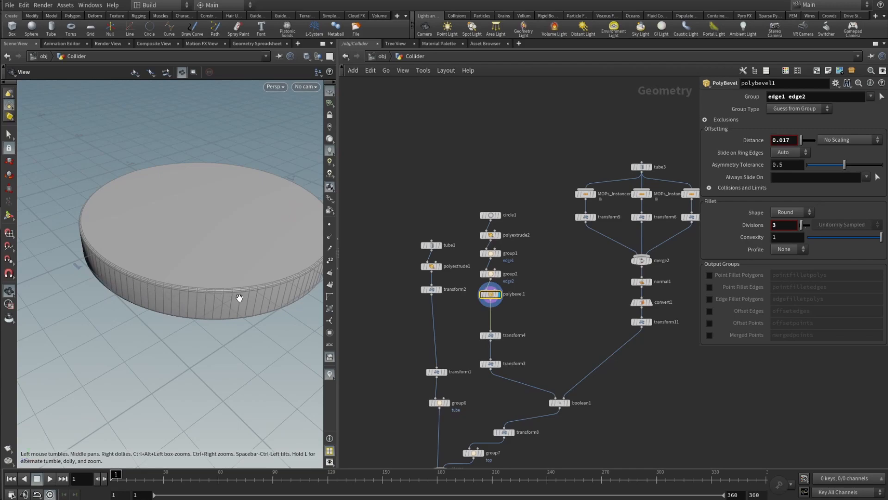
{"action": "middle_click_drag", "start_coordinate": [268, 297], "coordinate": [192, 295]}
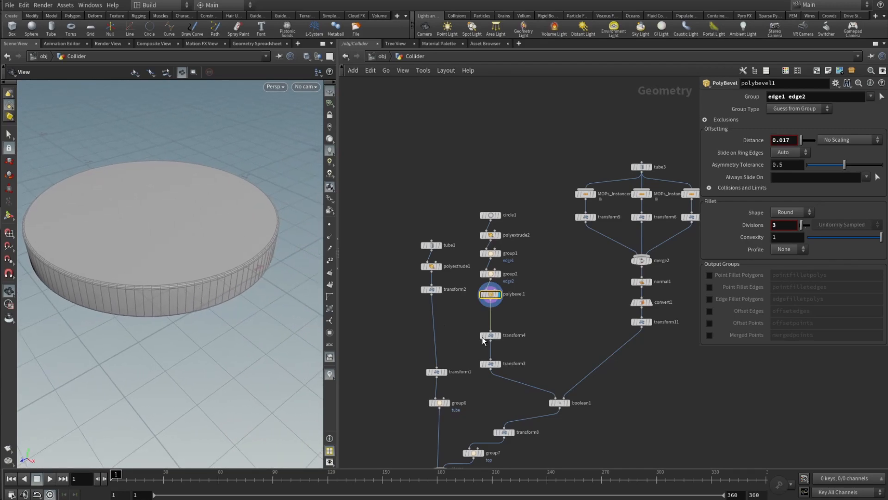
Display transform4 and transform3 in turn to inspect how the bevelled disc is rotated upright and positioned.
{"action": "left_click", "coordinate": [501, 338]}
{"action": "scroll", "coordinate": [220, 333], "scroll_direction": "down", "scroll_amount": 3}
{"action": "middle_click_drag", "start_coordinate": [220, 333], "coordinate": [99, 246]}
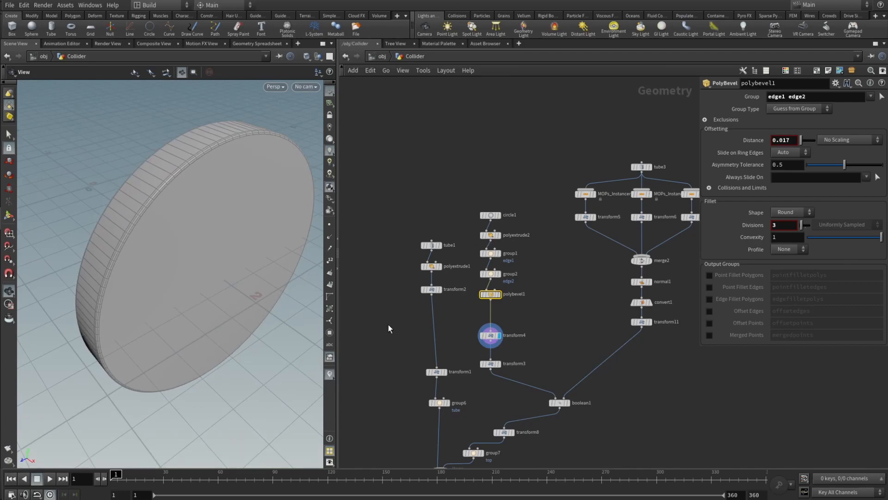
{"action": "left_click", "coordinate": [499, 363]}
{"action": "scroll", "coordinate": [227, 273], "scroll_direction": "down", "scroll_amount": 3}
{"action": "left_click_drag", "start_coordinate": [230, 267], "coordinate": [192, 255]}
{"action": "middle_click_drag", "start_coordinate": [675, 363], "coordinate": [628, 369]}
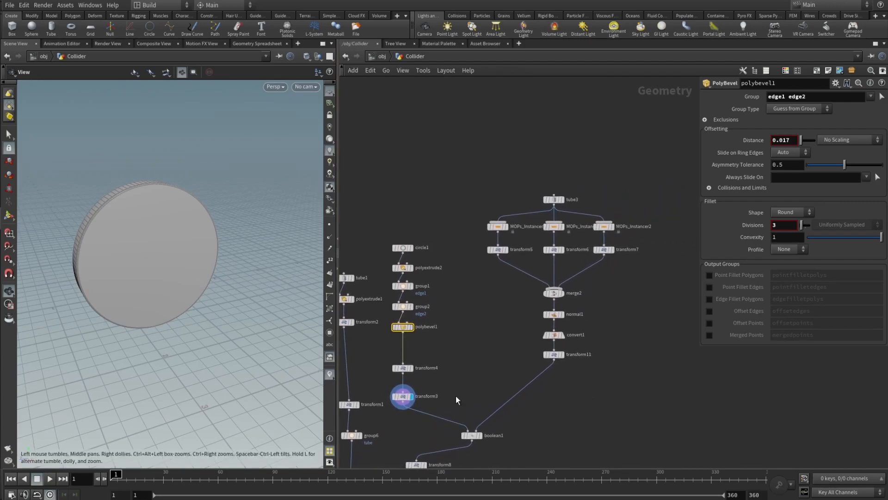
Display the boolean1 result briefly, and display tube3 to examine the single tube that starts the hole-cutting branch.
{"action": "left_click", "coordinate": [481, 435]}
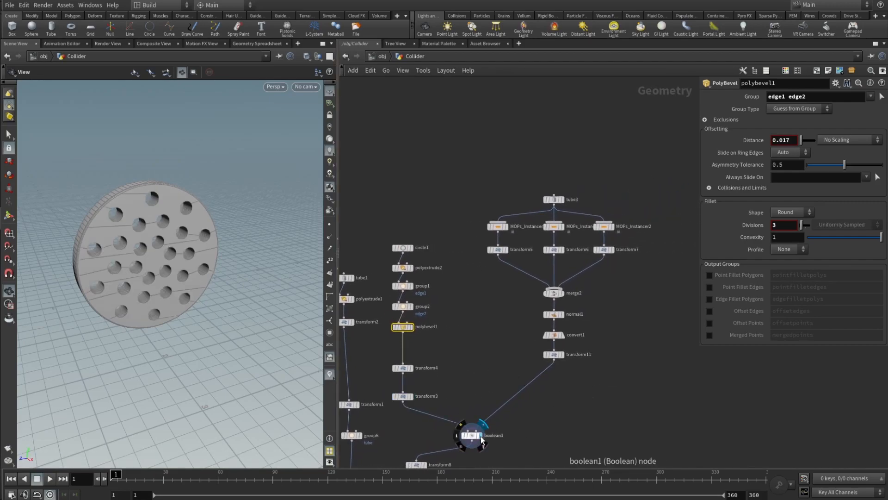
{"action": "left_click", "coordinate": [564, 203]}
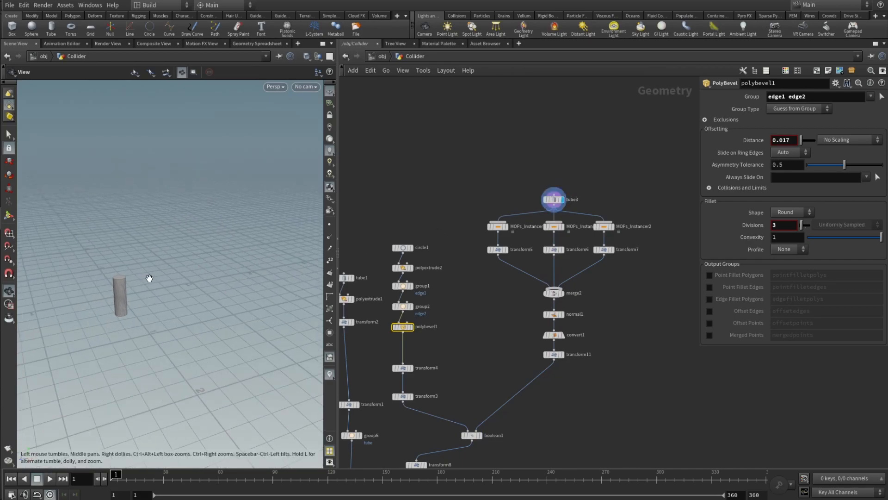
{"action": "scroll", "coordinate": [100, 290], "scroll_direction": "down", "scroll_amount": 3}
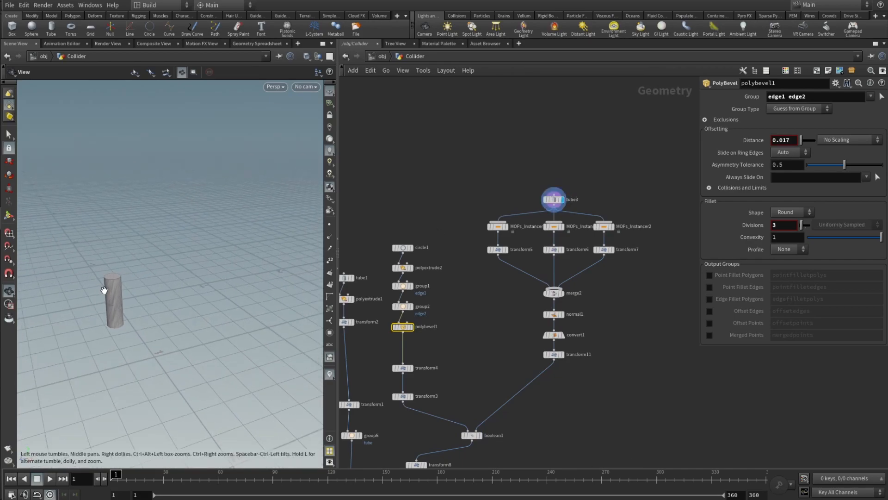
Review MOPs_Instancer's radial distribution settings and display the three instancers in turn to compare their rings of tubes.
{"action": "left_click", "coordinate": [500, 227]}
{"action": "left_click", "coordinate": [508, 231]}
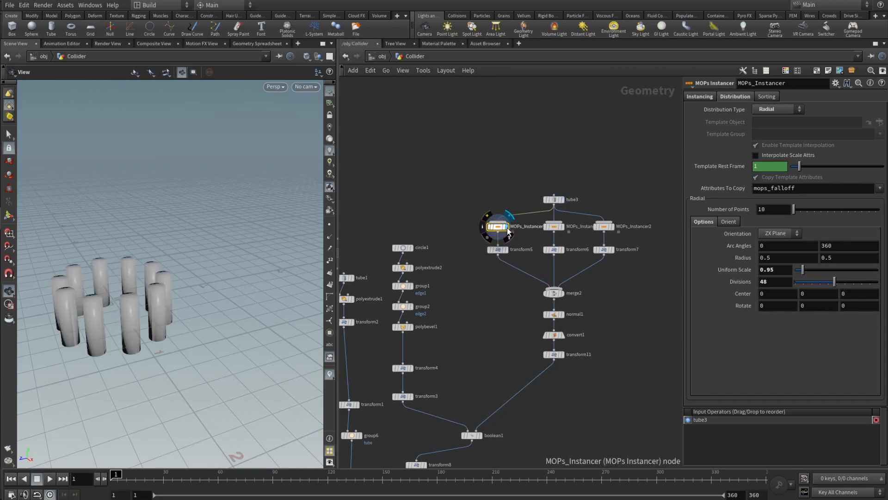
{"action": "left_click_drag", "start_coordinate": [142, 307], "coordinate": [173, 303]}
{"action": "middle_click_drag", "start_coordinate": [172, 303], "coordinate": [178, 304]}
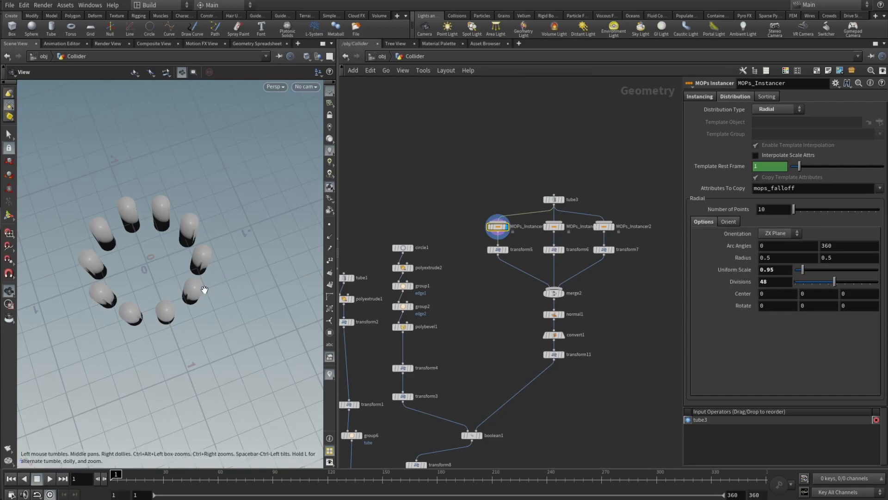
{"action": "left_click", "coordinate": [561, 227]}
{"action": "left_click", "coordinate": [614, 229]}
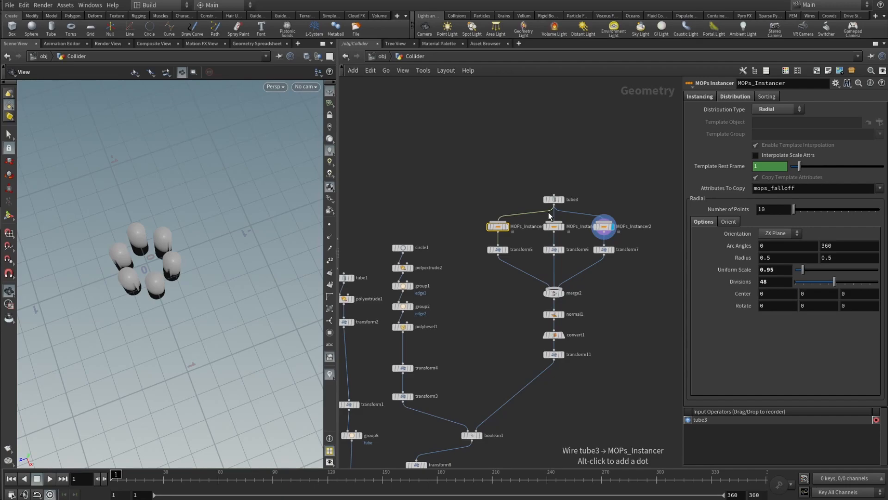
Open the transform5 parameters and display transform5, transform6 and transform7 to inspect how each ring of tubes is turned sideways.
{"action": "left_click", "coordinate": [504, 250]}
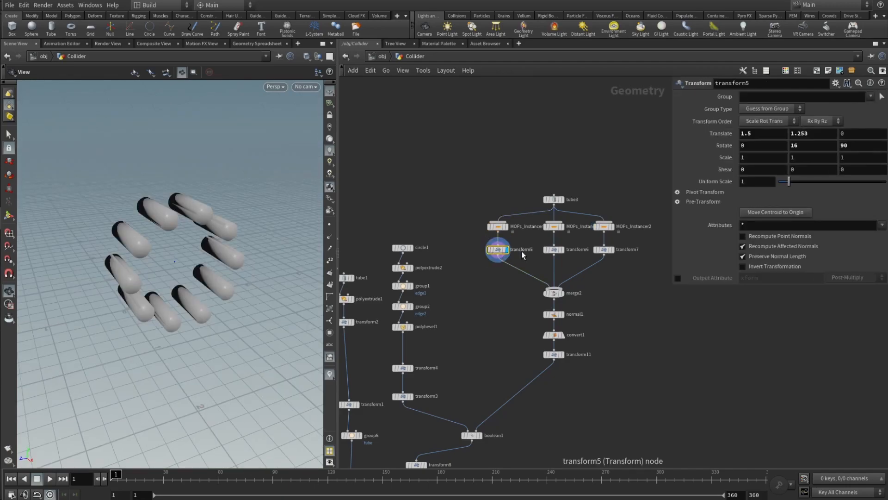
{"action": "left_click", "coordinate": [562, 249]}
{"action": "left_click", "coordinate": [611, 249]}
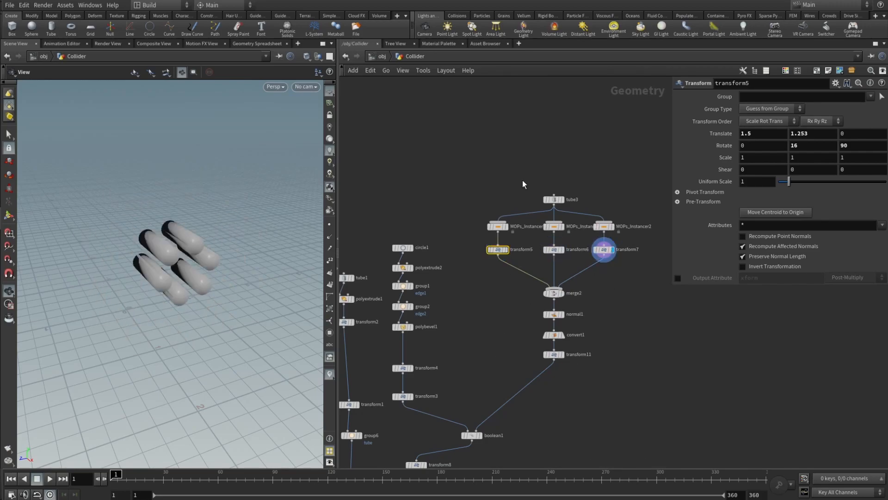
Display merge2 to inspect the three combined rings of tubes, and display the following normal1 node.
{"action": "left_click", "coordinate": [567, 294]}
{"action": "left_click_drag", "start_coordinate": [268, 297], "coordinate": [217, 287]}
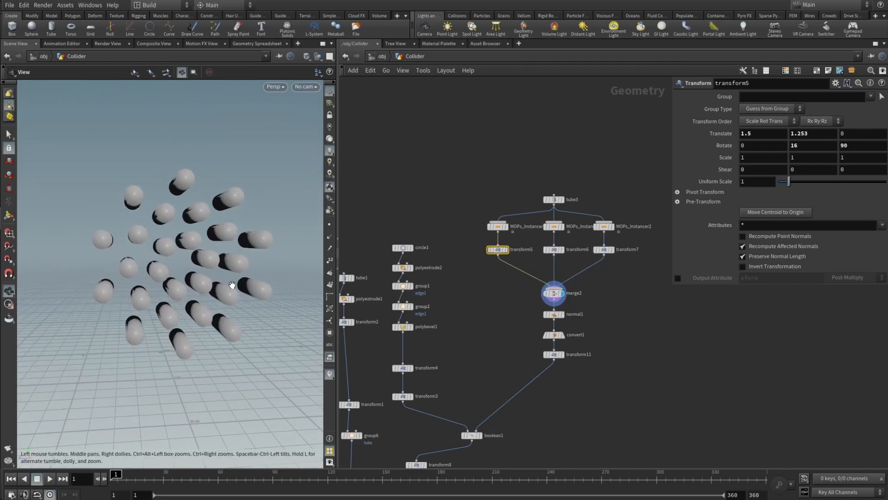
{"action": "left_click", "coordinate": [562, 314]}
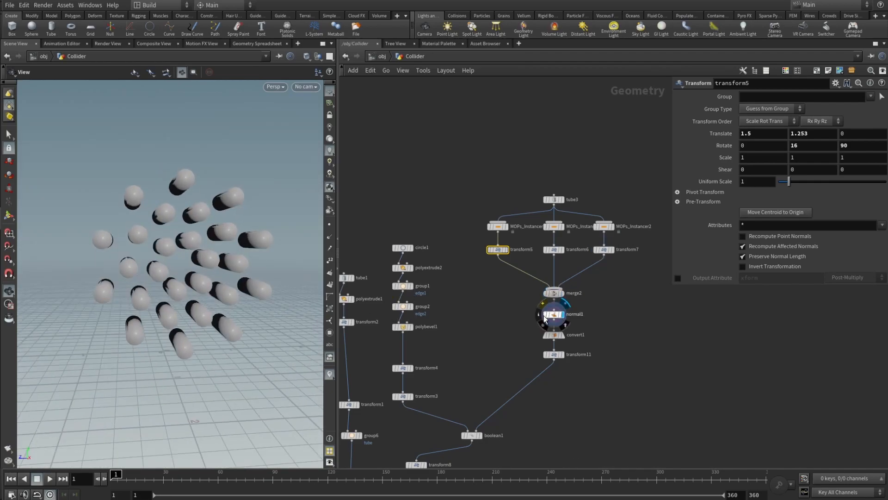
Display convert1 to examine the tubes as polygons, and review the translation in transform11.
{"action": "left_click", "coordinate": [563, 335]}
{"action": "left_click_drag", "start_coordinate": [165, 234], "coordinate": [206, 284]}
{"action": "right_click_drag", "start_coordinate": [206, 283], "coordinate": [151, 315]}
{"action": "left_click_drag", "start_coordinate": [151, 315], "coordinate": [219, 265]}
{"action": "left_click", "coordinate": [563, 354]}
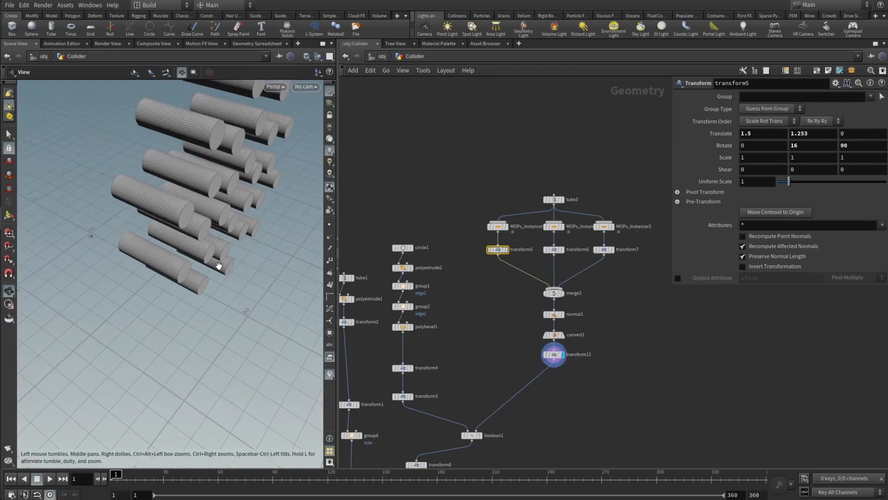
{"action": "left_click", "coordinate": [552, 365]}
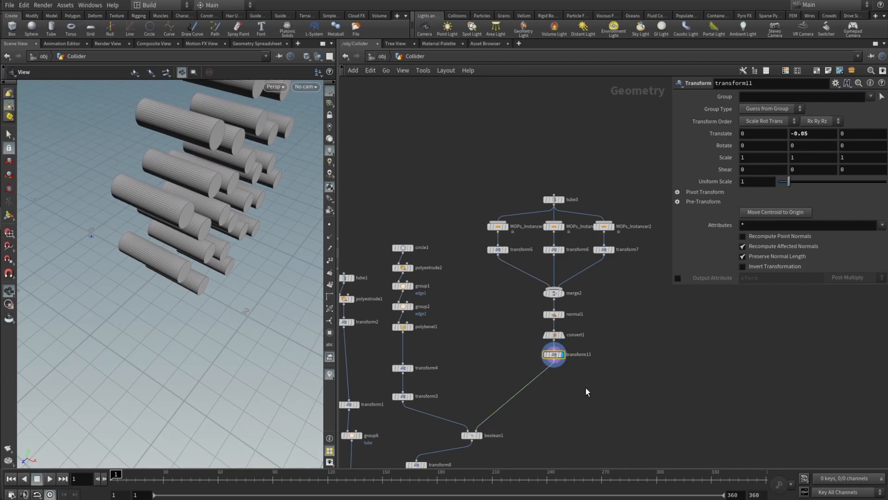
Display boolean1, review its Operation choices while keeping Subtract, and examine the holes cut through the disc.
{"action": "left_click", "coordinate": [481, 436]}
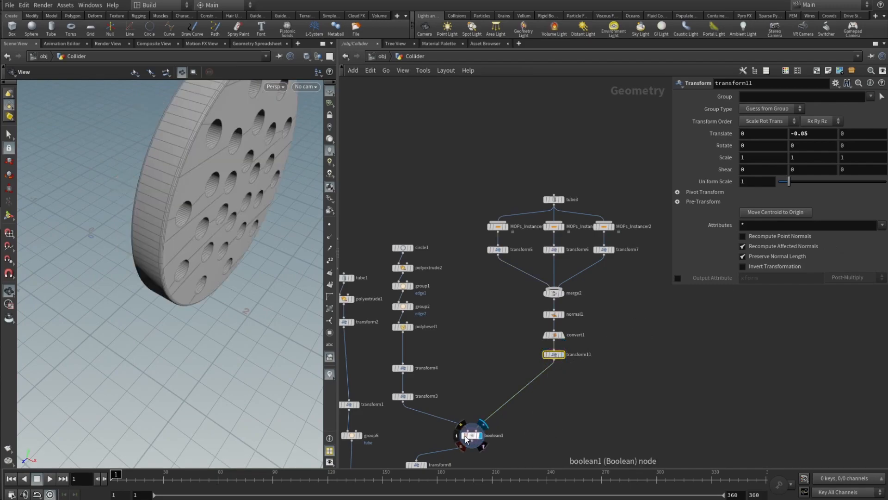
{"action": "left_click", "coordinate": [472, 437]}
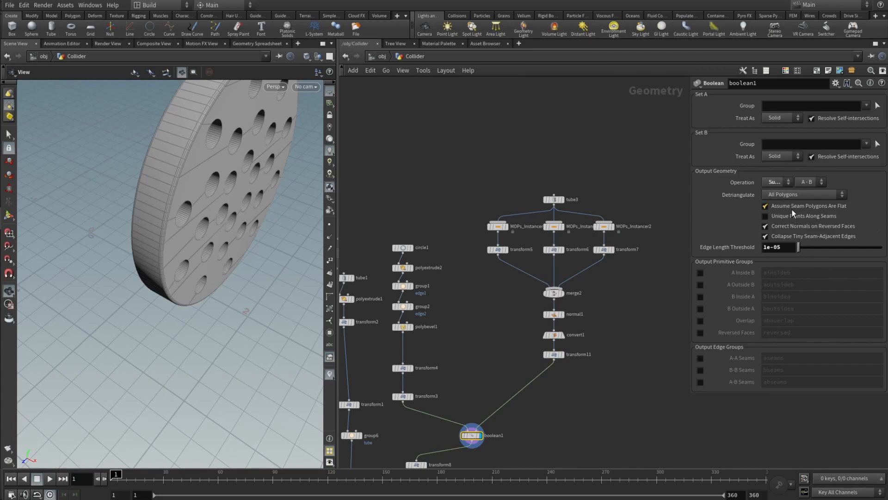
{"action": "left_click", "coordinate": [784, 182]}
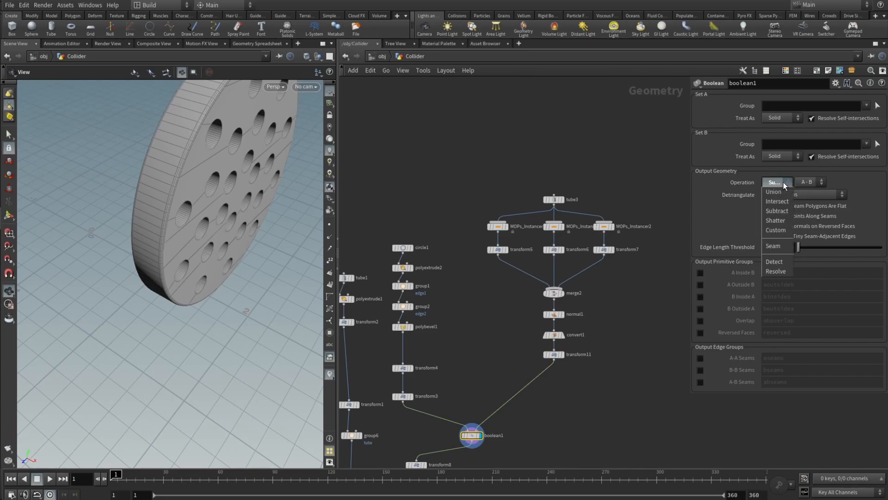
{"action": "left_click", "coordinate": [783, 182]}
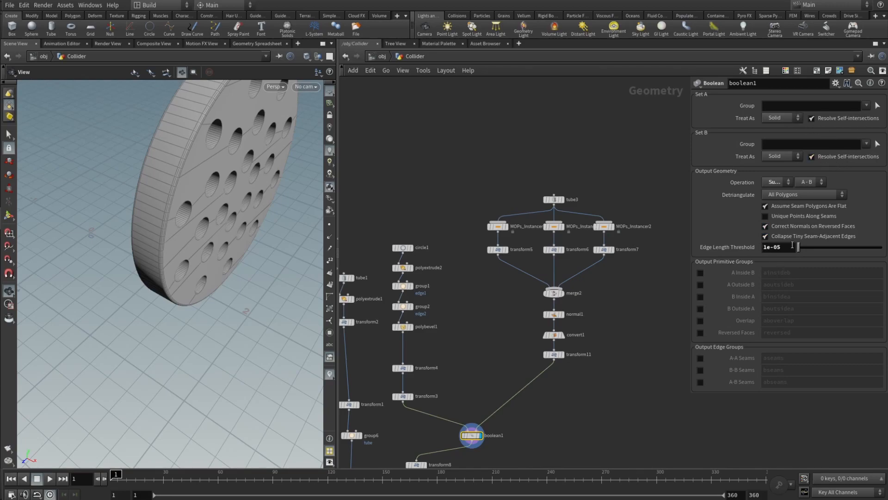
{"action": "left_click_drag", "start_coordinate": [165, 190], "coordinate": [190, 238]}
{"action": "middle_click_drag", "start_coordinate": [190, 238], "coordinate": [195, 247]}
Display transform8 below the boolean and review the translation applied to the perforated disc.
{"action": "middle_click_drag", "start_coordinate": [516, 441], "coordinate": [550, 199]}
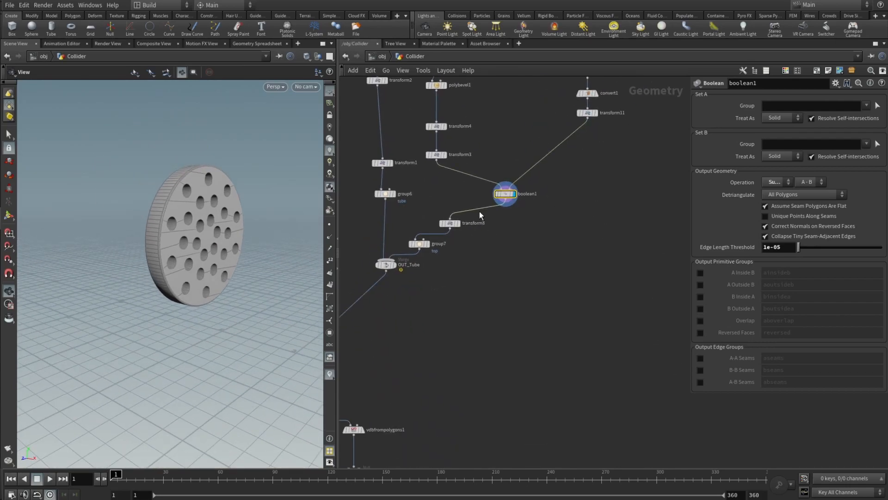
{"action": "left_click", "coordinate": [460, 229]}
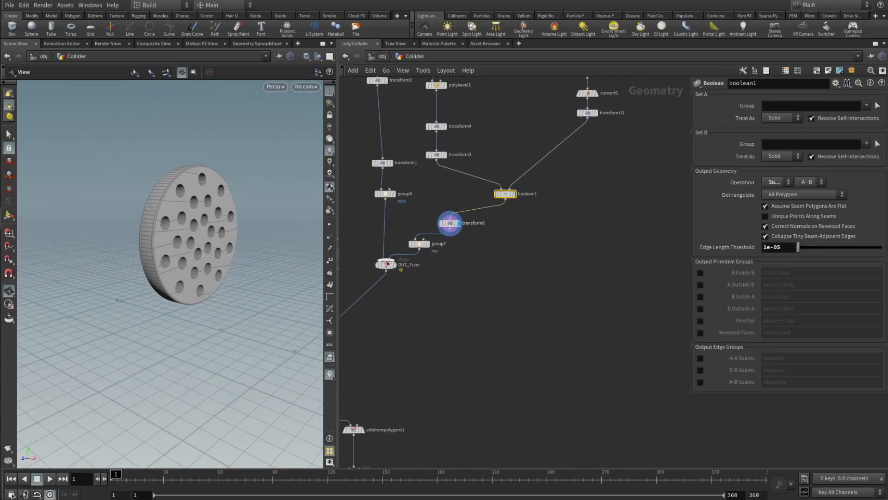
{"action": "left_click", "coordinate": [449, 226]}
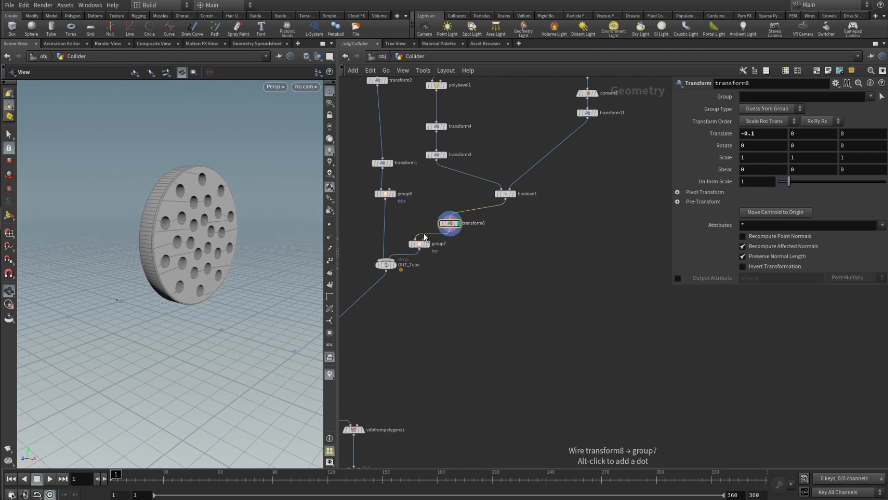
Show group6 as a template wireframe and compare the disc's position against the tube before and after transform8.
{"action": "left_click", "coordinate": [394, 203]}
{"action": "mouse_move", "coordinate": [163, 221]}
{"action": "left_mouse_down"}
{"action": "mouse_move", "coordinate": [245, 225]}
{"action": "mouse_move", "coordinate": [175, 210]}
{"action": "left_mouse_up"}
{"action": "left_click", "coordinate": [514, 194]}
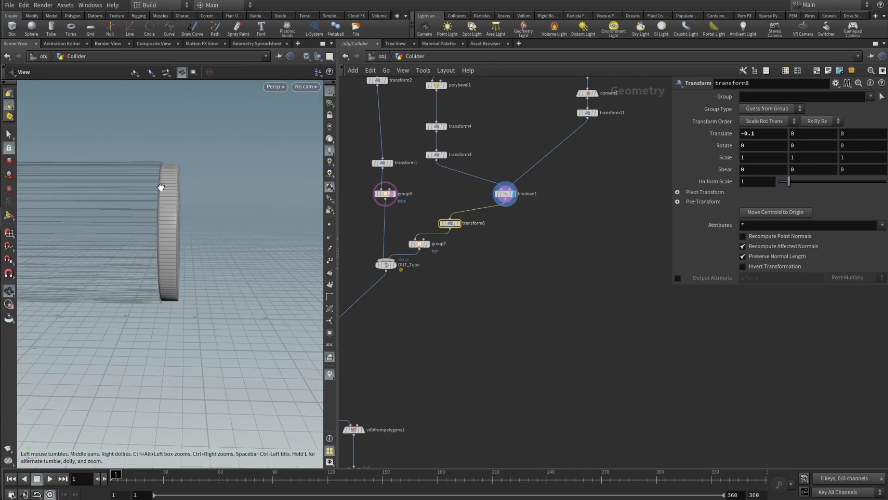
{"action": "left_click", "coordinate": [459, 224]}
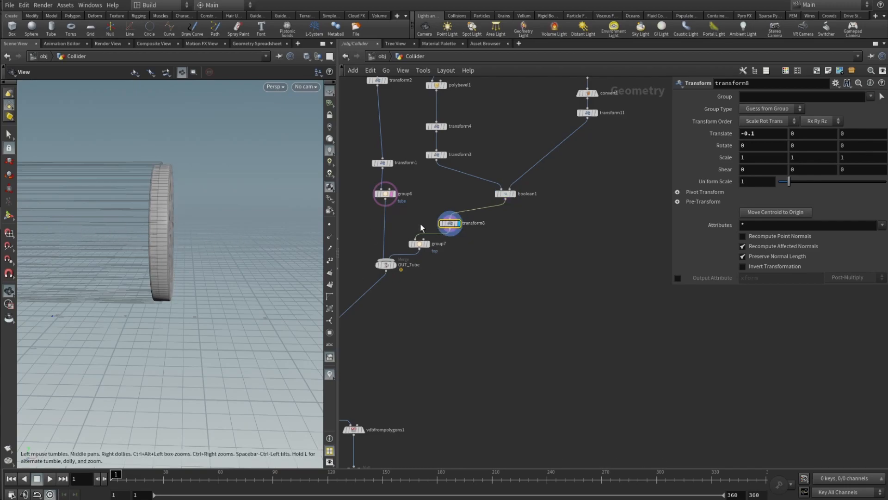
Review group7's top primitive group, and display OUT_Tube to inspect the tube merged with its perforated top.
{"action": "left_click", "coordinate": [427, 244]}
{"action": "left_click", "coordinate": [421, 244]}
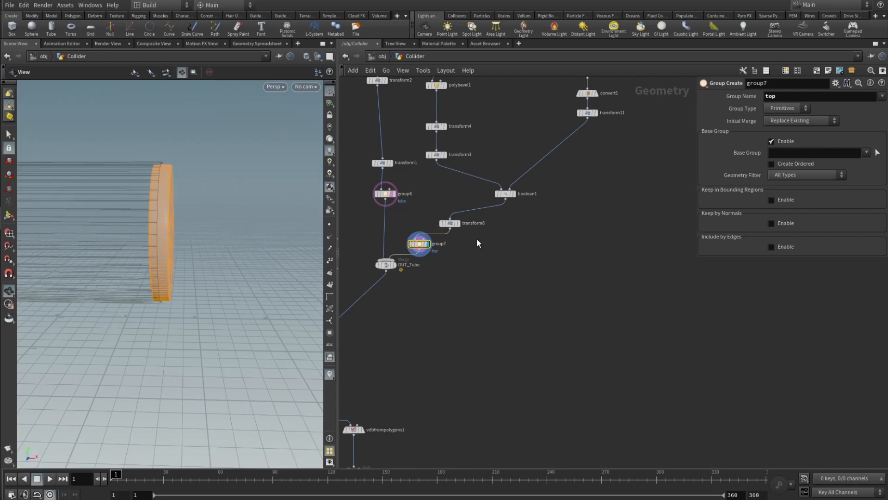
{"action": "middle_click_drag", "start_coordinate": [470, 279], "coordinate": [493, 274]}
{"action": "left_click", "coordinate": [419, 250]}
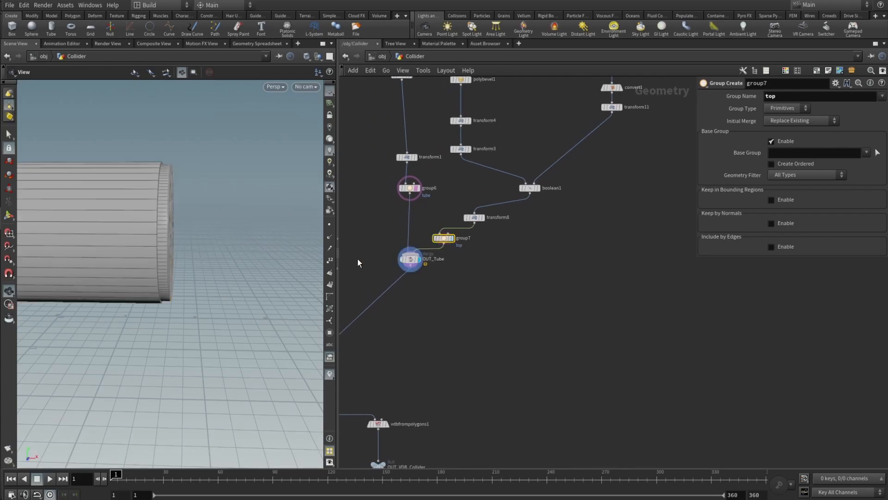
{"action": "left_click_drag", "start_coordinate": [158, 252], "coordinate": [315, 268]}
{"action": "scroll", "coordinate": [546, 332], "scroll_direction": "down", "scroll_amount": 3}
{"action": "scroll", "coordinate": [384, 343], "scroll_direction": "up", "scroll_amount": 3}
Display merge1, where the pusher and tube branches join, and examine the combined collider from several angles.
{"action": "middle_click_drag", "start_coordinate": [384, 344], "coordinate": [446, 312]}
{"action": "scroll", "coordinate": [446, 312], "scroll_direction": "up", "scroll_amount": 1}
{"action": "middle_click_drag", "start_coordinate": [528, 325], "coordinate": [513, 253]}
{"action": "scroll", "coordinate": [443, 257], "scroll_direction": "up", "scroll_amount": 2}
{"action": "scroll", "coordinate": [510, 382], "scroll_direction": "down", "scroll_amount": 5}
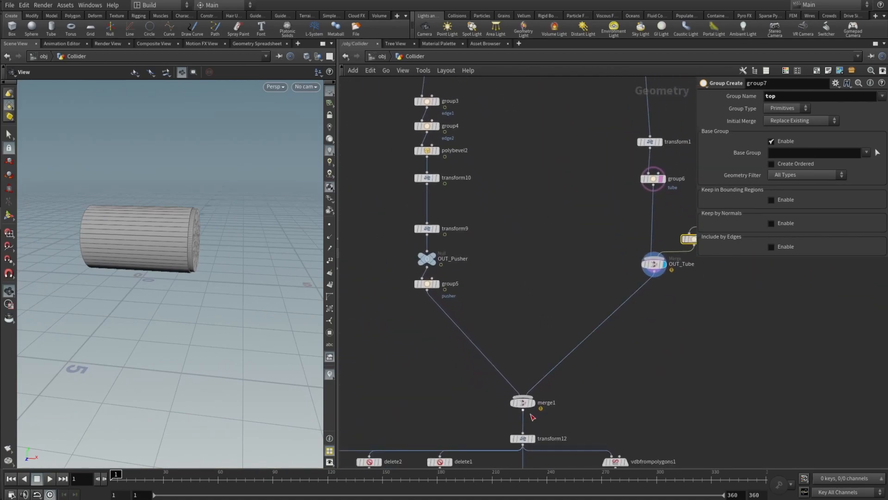
{"action": "left_click", "coordinate": [533, 405]}
{"action": "left_click_drag", "start_coordinate": [135, 272], "coordinate": [206, 246]}
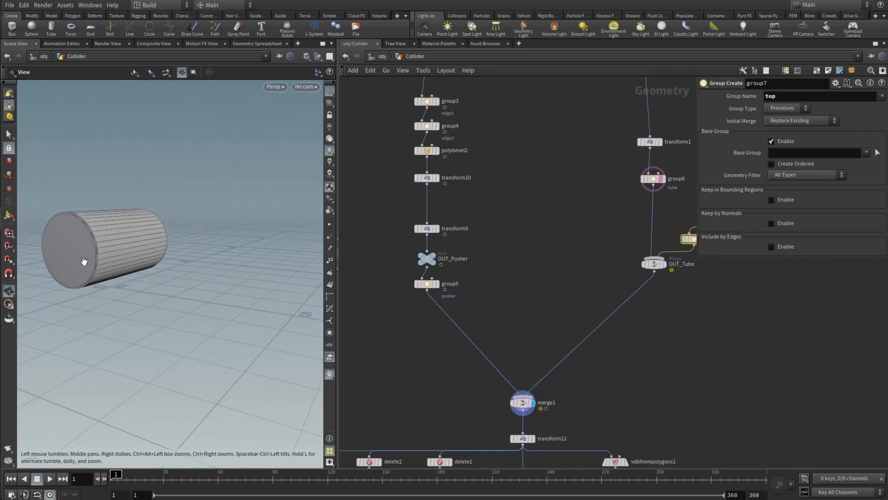
{"action": "middle_click_drag", "start_coordinate": [84, 261], "coordinate": [217, 279]}
{"action": "scroll", "coordinate": [188, 265], "scroll_direction": "up", "scroll_amount": 5}
{"action": "left_click_drag", "start_coordinate": [174, 265], "coordinate": [206, 270]}
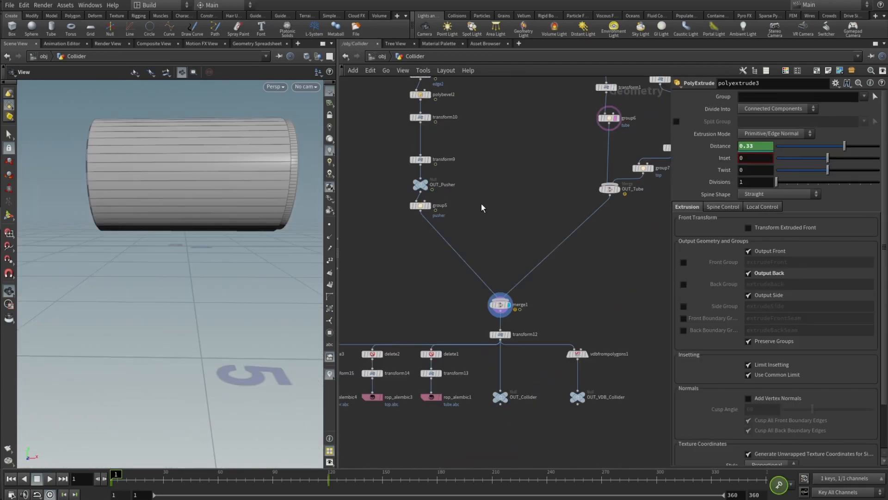
Display circle2 at the start of the pusher branch to examine its flat disc, and display the following uvtexture1 node.
{"action": "scroll", "coordinate": [524, 344], "scroll_direction": "up", "scroll_amount": 3}
{"action": "middle_click_drag", "start_coordinate": [510, 196], "coordinate": [528, 297]}
{"action": "left_click", "coordinate": [468, 197]}
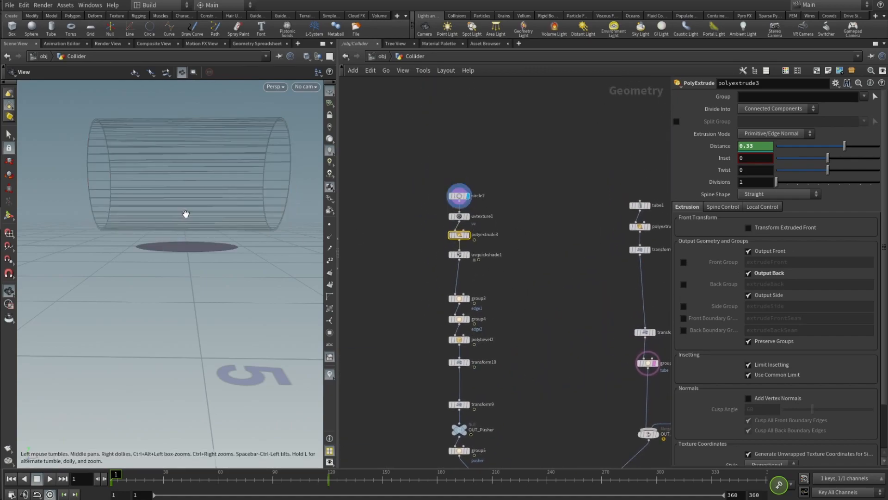
{"action": "left_click_drag", "start_coordinate": [186, 214], "coordinate": [201, 261]}
{"action": "left_click", "coordinate": [469, 218]}
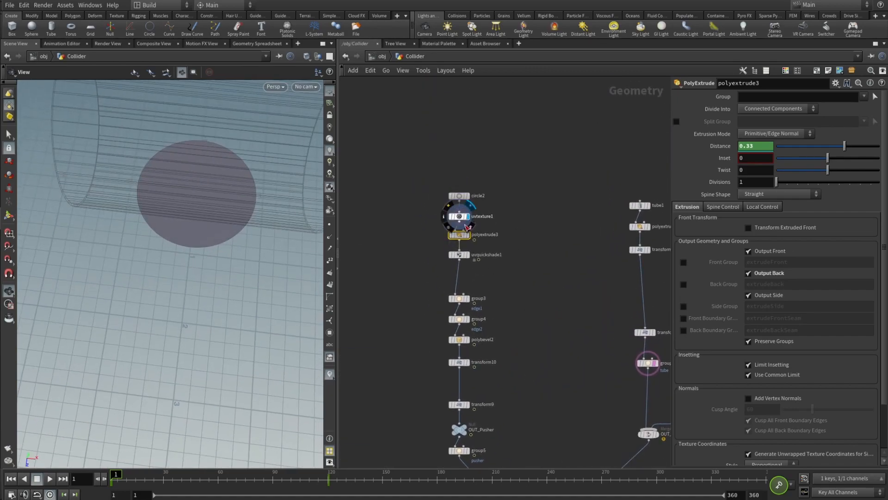
Display polyextrude3 on the pusher branch and scrub from frame 1 to 120 to review its animated extrusion distance.
{"action": "left_click", "coordinate": [461, 221]}
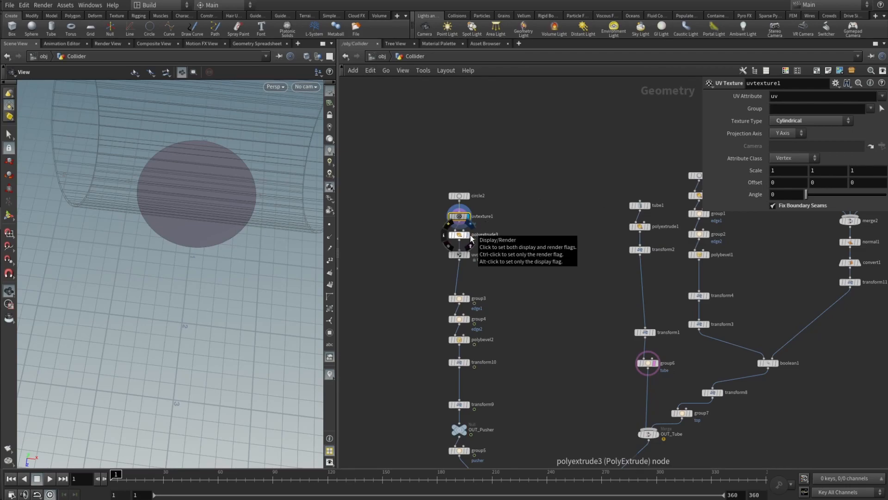
{"action": "left_click", "coordinate": [470, 236]}
{"action": "left_click_drag", "start_coordinate": [296, 260], "coordinate": [336, 264]}
{"action": "left_click", "coordinate": [459, 236]}
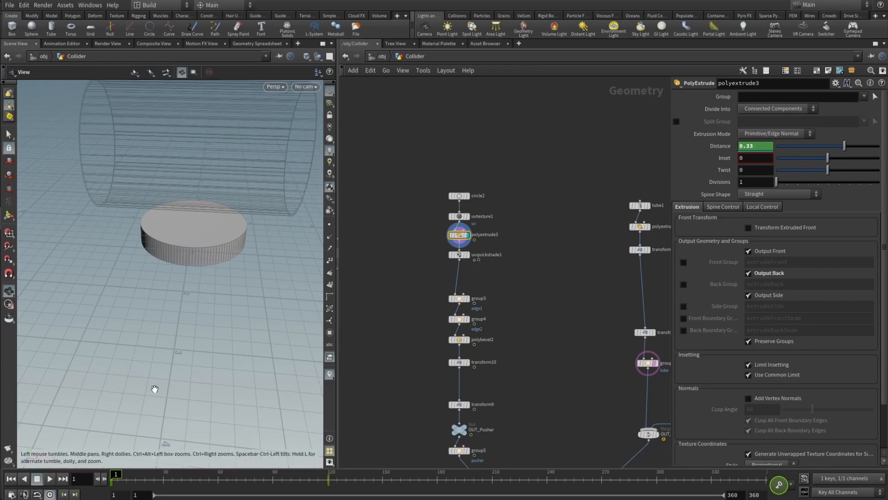
{"action": "left_click_drag", "start_coordinate": [119, 480], "coordinate": [3, 480]}
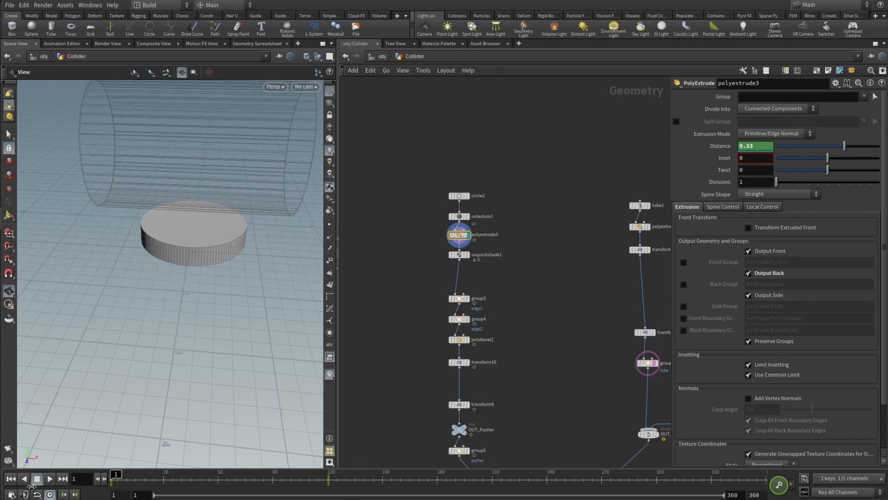
{"action": "left_click_drag", "start_coordinate": [116, 483], "coordinate": [337, 493]}
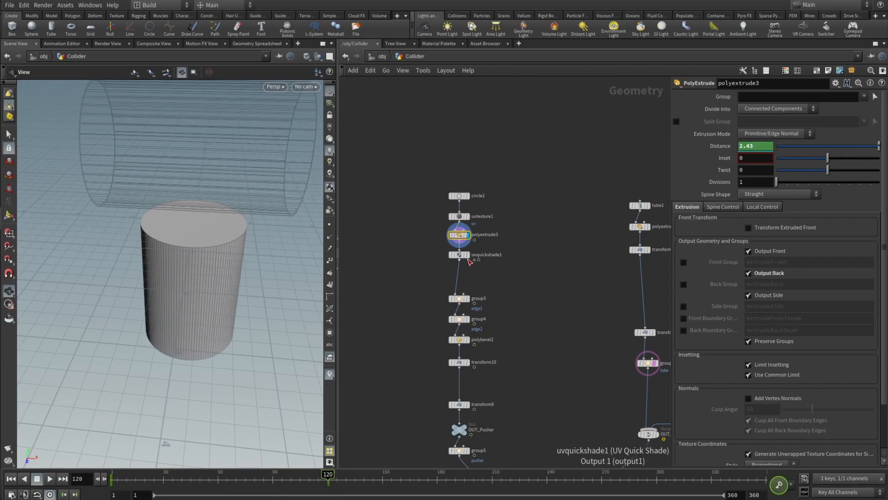
Display uvquickshade1 and run through the animation to check the checker texture on the pusher's growing sides.
{"action": "left_click", "coordinate": [467, 255]}
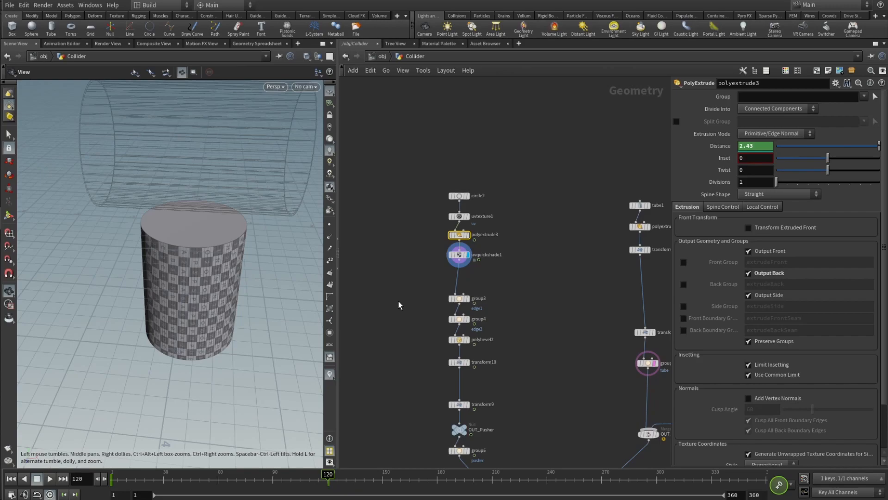
{"action": "middle_click_drag", "start_coordinate": [398, 301], "coordinate": [376, 245]}
{"action": "left_click", "coordinate": [437, 199]}
{"action": "mouse_move", "coordinate": [208, 339]}
{"action": "left_mouse_down"}
{"action": "mouse_move", "coordinate": [200, 326]}
{"action": "mouse_move", "coordinate": [213, 316]}
{"action": "mouse_move", "coordinate": [199, 326]}
{"action": "left_mouse_up"}
{"action": "left_click_drag", "start_coordinate": [328, 474], "coordinate": [138, 474]}
{"action": "left_click", "coordinate": [50, 479]}
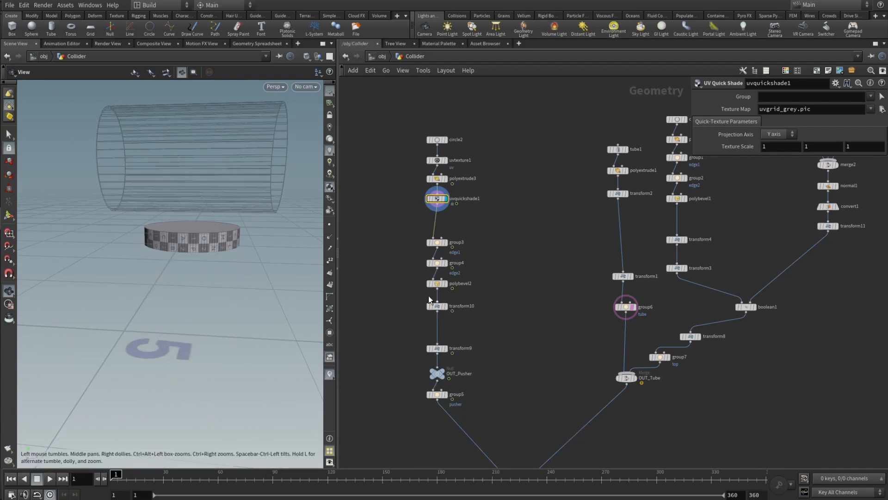
Display group3, group4 and polybevel2 in turn, and examine the pusher's bevelled edges up close.
{"action": "left_click", "coordinate": [446, 242]}
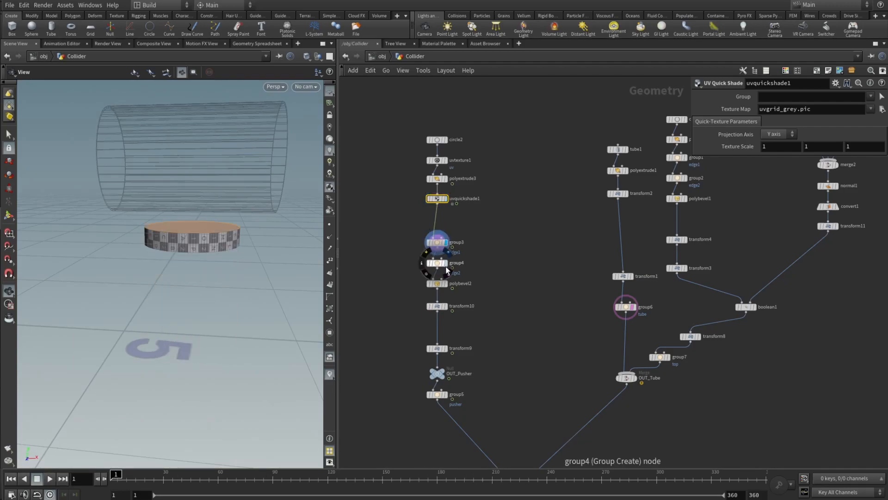
{"action": "left_click", "coordinate": [446, 263]}
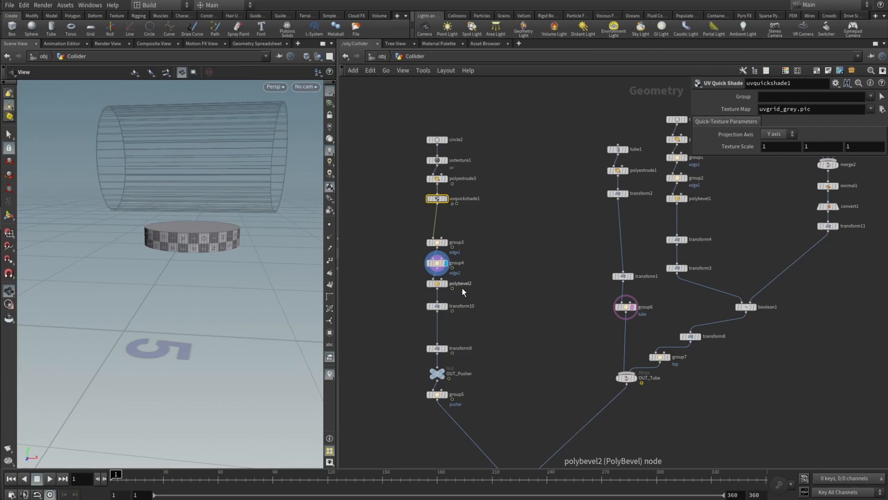
{"action": "left_click", "coordinate": [446, 283]}
{"action": "left_click_drag", "start_coordinate": [182, 223], "coordinate": [221, 233]}
{"action": "scroll", "coordinate": [222, 258], "scroll_direction": "up", "scroll_amount": 8}
{"action": "scroll", "coordinate": [213, 248], "scroll_direction": "down", "scroll_amount": 5}
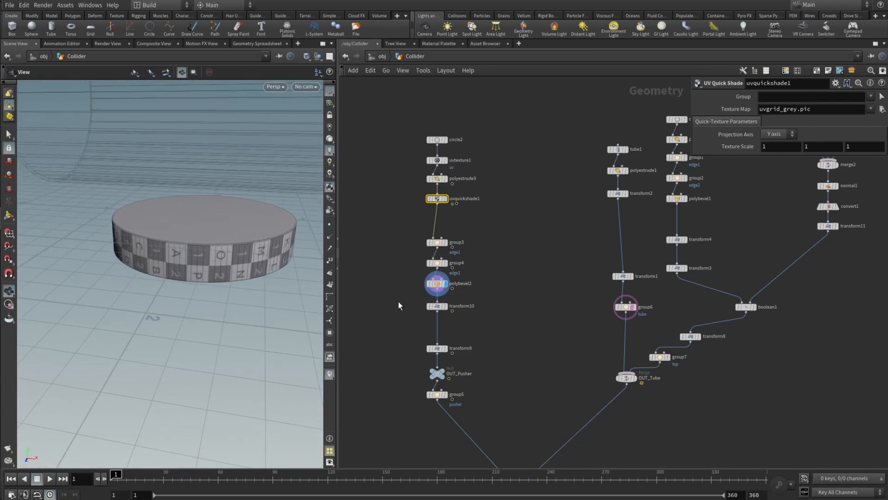
Display transform10 and transform9 in turn to see how the pusher is oriented and positioned inside the template tube.
{"action": "left_click", "coordinate": [447, 306]}
{"action": "left_click_drag", "start_coordinate": [190, 259], "coordinate": [431, 323]}
{"action": "left_click", "coordinate": [447, 348]}
{"action": "mouse_move", "coordinate": [162, 289]}
{"action": "left_mouse_down"}
{"action": "mouse_move", "coordinate": [244, 282]}
{"action": "mouse_move", "coordinate": [141, 206]}
{"action": "mouse_move", "coordinate": [172, 262]}
{"action": "mouse_move", "coordinate": [160, 274]}
{"action": "left_mouse_up"}
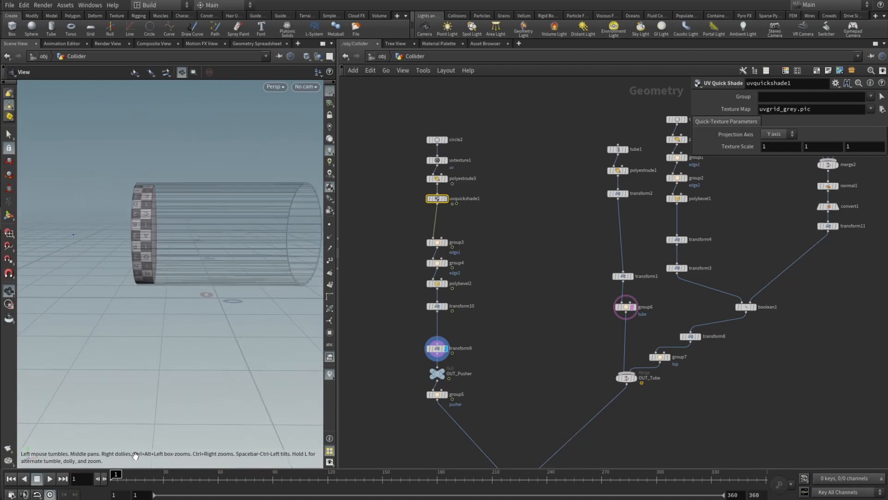
Compare the keyframes of transform9's translation and polyextrude3's distance around frames 1 and 210, and play the pusher animation from the start.
{"action": "left_click", "coordinate": [443, 346]}
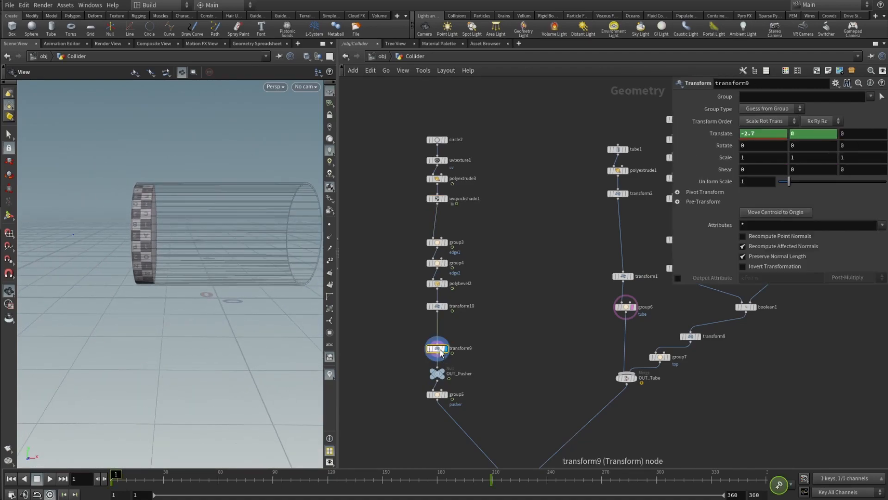
{"action": "mouse_move", "coordinate": [481, 485]}
{"action": "left_mouse_down"}
{"action": "mouse_move", "coordinate": [502, 485]}
{"action": "mouse_move", "coordinate": [492, 485]}
{"action": "left_mouse_up"}
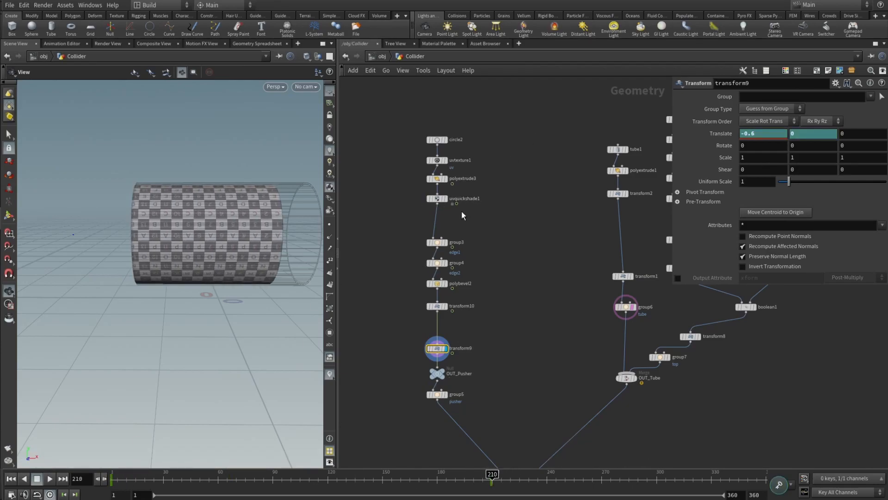
{"action": "left_click", "coordinate": [437, 180]}
{"action": "mouse_move", "coordinate": [484, 472]}
{"action": "left_mouse_down"}
{"action": "mouse_move", "coordinate": [147, 469]}
{"action": "mouse_move", "coordinate": [490, 472]}
{"action": "left_mouse_up"}
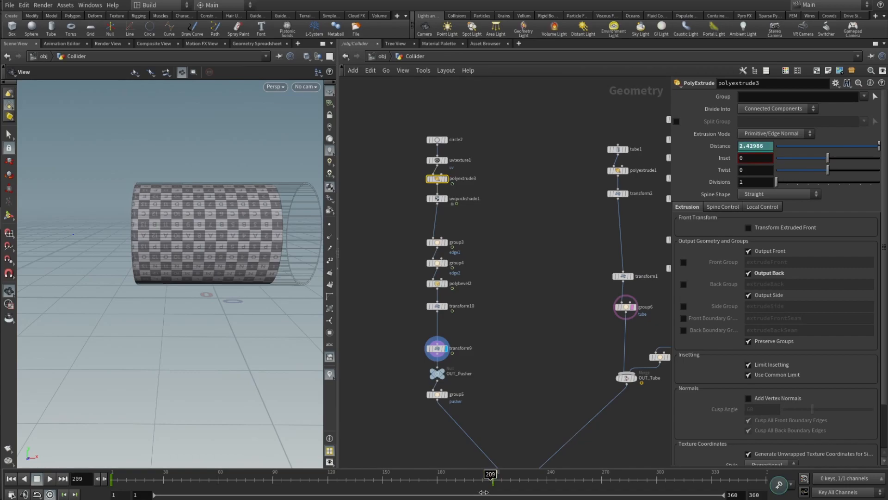
{"action": "left_click", "coordinate": [445, 348]}
{"action": "left_click_drag", "start_coordinate": [125, 476], "coordinate": [111, 498]}
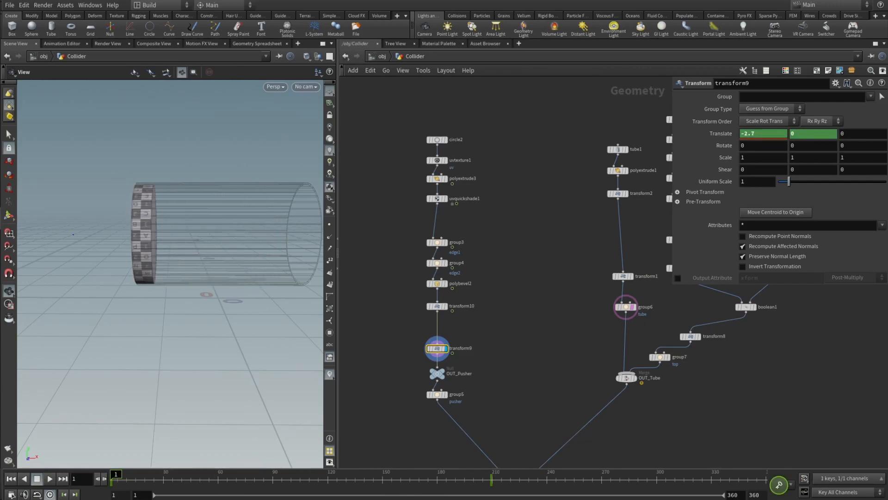
{"action": "left_click", "coordinate": [50, 478]}
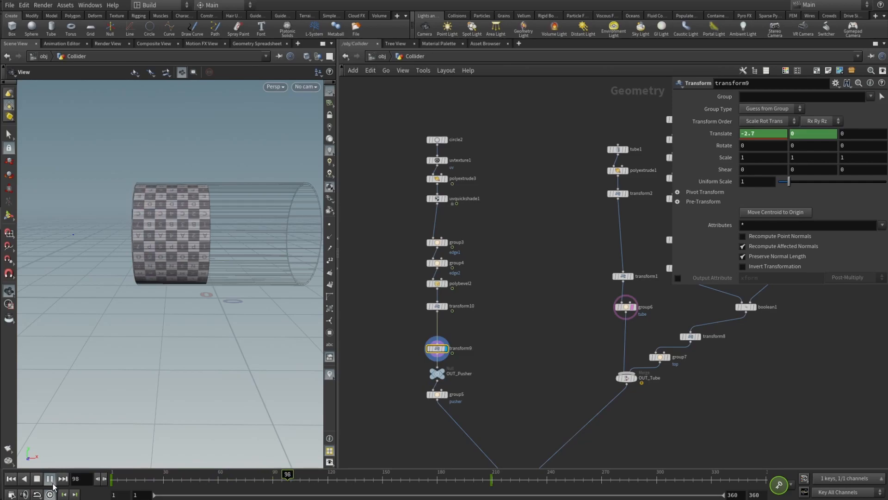
{"action": "left_click", "coordinate": [49, 479]}
Display merge1 and examine the joined pusher and tube along with the output branches below it.
{"action": "middle_click_drag", "start_coordinate": [460, 390], "coordinate": [370, 303]}
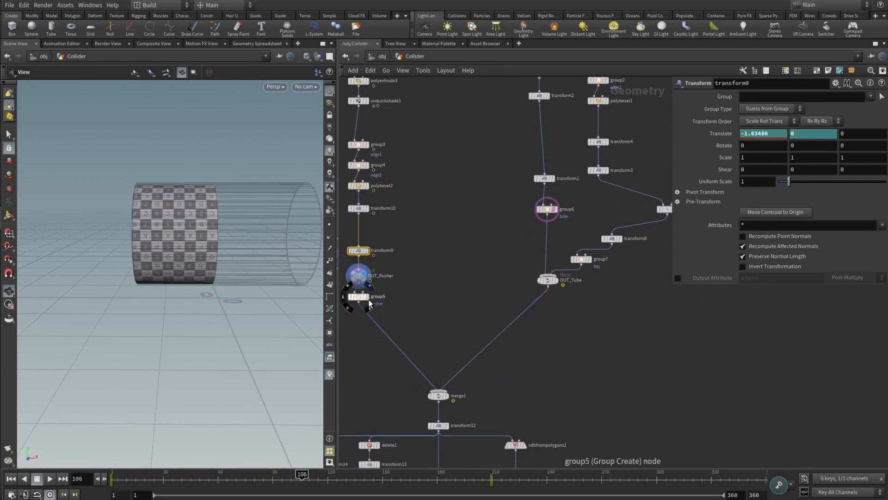
{"action": "left_click", "coordinate": [449, 397]}
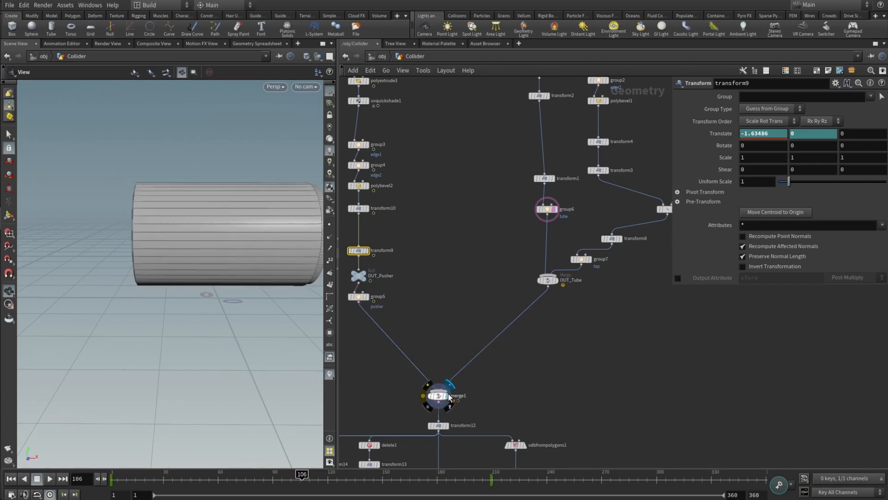
{"action": "middle_click_drag", "start_coordinate": [493, 388], "coordinate": [500, 343]}
{"action": "middle_click_drag", "start_coordinate": [475, 404], "coordinate": [470, 312]}
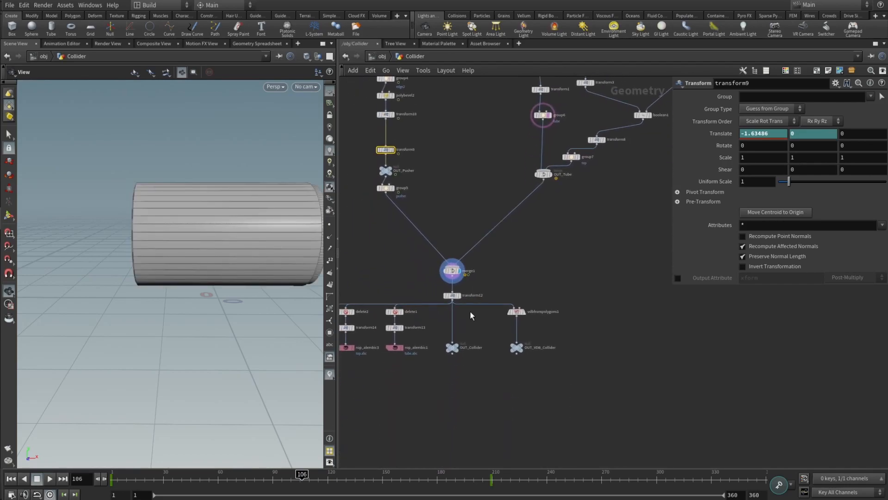
{"action": "scroll", "coordinate": [463, 290], "scroll_direction": "up", "scroll_amount": 3}
{"action": "middle_click_drag", "start_coordinate": [204, 295], "coordinate": [112, 311]}
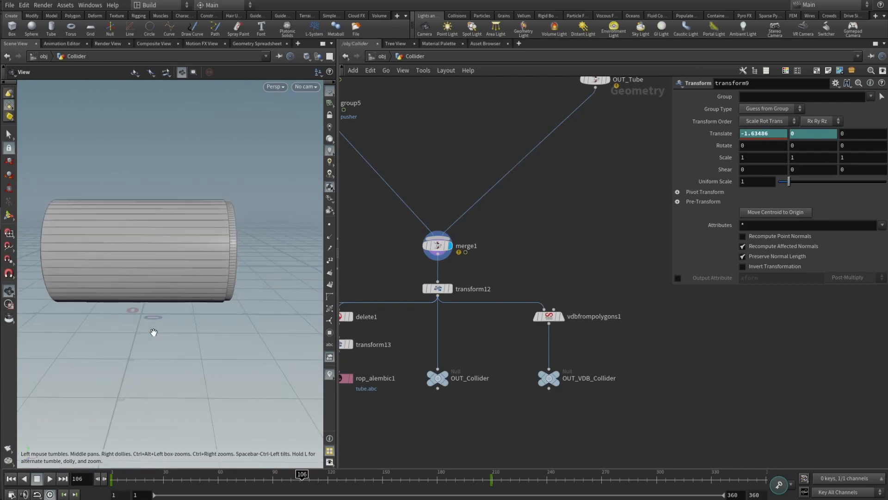
Display transform12 and review the translation and rotation that stand the merged collider upright.
{"action": "left_click", "coordinate": [449, 288]}
{"action": "left_click", "coordinate": [423, 290]}
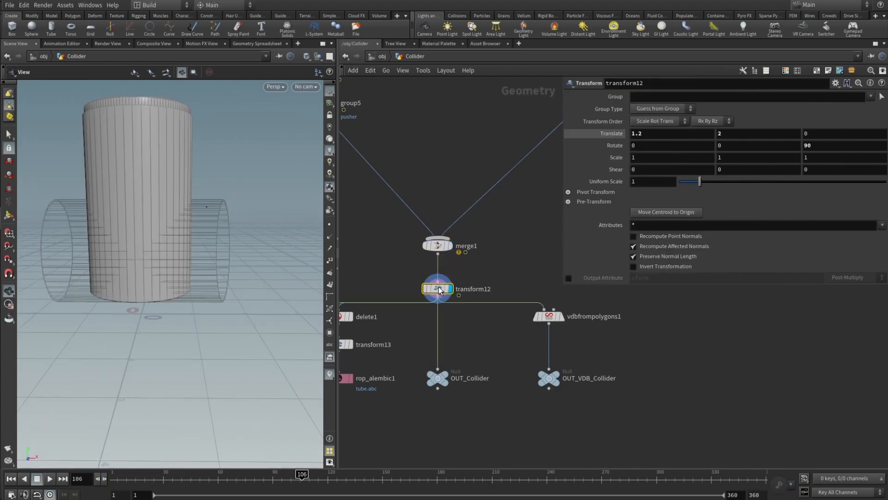
{"action": "left_click_drag", "start_coordinate": [197, 154], "coordinate": [235, 238]}
{"action": "right_click_drag", "start_coordinate": [235, 238], "coordinate": [238, 279]}
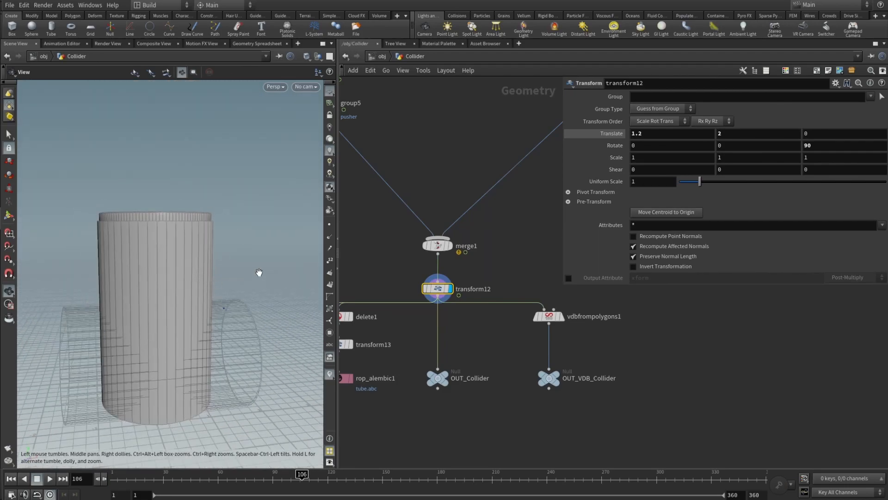
Turn off group6's template display so that only the upright collider is drawn.
{"action": "scroll", "coordinate": [437, 183], "scroll_direction": "down", "scroll_amount": 3}
{"action": "middle_click_drag", "start_coordinate": [516, 122], "coordinate": [444, 215]}
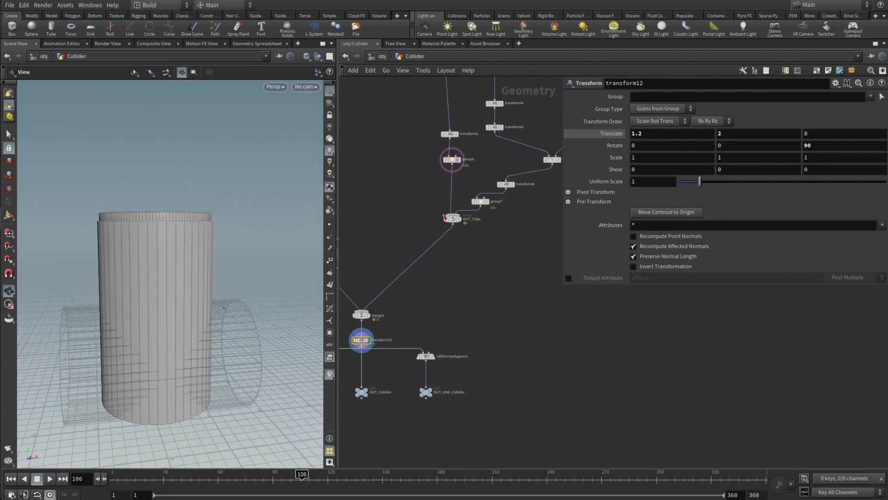
{"action": "left_click", "coordinate": [456, 154]}
{"action": "left_click_drag", "start_coordinate": [148, 270], "coordinate": [143, 268]}
{"action": "middle_click_drag", "start_coordinate": [452, 343], "coordinate": [489, 289]}
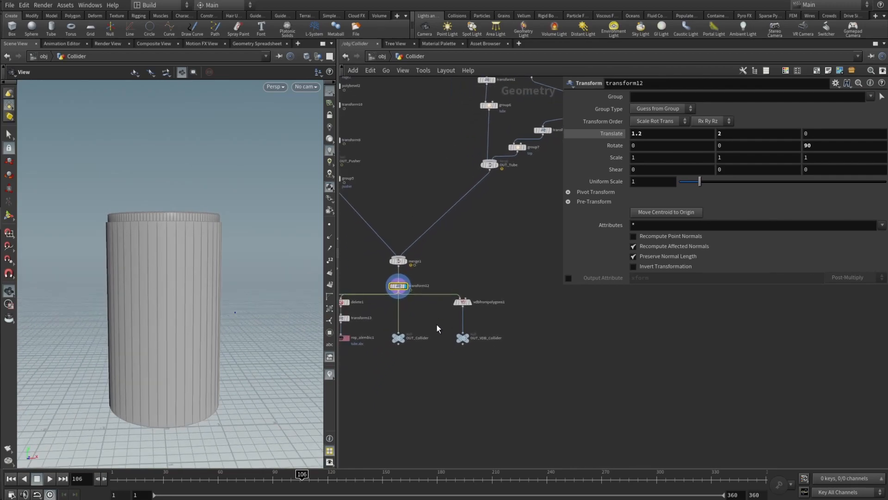
Examine the collider's perforated top from above and display the OUT_Collider null.
{"action": "scroll", "coordinate": [450, 350], "scroll_direction": "up", "scroll_amount": 2}
{"action": "left_click_drag", "start_coordinate": [154, 361], "coordinate": [138, 384]}
{"action": "scroll", "coordinate": [461, 295], "scroll_direction": "up", "scroll_amount": 3}
{"action": "scroll", "coordinate": [395, 340], "scroll_direction": "down", "scroll_amount": 1}
{"action": "middle_click_drag", "start_coordinate": [395, 340], "coordinate": [457, 256]}
{"action": "left_click", "coordinate": [431, 279]}
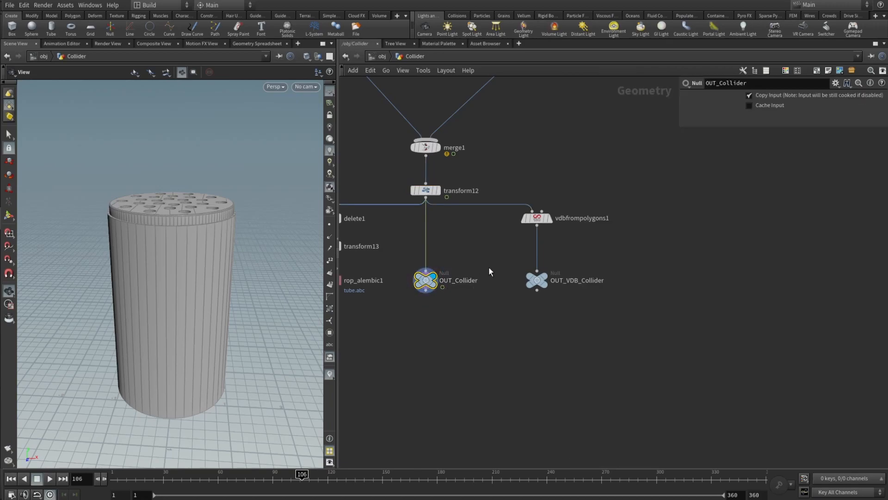
Display vdbfrompolygons1 to inspect the collider's VDB version and review its voxel size setting.
{"action": "left_click", "coordinate": [545, 221]}
{"action": "left_click", "coordinate": [553, 225]}
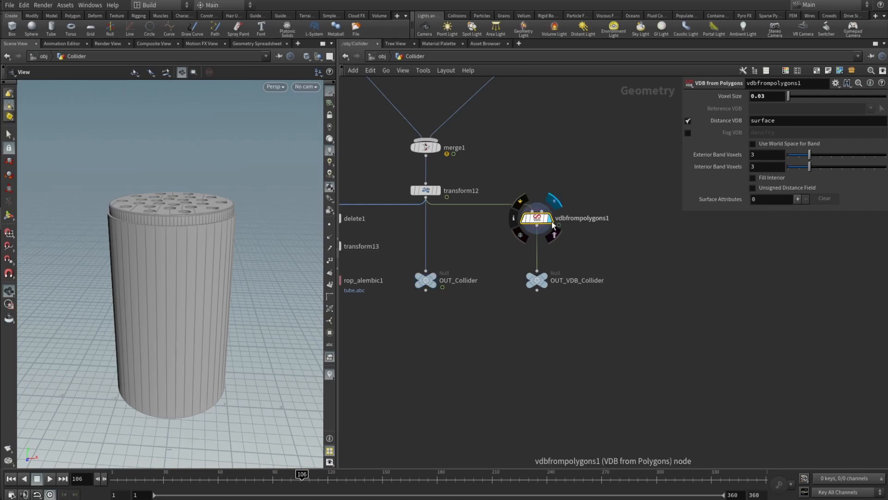
{"action": "left_click", "coordinate": [771, 98]}
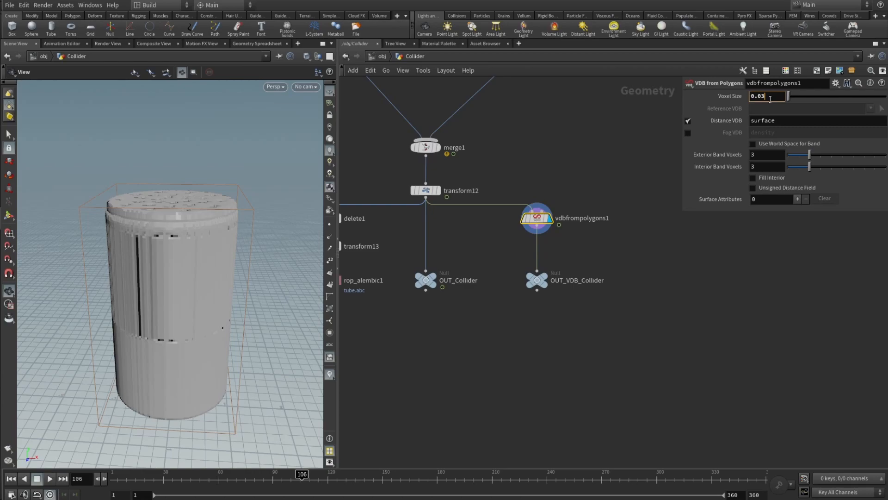
{"action": "mouse_move", "coordinate": [537, 280]}
Look over the three delete, transform and Alembic output branches for the pusher, top and tube.
{"action": "middle_click_drag", "start_coordinate": [456, 316], "coordinate": [610, 337]}
{"action": "middle_click_drag", "start_coordinate": [528, 361], "coordinate": [608, 354]}
{"action": "left_click_drag", "start_coordinate": [576, 319], "coordinate": [410, 218]}
{"action": "left_click", "coordinate": [477, 356]}
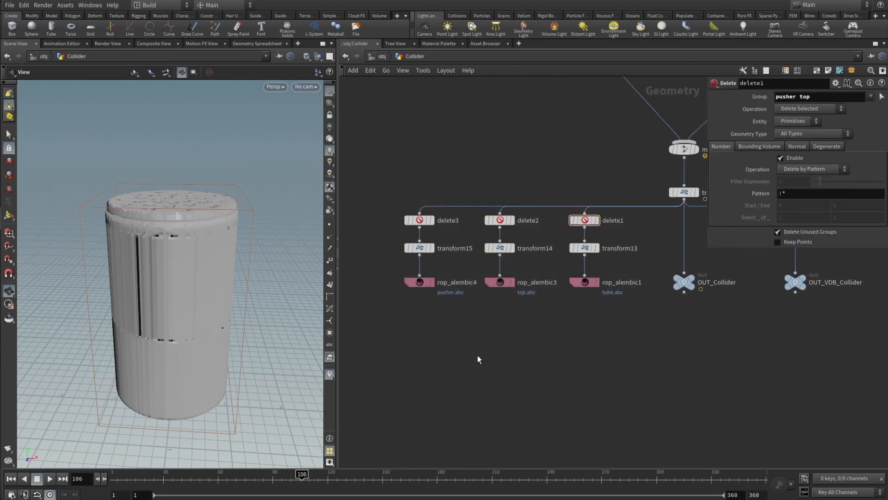
Review rop_alembic4's output file settings, and display delete3 to check which groups are removed for the pusher export.
{"action": "left_click", "coordinate": [424, 283]}
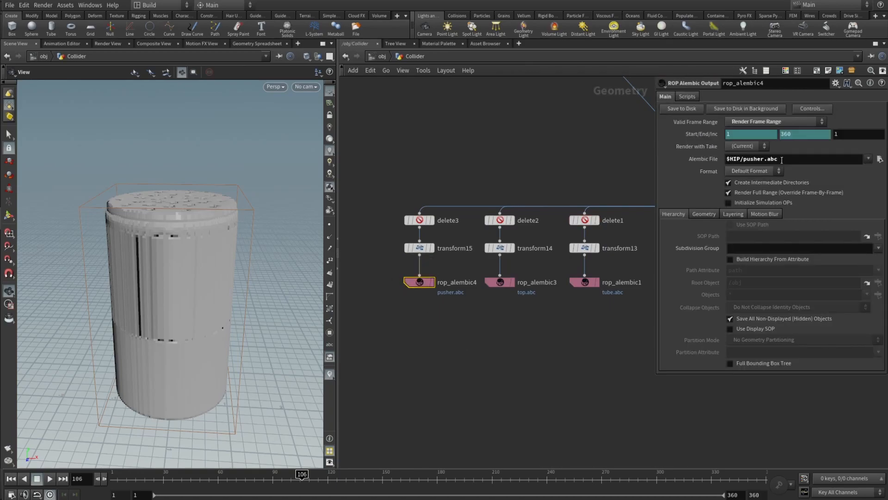
{"action": "left_click", "coordinate": [420, 220]}
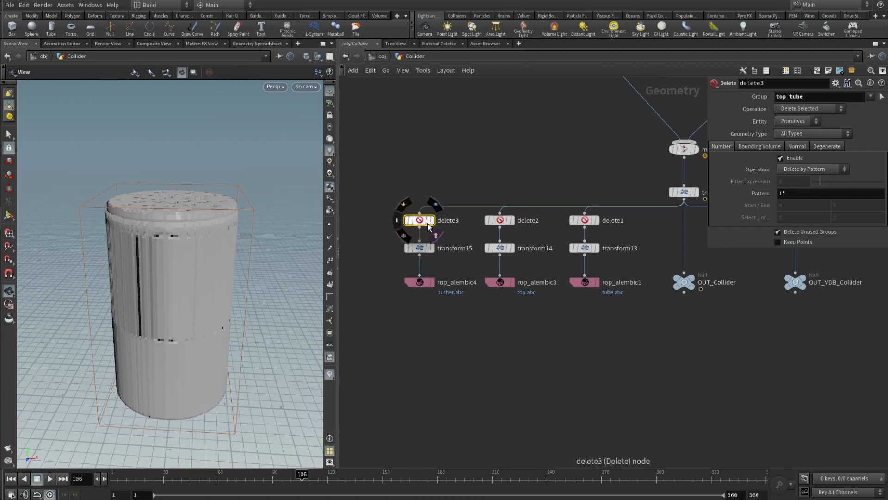
{"action": "left_click", "coordinate": [431, 220]}
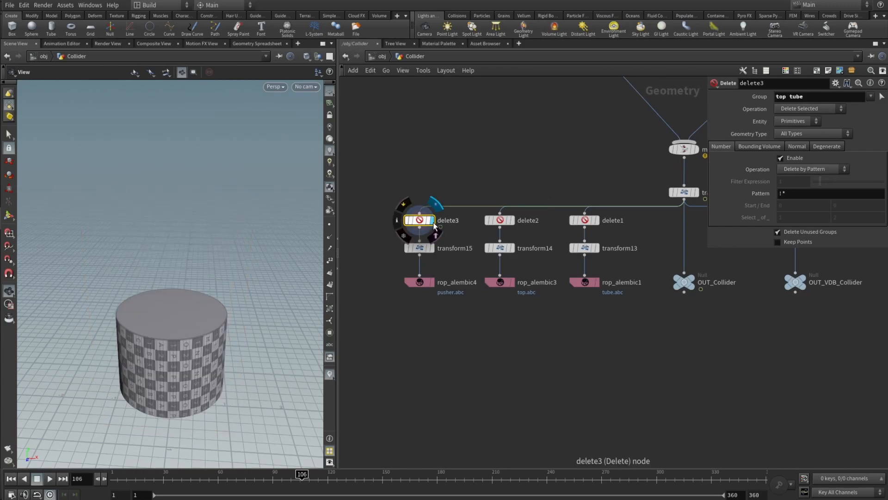
{"action": "left_click", "coordinate": [783, 98]}
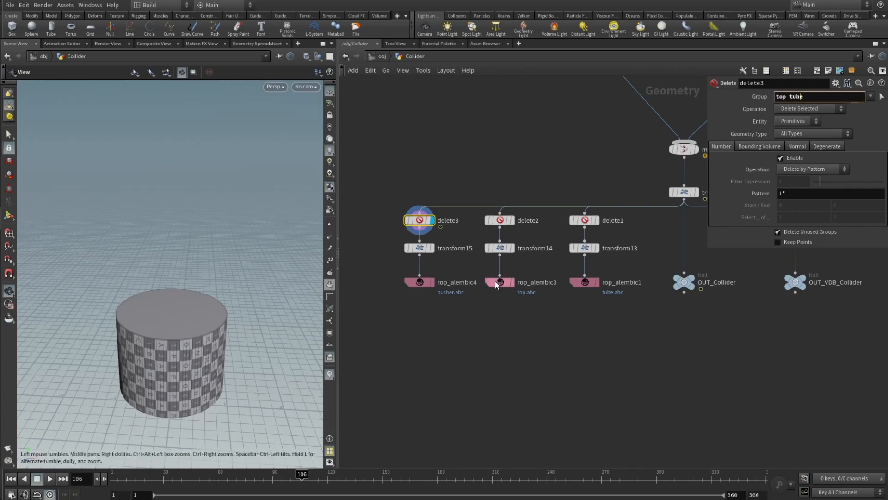
{"action": "left_click", "coordinate": [416, 283]}
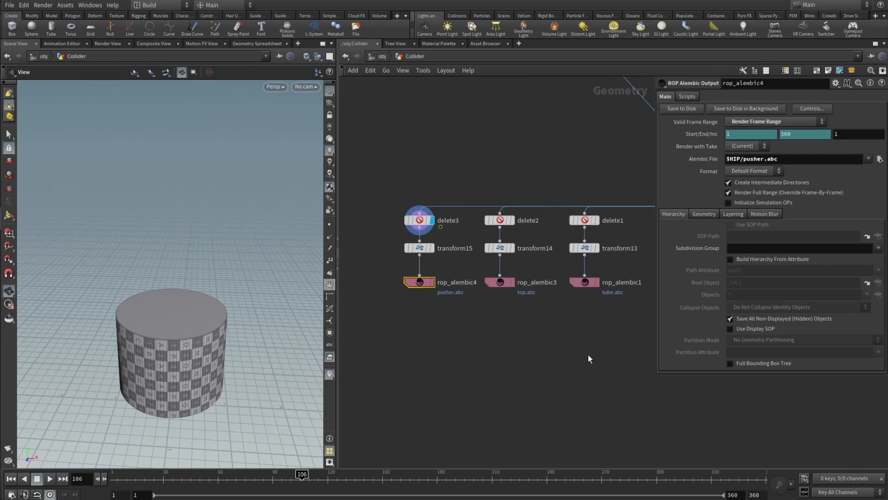
Look back over the group nodes feeding merge1, and leave the Collider network for the object level.
{"action": "scroll", "coordinate": [560, 367], "scroll_direction": "down", "scroll_amount": 5}
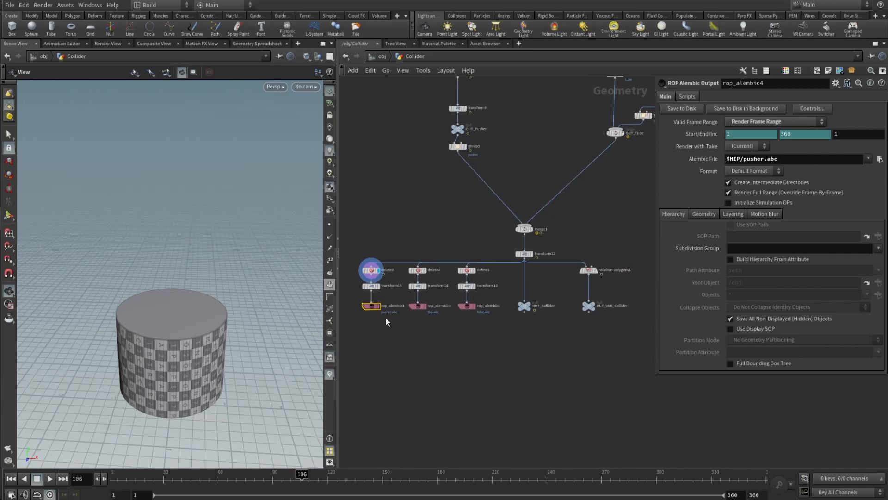
{"action": "middle_click_drag", "start_coordinate": [587, 187], "coordinate": [543, 298]}
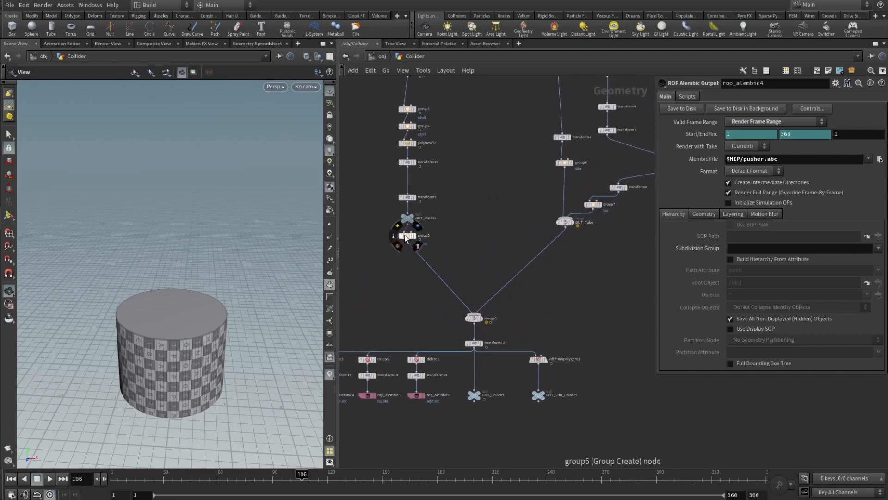
{"action": "key", "text": "u"}
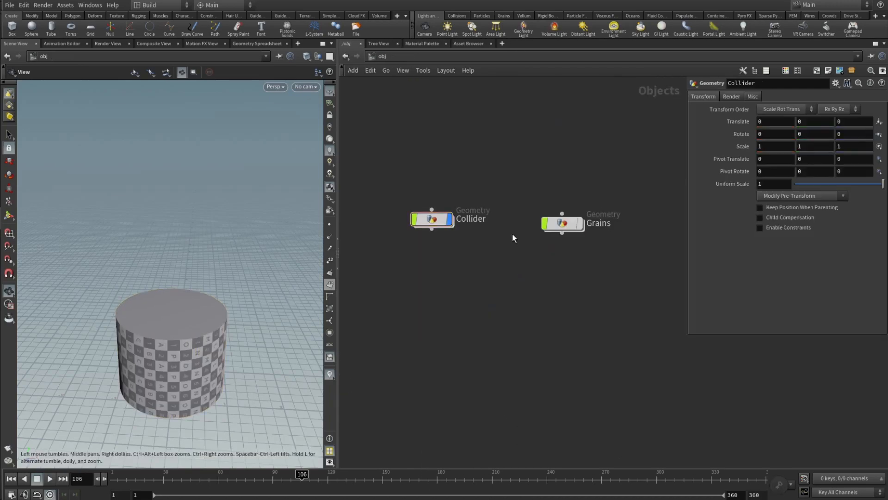
Look over the object-level nodes Collider, Grains, grains_vellum and AutoDopNetwork.
{"action": "scroll", "coordinate": [511, 304], "scroll_direction": "down", "scroll_amount": 3}
{"action": "middle_click_drag", "start_coordinate": [466, 311], "coordinate": [477, 283]}
{"action": "middle_click_drag", "start_coordinate": [511, 303], "coordinate": [561, 281]}
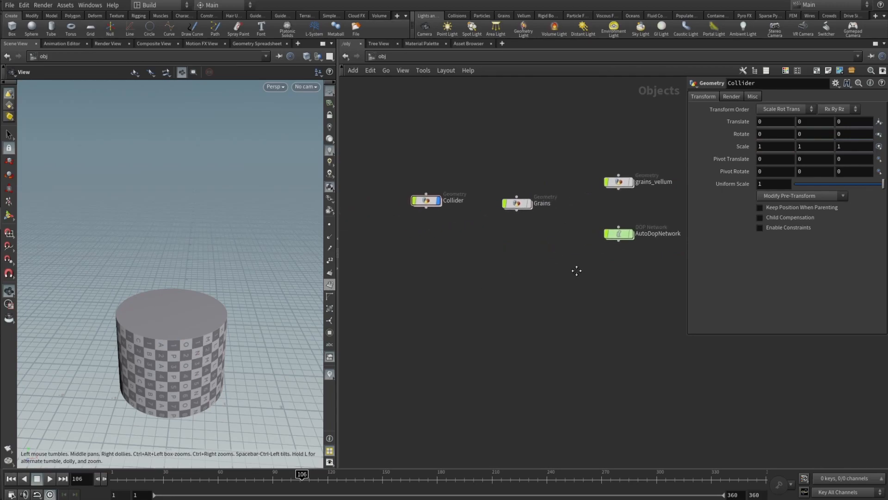
{"action": "left_click_drag", "start_coordinate": [623, 237], "coordinate": [582, 238]}
{"action": "left_click", "coordinate": [532, 277]}
{"action": "middle_click_drag", "start_coordinate": [405, 309], "coordinate": [494, 306]}
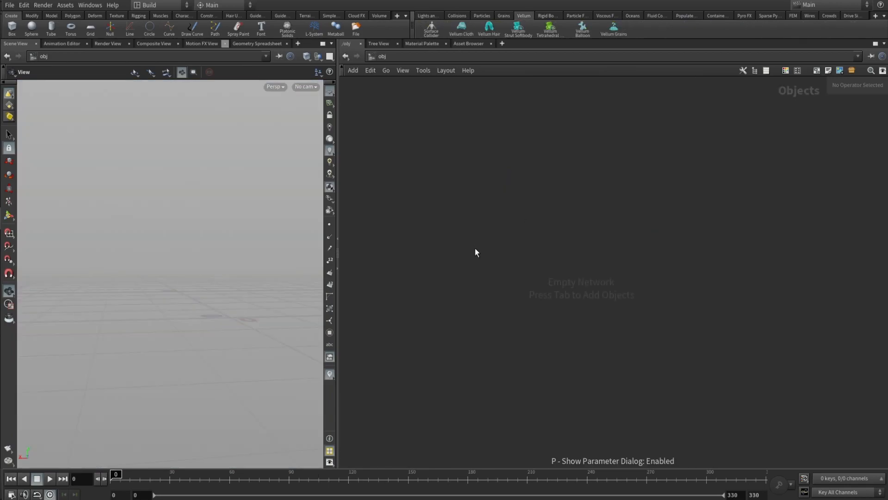
Add a Geometry object to the empty scene and name it Box.
{"action": "key", "text": "Tab"}
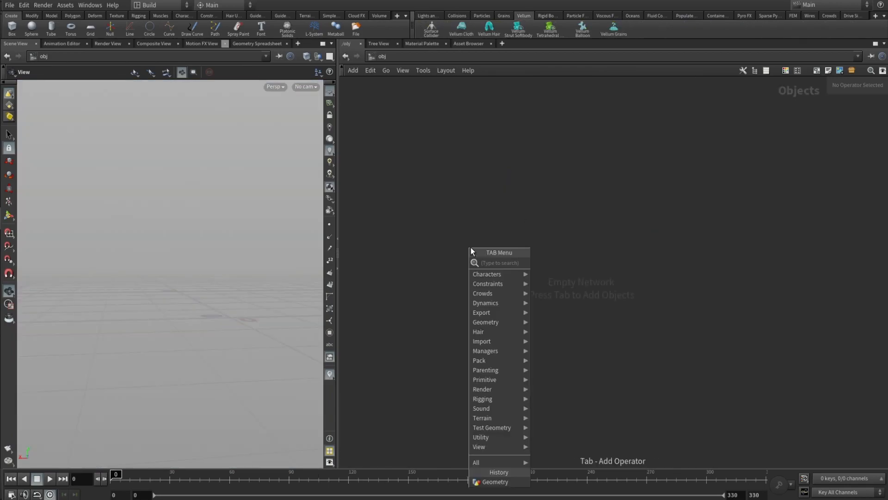
{"action": "type", "text": "geo"}
{"action": "key", "text": "Return"}
{"action": "left_click", "coordinate": [471, 248]}
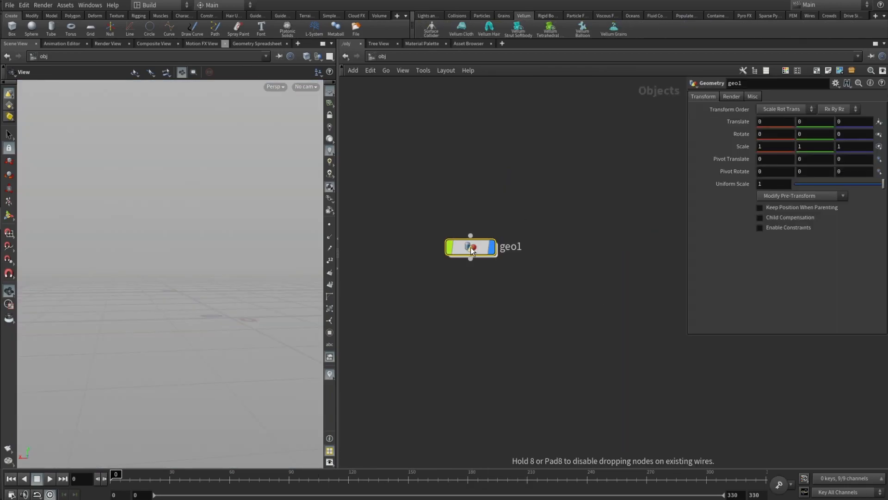
{"action": "double_click", "coordinate": [508, 251]}
{"action": "type", "text": "Box"}
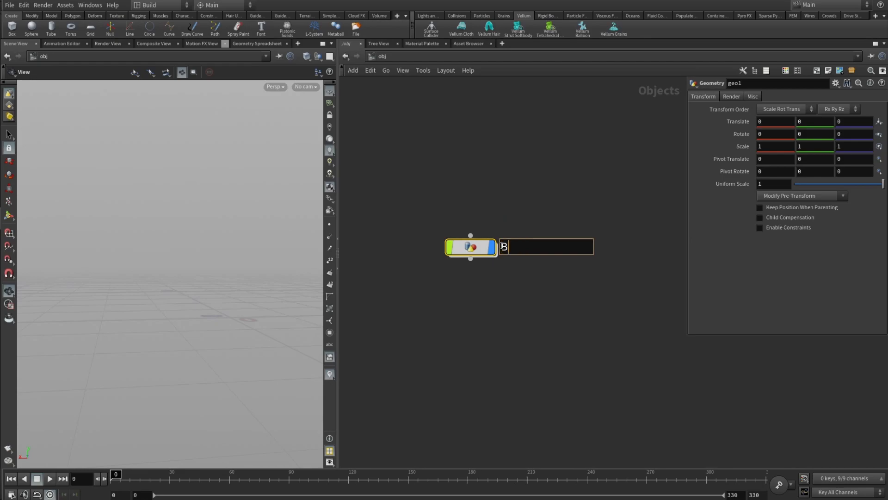
{"action": "key", "text": "Return"}
Create a default box primitive inside the Box object and view it from above.
{"action": "double_click", "coordinate": [476, 250]}
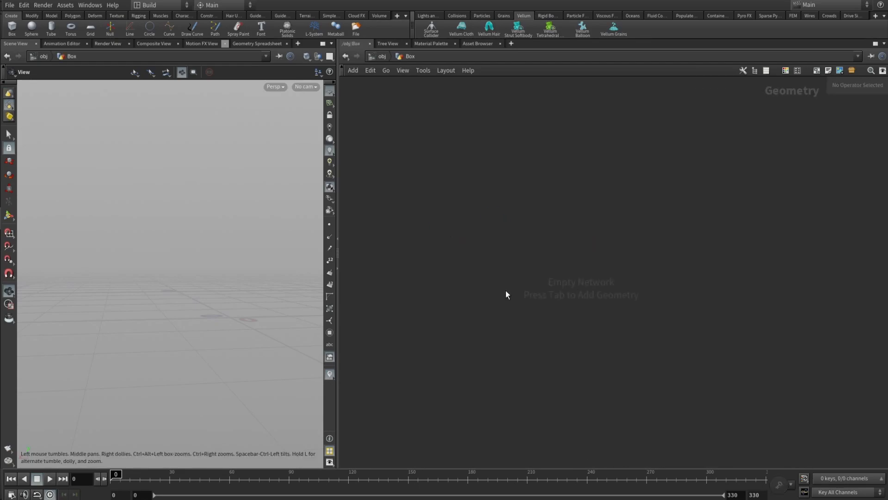
{"action": "key", "text": "Tab"}
{"action": "type", "text": "box"}
{"action": "key", "text": "Return"}
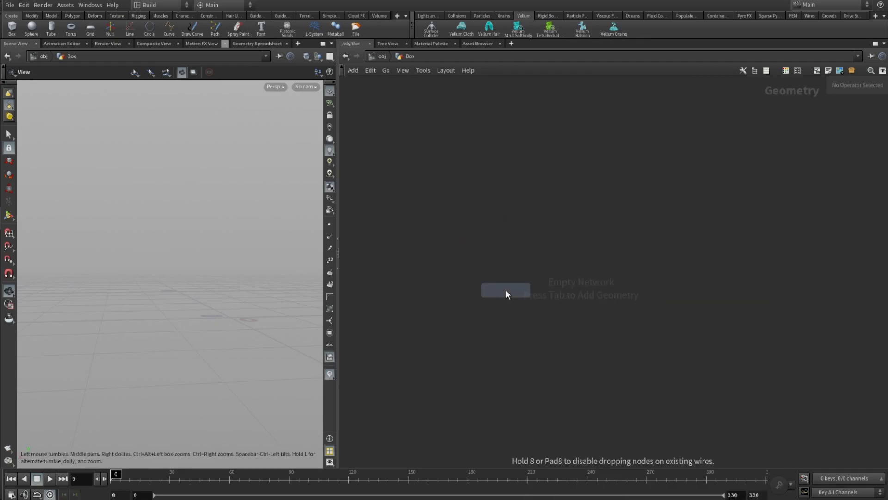
{"action": "left_click", "coordinate": [599, 265]}
{"action": "left_click_drag", "start_coordinate": [262, 327], "coordinate": [157, 293]}
{"action": "left_click_drag", "start_coordinate": [183, 343], "coordinate": [167, 296]}
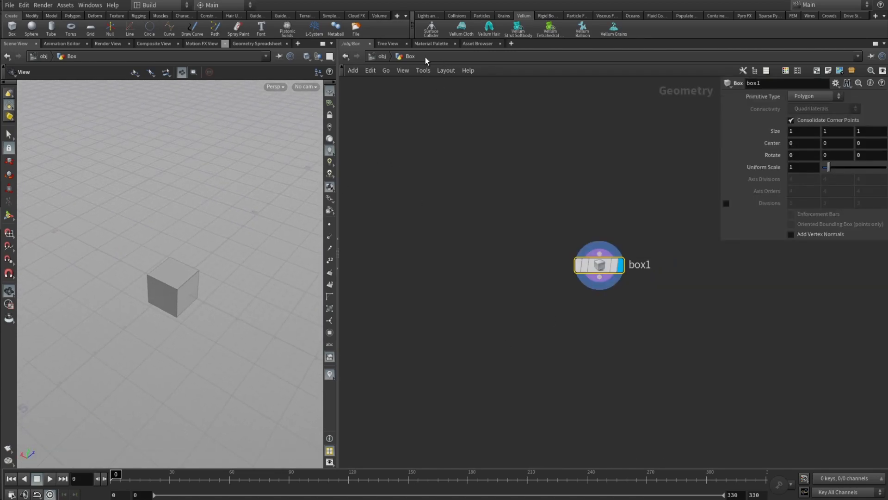
Apply Vellum Grains to the Box object, and spread out vellumobject1 and the source branch in the resulting DOP network.
{"action": "left_click", "coordinate": [382, 56]}
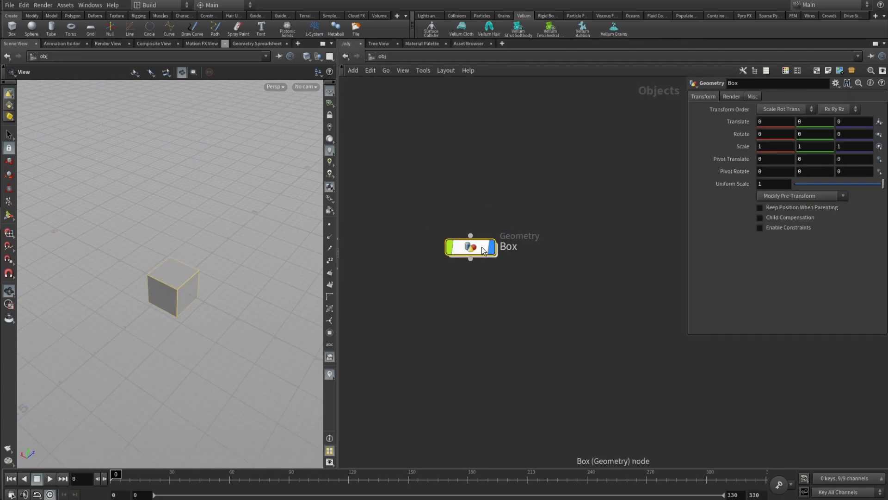
{"action": "left_click", "coordinate": [615, 31]}
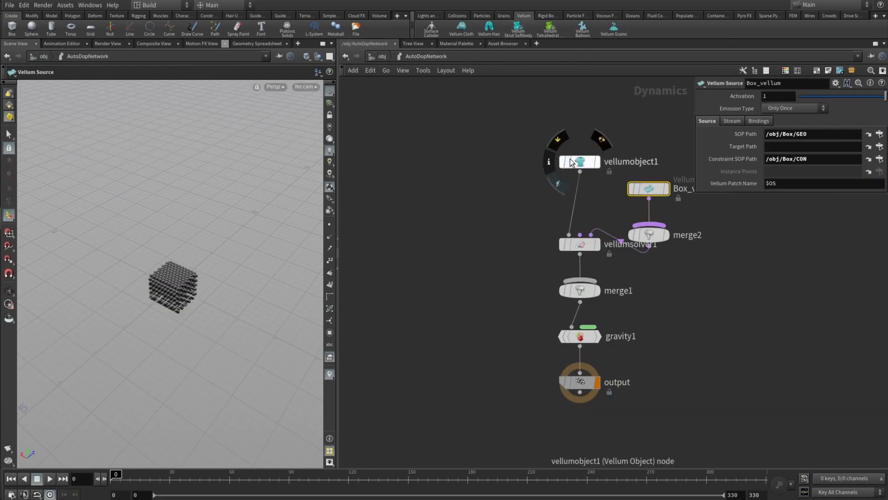
{"action": "left_click_drag", "start_coordinate": [579, 164], "coordinate": [477, 176]}
{"action": "left_click_drag", "start_coordinate": [640, 165], "coordinate": [654, 198]}
Return to the Box object's network, separate the GEO null from CON, and display grain_constraints.
{"action": "left_click", "coordinate": [383, 57]}
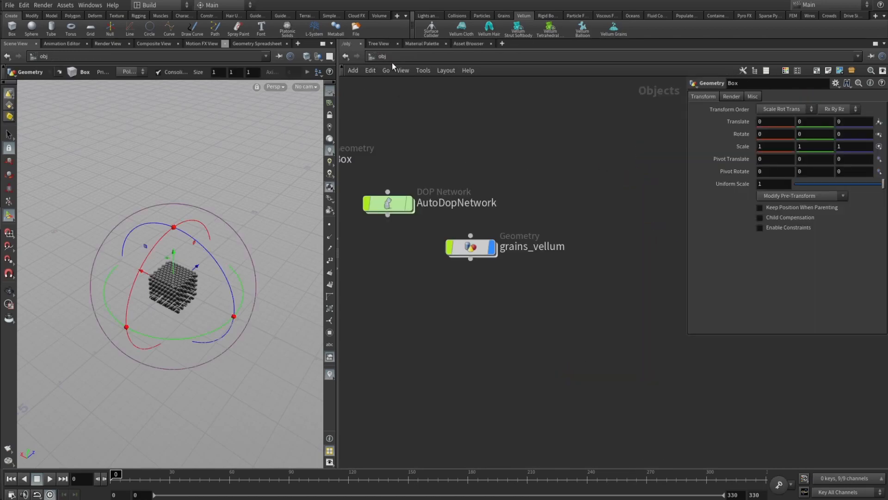
{"action": "key", "text": "h"}
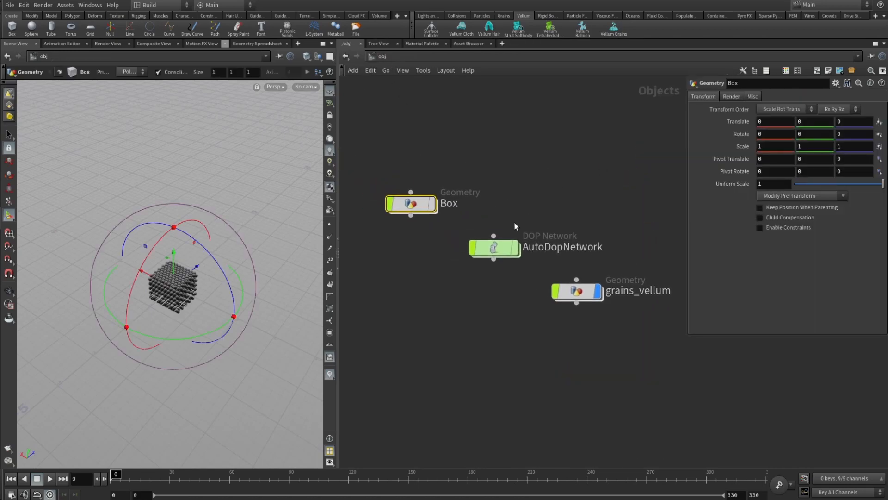
{"action": "double_click", "coordinate": [413, 203]}
{"action": "left_click_drag", "start_coordinate": [600, 221], "coordinate": [501, 251]}
{"action": "left_click", "coordinate": [599, 177]}
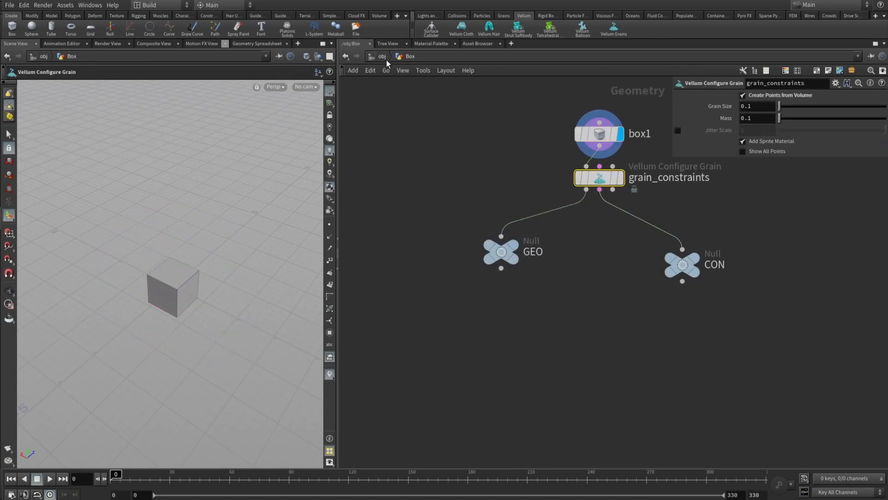
{"action": "left_click", "coordinate": [620, 177]}
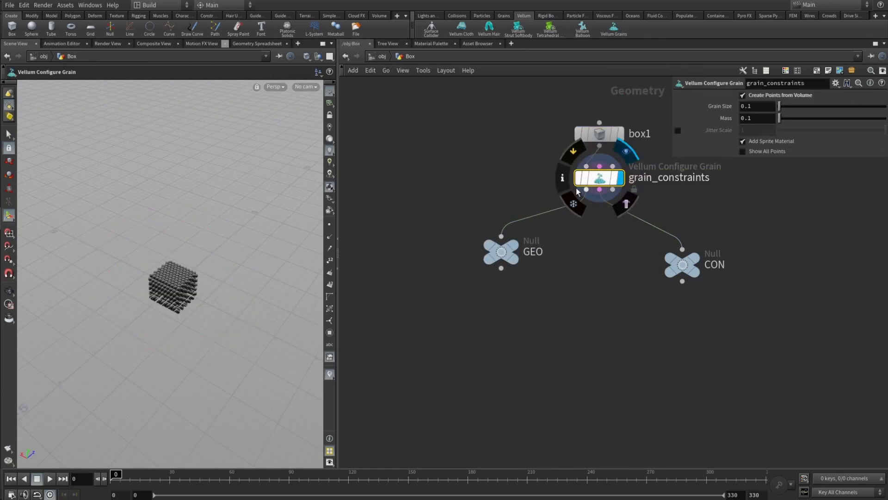
Look through the AutoDopNetwork and grains_vellum networks generated for the box, and return to the object level.
{"action": "left_click", "coordinate": [380, 56]}
{"action": "double_click", "coordinate": [508, 253]}
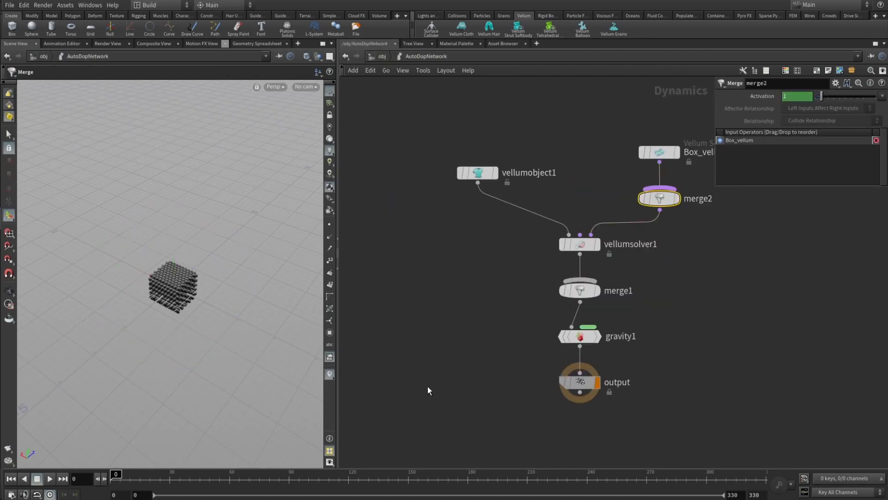
{"action": "left_click", "coordinate": [376, 60]}
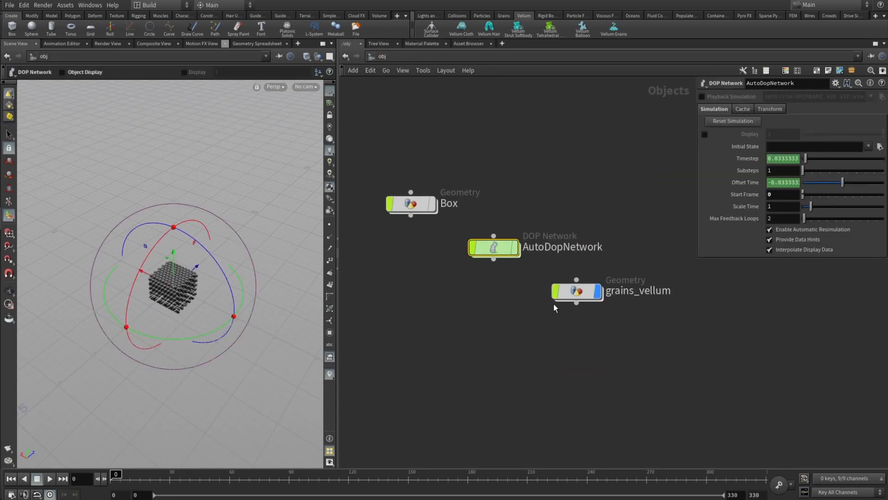
{"action": "double_click", "coordinate": [591, 296]}
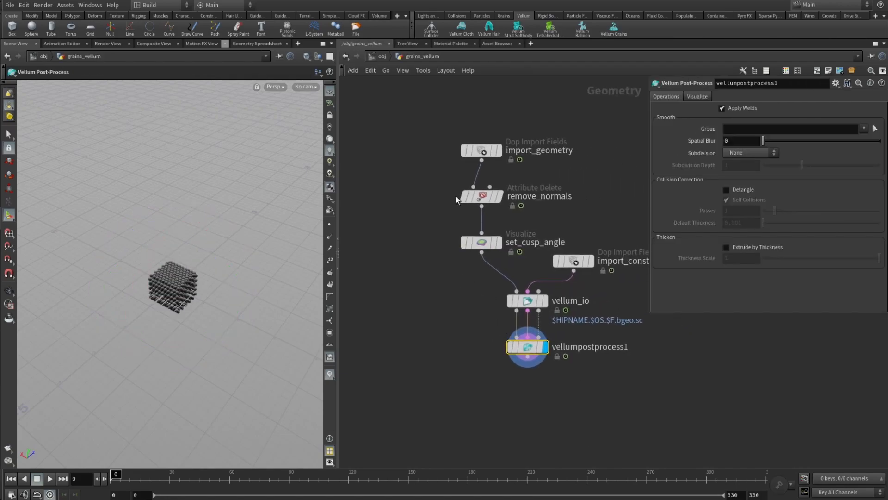
{"action": "left_click", "coordinate": [380, 57]}
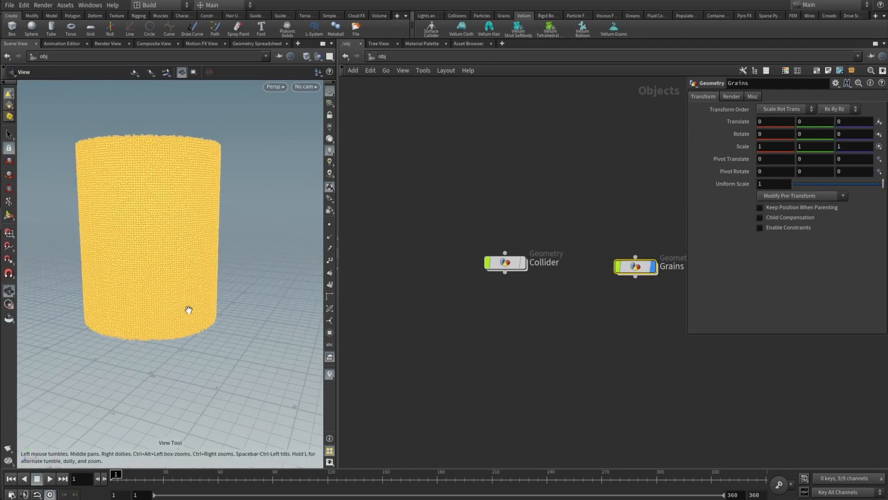
Enter the Grains object and display circle1, polyextrude1, transform2, transform1 and transform12 in turn to inspect the source cylinder.
{"action": "double_click", "coordinate": [638, 267]}
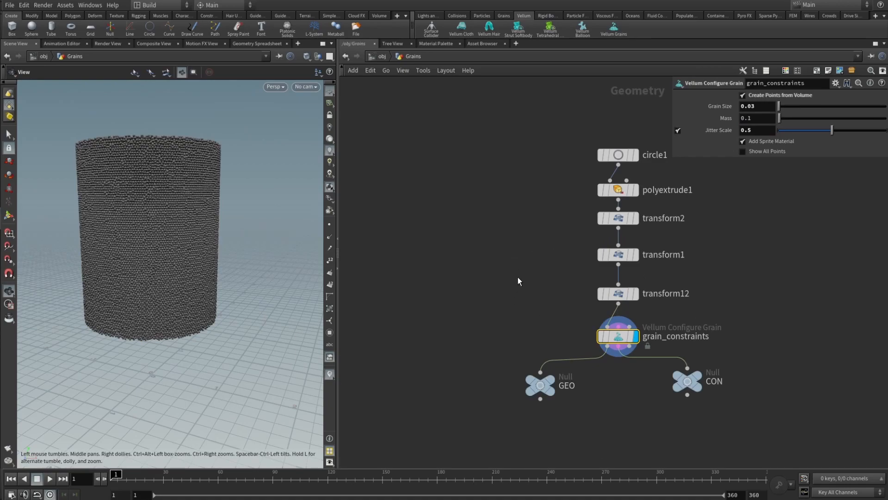
{"action": "middle_click_drag", "start_coordinate": [518, 277], "coordinate": [421, 292]}
{"action": "mouse_move", "coordinate": [501, 277]}
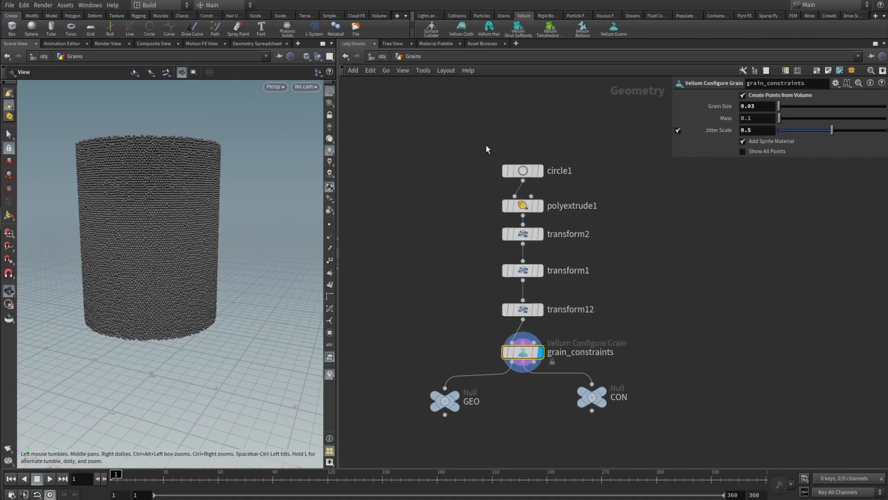
{"action": "left_click", "coordinate": [539, 170]}
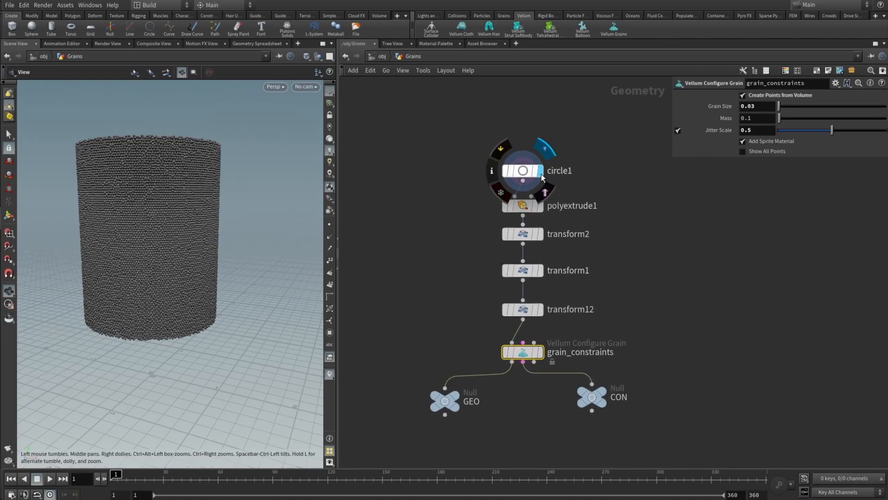
{"action": "left_click", "coordinate": [540, 205]}
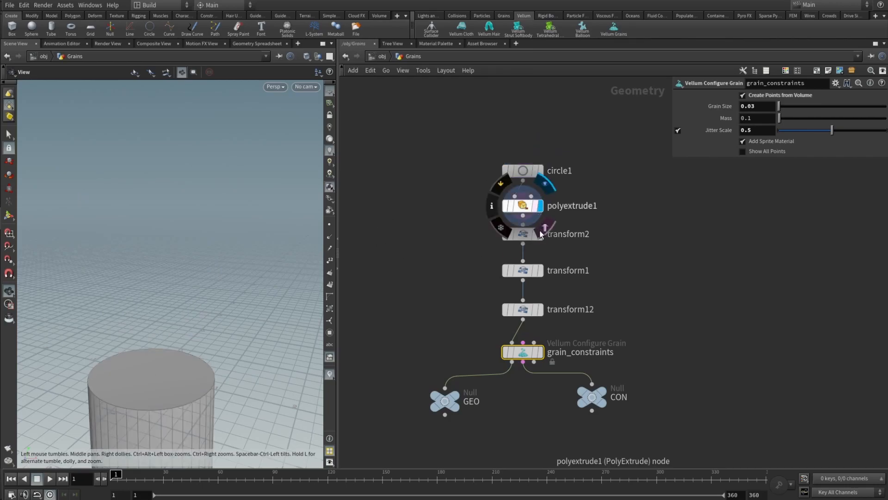
{"action": "left_click", "coordinate": [540, 234]}
{"action": "left_click", "coordinate": [540, 271]}
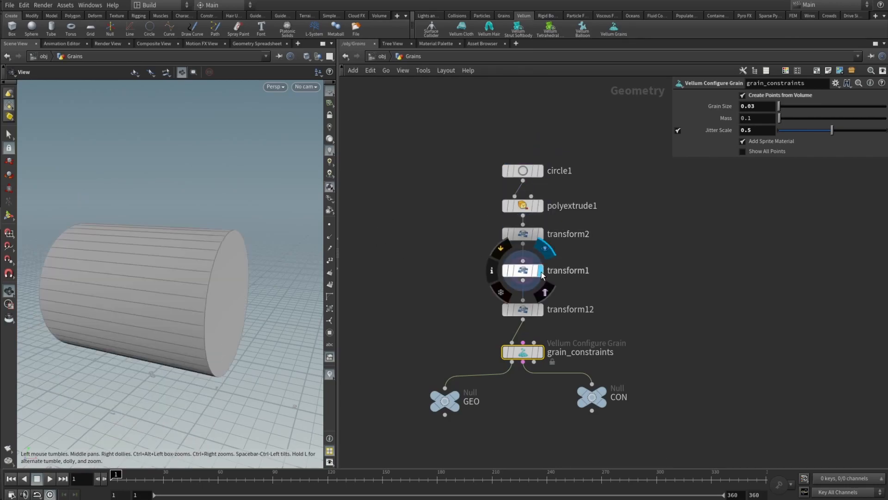
{"action": "left_click", "coordinate": [540, 309]}
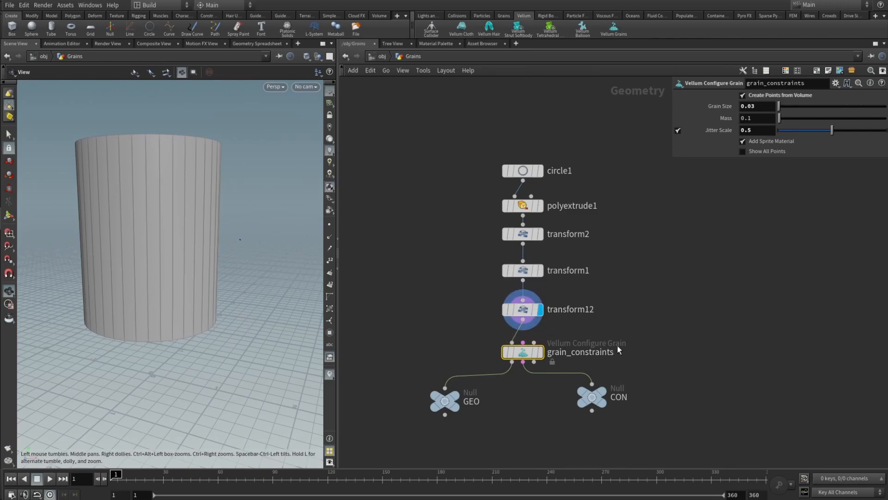
Display grain_constraints and examine its grain size and jitter scale settings against the resulting particles.
{"action": "middle_click_drag", "start_coordinate": [548, 398], "coordinate": [557, 346]}
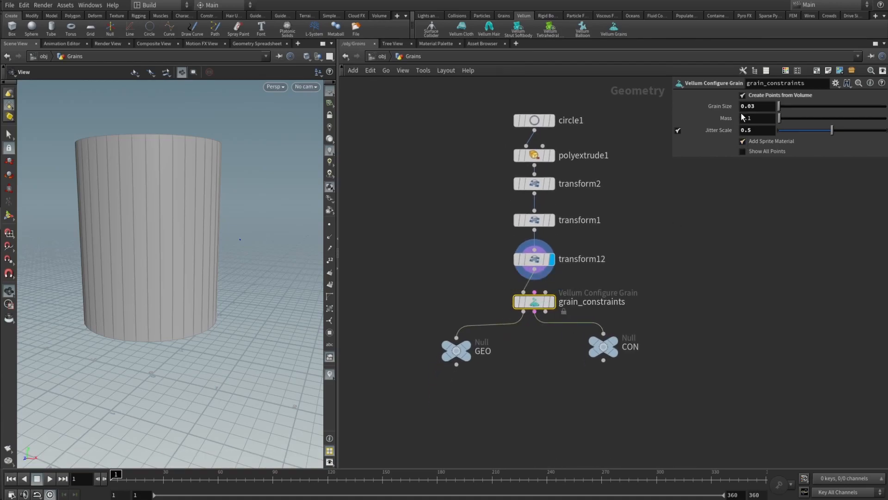
{"action": "left_click", "coordinate": [763, 110]}
{"action": "left_click", "coordinate": [553, 302]}
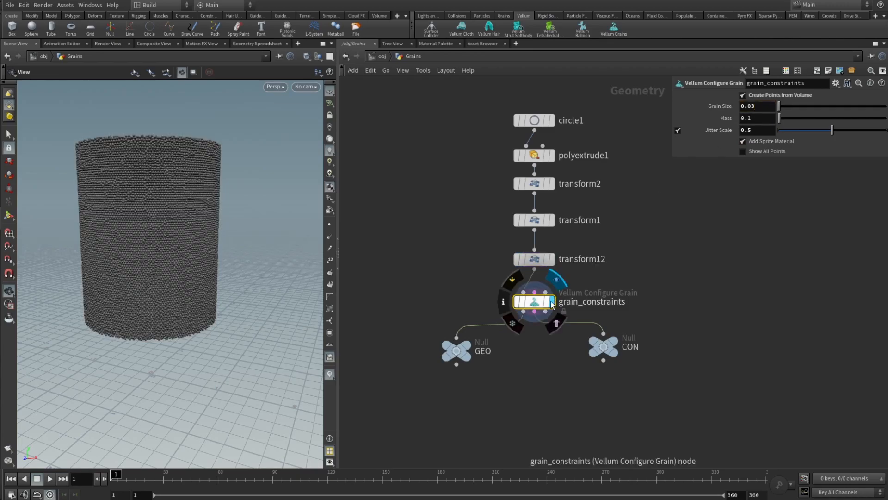
{"action": "left_click_drag", "start_coordinate": [151, 230], "coordinate": [178, 175]}
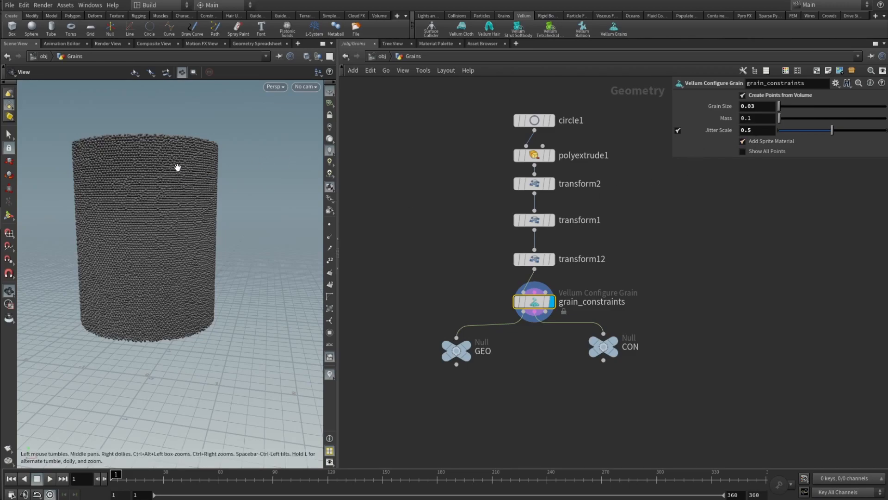
{"action": "left_click", "coordinate": [679, 132]}
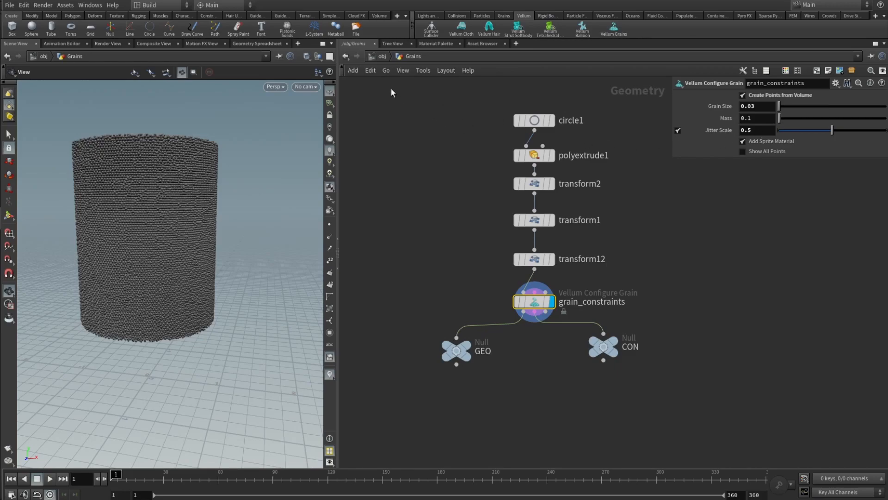
In the Collider object, display merge1 and the transform below it to show the complete collider, and return to the object level.
{"action": "left_click", "coordinate": [380, 56]}
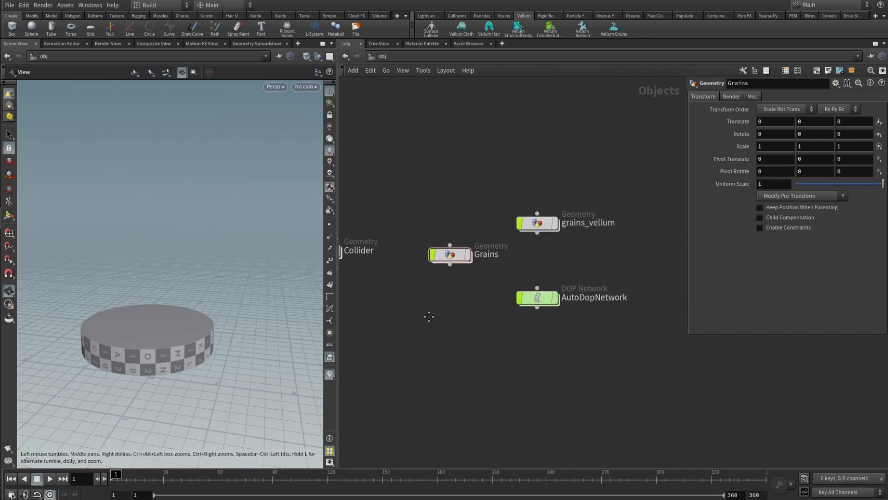
{"action": "left_click", "coordinate": [383, 247]}
{"action": "double_click", "coordinate": [383, 247]}
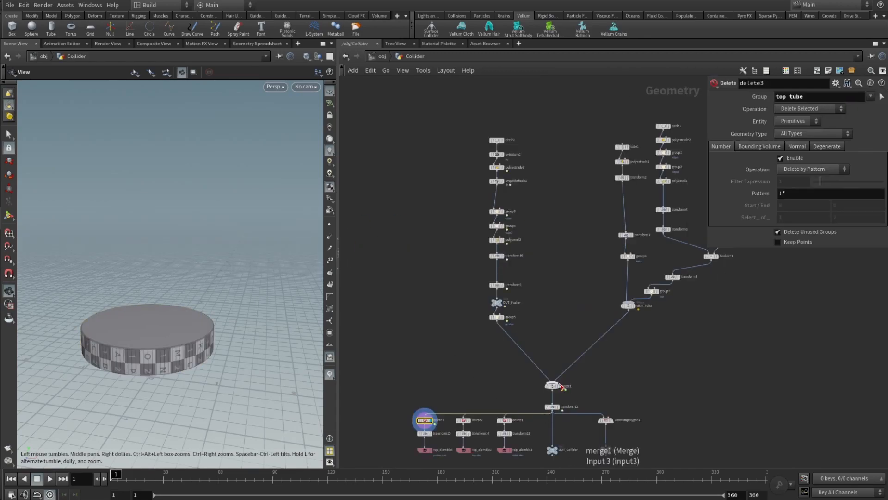
{"action": "left_click", "coordinate": [560, 389]}
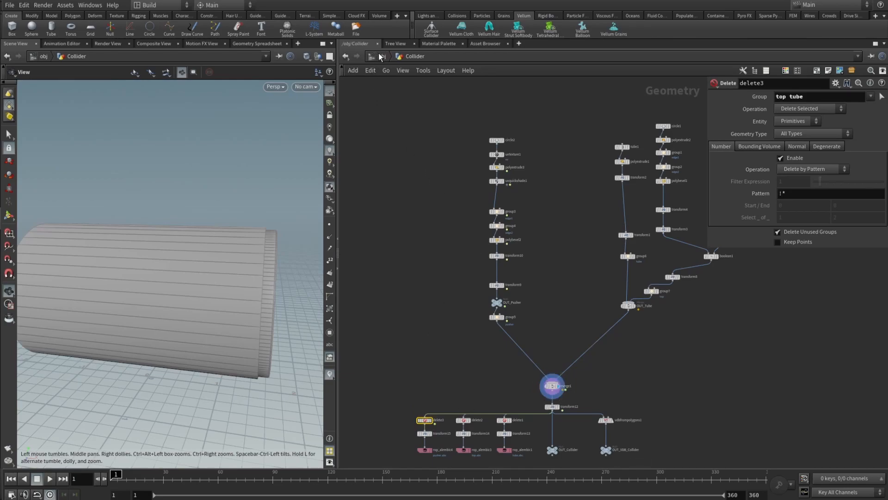
{"action": "left_click", "coordinate": [558, 406]}
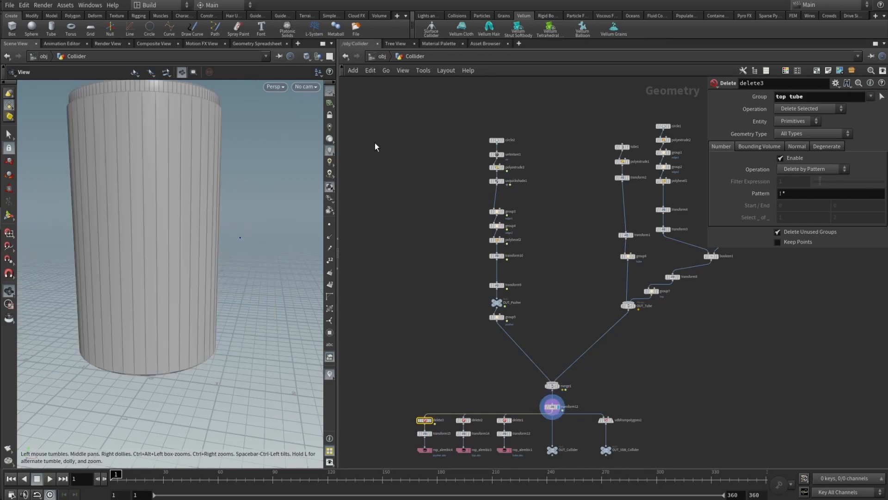
{"action": "left_click", "coordinate": [382, 56]}
Open AutoDopNetwork and select the pscale POP Wrangle to review its activation and VEXpression.
{"action": "double_click", "coordinate": [599, 296]}
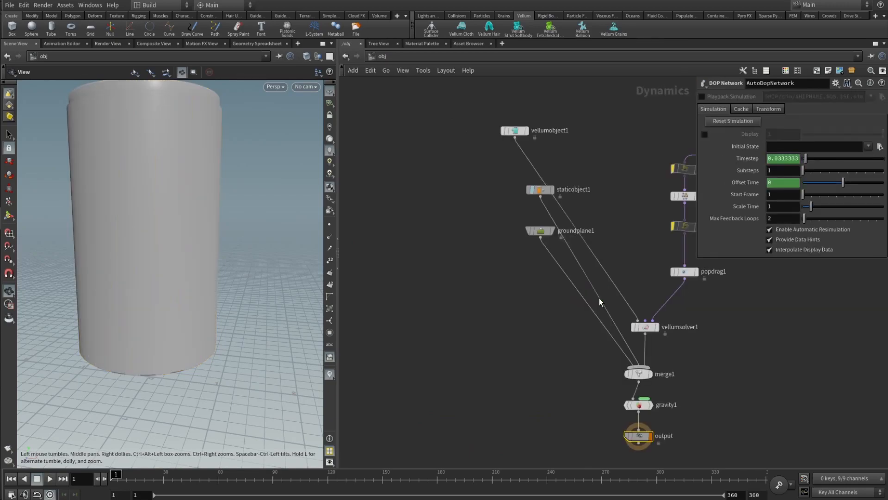
{"action": "scroll", "coordinate": [575, 248], "scroll_direction": "down", "scroll_amount": 2}
{"action": "middle_click_drag", "start_coordinate": [572, 181], "coordinate": [585, 262]}
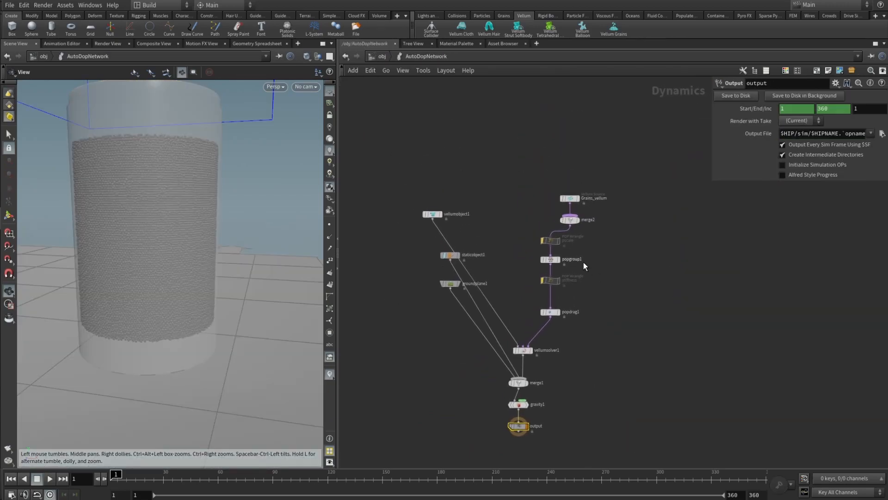
{"action": "scroll", "coordinate": [583, 263], "scroll_direction": "up", "scroll_amount": 4}
{"action": "left_click", "coordinate": [517, 215]}
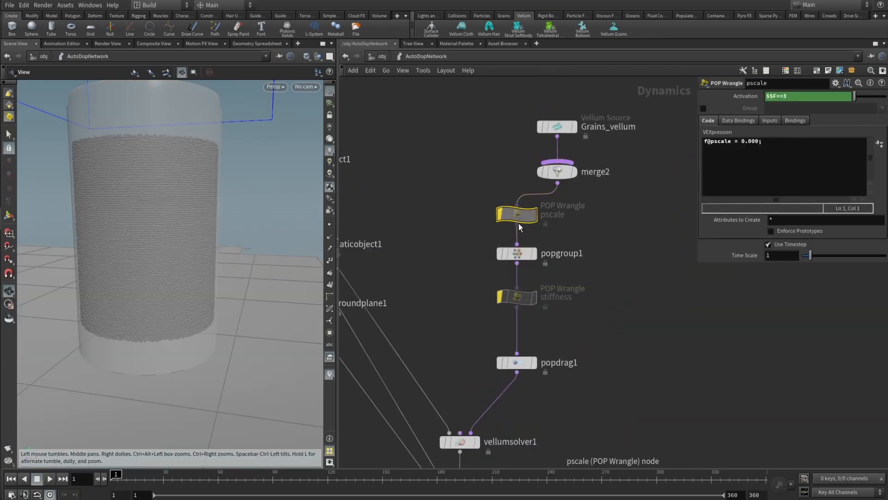
Delete the pscale and stiffness POP Wrangles and popgroup1, and move Grains_vellum and merge2 down close to popdrag1.
{"action": "key", "text": "Delete"}
{"action": "left_click_drag", "start_coordinate": [582, 319], "coordinate": [524, 237]}
{"action": "key", "text": "Delete"}
{"action": "left_click_drag", "start_coordinate": [523, 123], "coordinate": [519, 315]}
{"action": "middle_click_drag", "start_coordinate": [661, 352], "coordinate": [722, 341]}
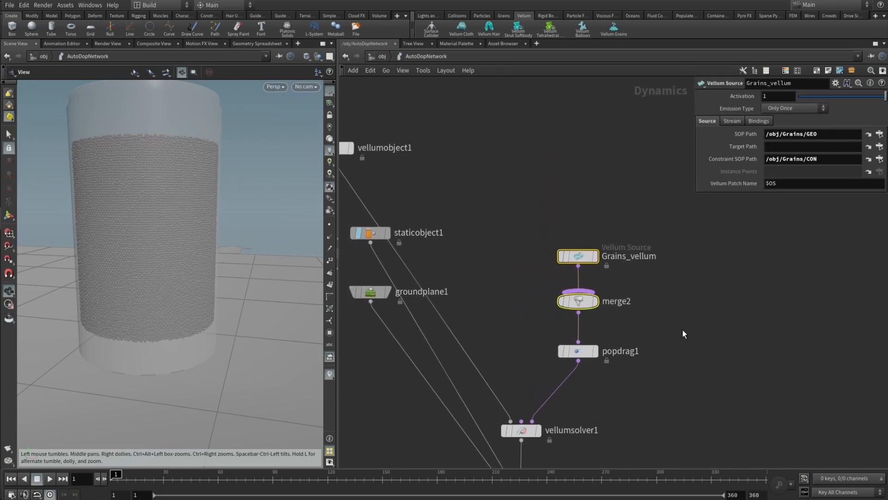
Lay out all nodes of the AutoDopNetwork automatically.
{"action": "middle_click_drag", "start_coordinate": [506, 298], "coordinate": [580, 247]}
{"action": "left_click", "coordinate": [445, 250]}
{"action": "key", "text": "Escape"}
{"action": "left_click_drag", "start_coordinate": [443, 244], "coordinate": [407, 385]}
{"action": "scroll", "coordinate": [463, 361], "scroll_direction": "down", "scroll_amount": 4}
{"action": "key", "text": "ctrl+a"}
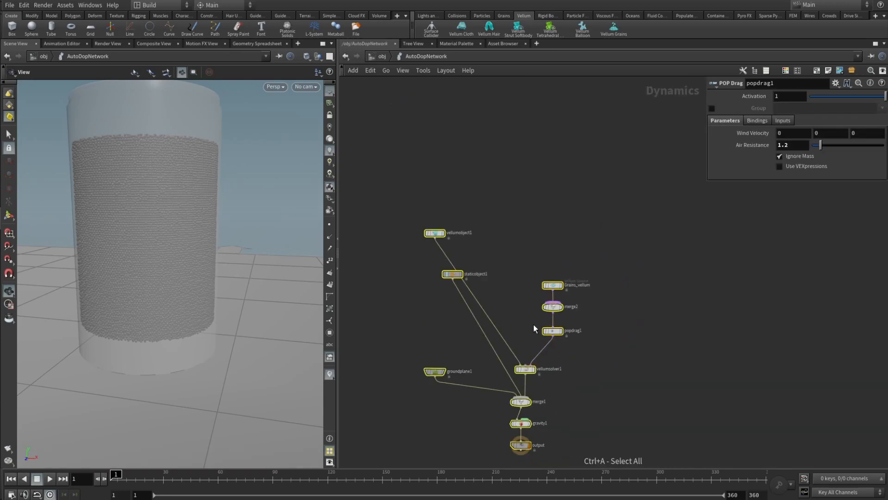
{"action": "key", "text": "l"}
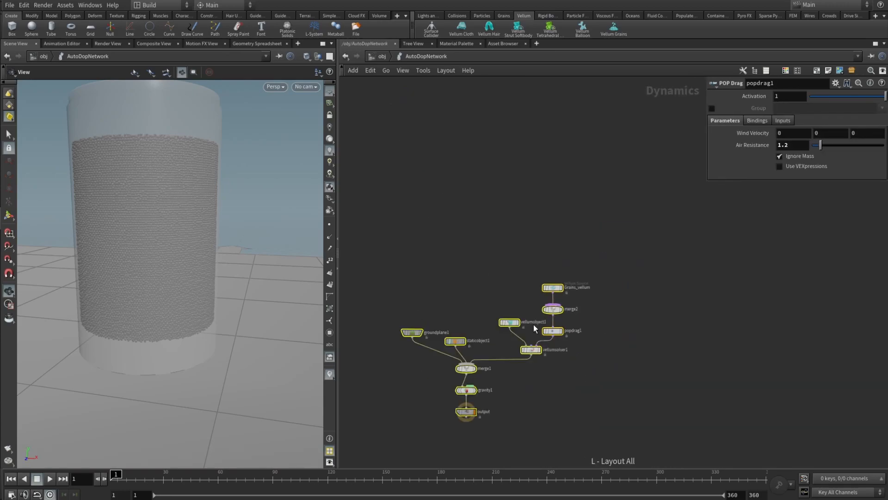
Move staticobject1 and groundplane1 so they are stacked one above the other to the left of merge1.
{"action": "left_click", "coordinate": [602, 352]}
{"action": "scroll", "coordinate": [470, 391], "scroll_direction": "up", "scroll_amount": 3}
{"action": "middle_click_drag", "start_coordinate": [489, 393], "coordinate": [535, 348]}
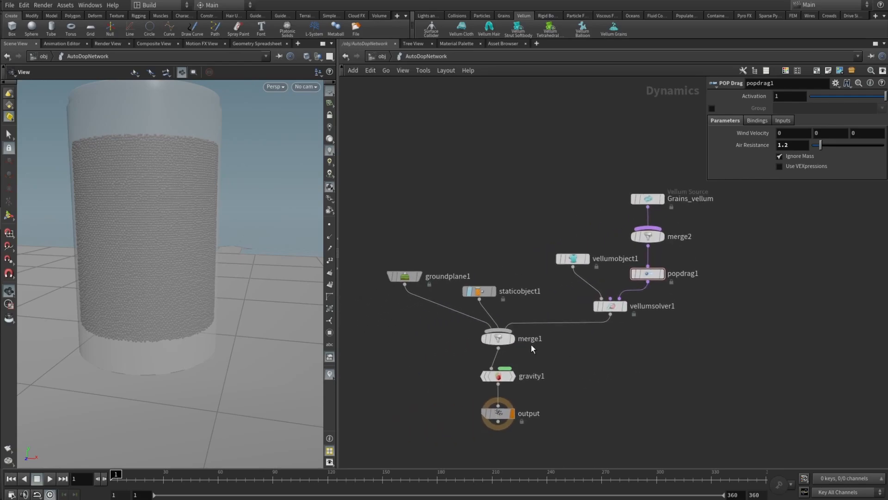
{"action": "left_click_drag", "start_coordinate": [392, 286], "coordinate": [377, 322]}
{"action": "left_click_drag", "start_coordinate": [479, 291], "coordinate": [390, 282]}
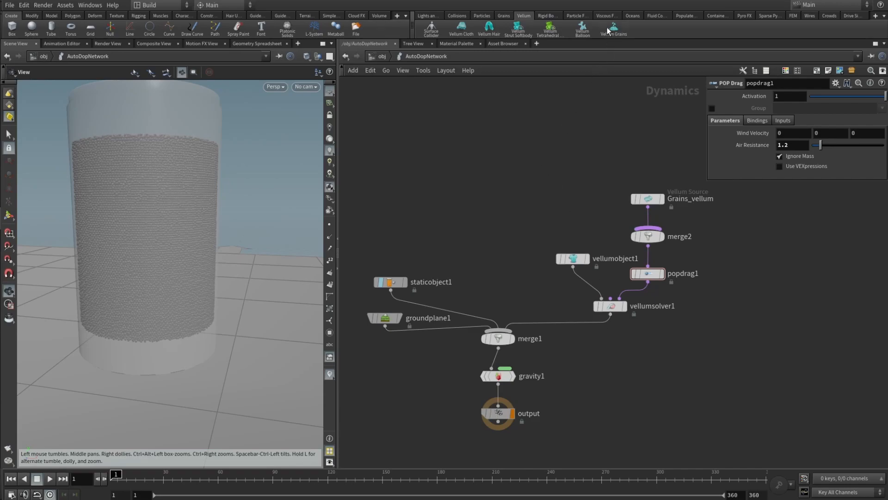
Select popdrag1, vellumsolver1 and groundplane1 in turn to review their parameters, including the ground plane's position.
{"action": "left_click", "coordinate": [652, 276]}
{"action": "mouse_move", "coordinate": [651, 276]}
{"action": "middle_click_drag", "start_coordinate": [390, 318], "coordinate": [417, 293]}
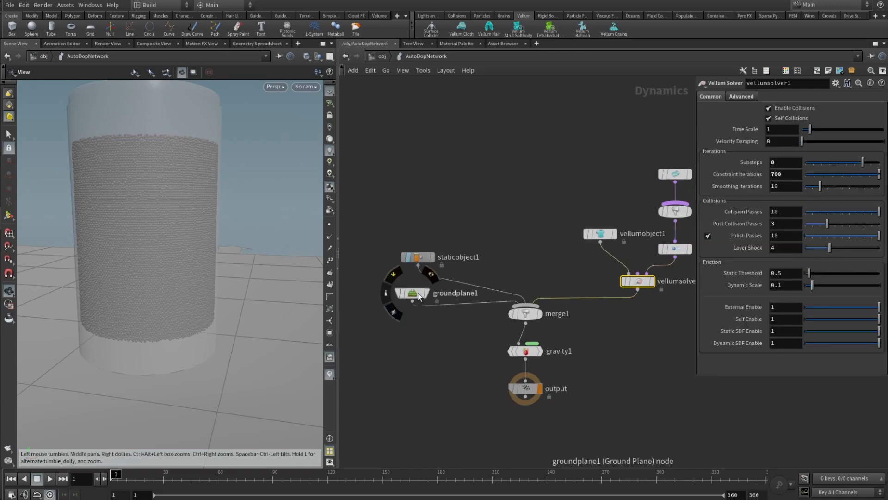
{"action": "left_click", "coordinate": [418, 293]}
{"action": "left_click_drag", "start_coordinate": [418, 295], "coordinate": [413, 288]}
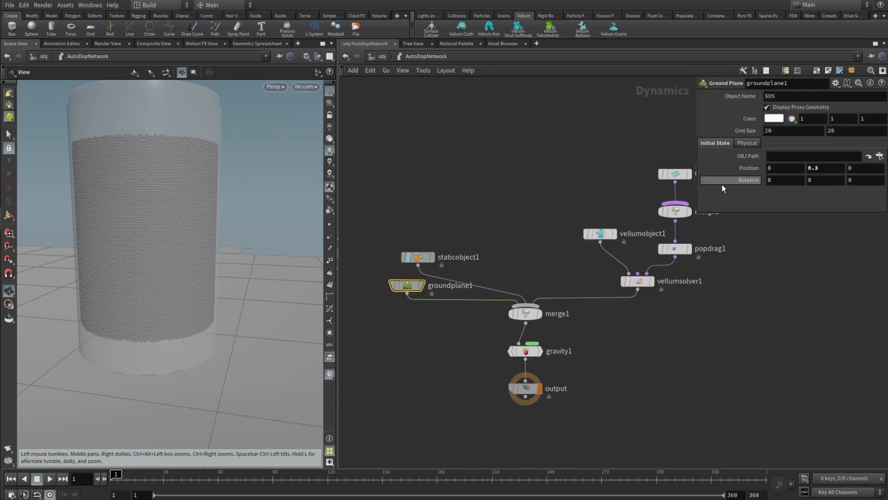
{"action": "left_click", "coordinate": [416, 328]}
{"action": "key", "text": "Tab"}
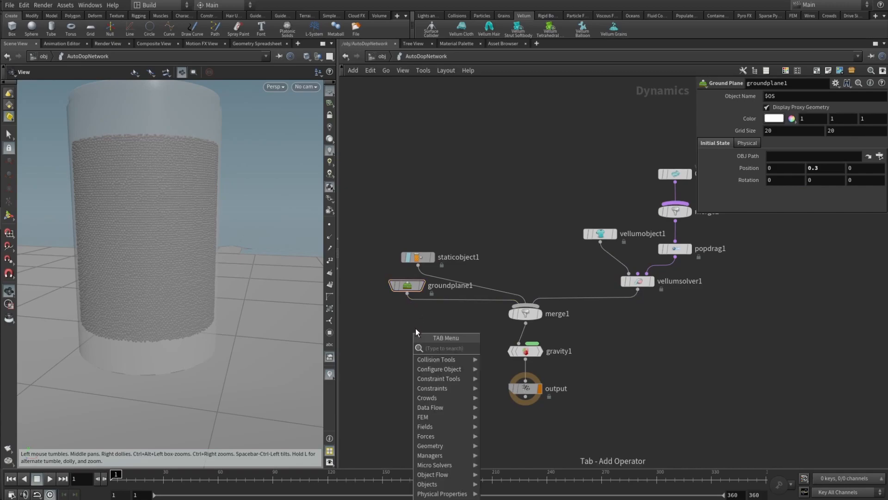
{"action": "type", "text": "groundp"}
{"action": "key", "text": "Escape"}
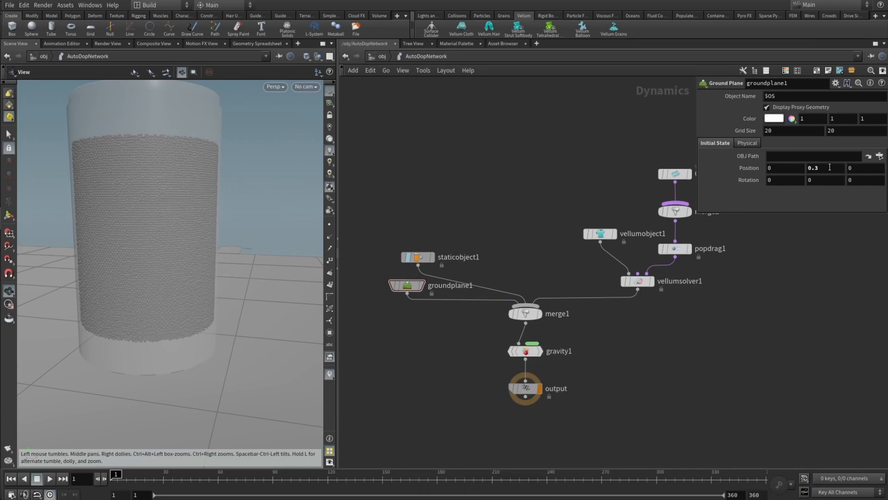
Select staticobject1 and choose OUT_Collider from the Collider object as its SOP Path.
{"action": "left_click_drag", "start_coordinate": [143, 321], "coordinate": [212, 218]}
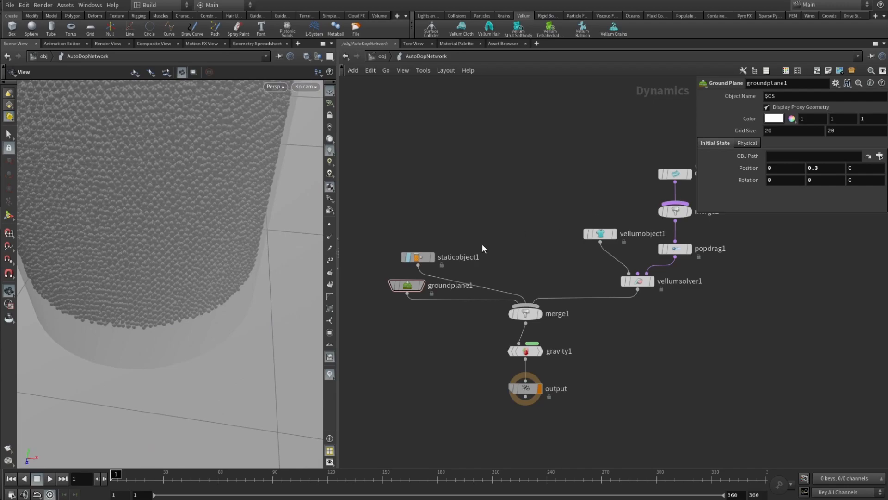
{"action": "left_click", "coordinate": [422, 259]}
{"action": "left_click_drag", "start_coordinate": [422, 259], "coordinate": [410, 251]}
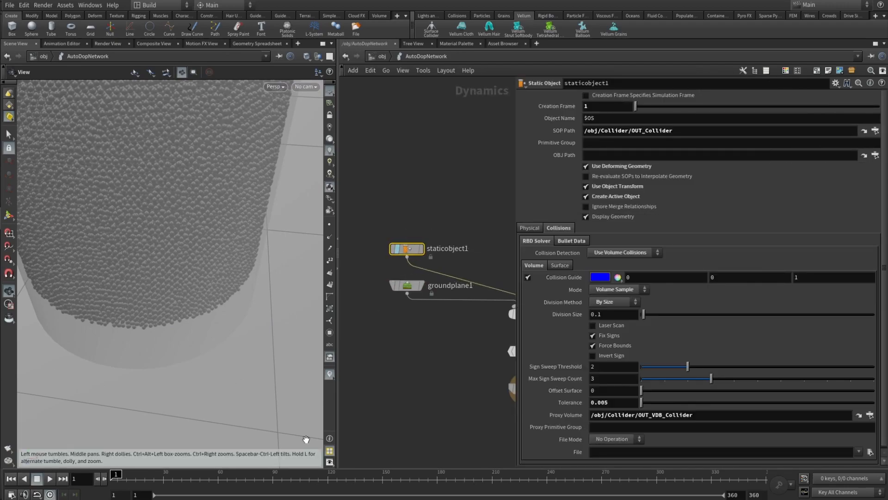
{"action": "left_click_drag", "start_coordinate": [129, 359], "coordinate": [216, 264]}
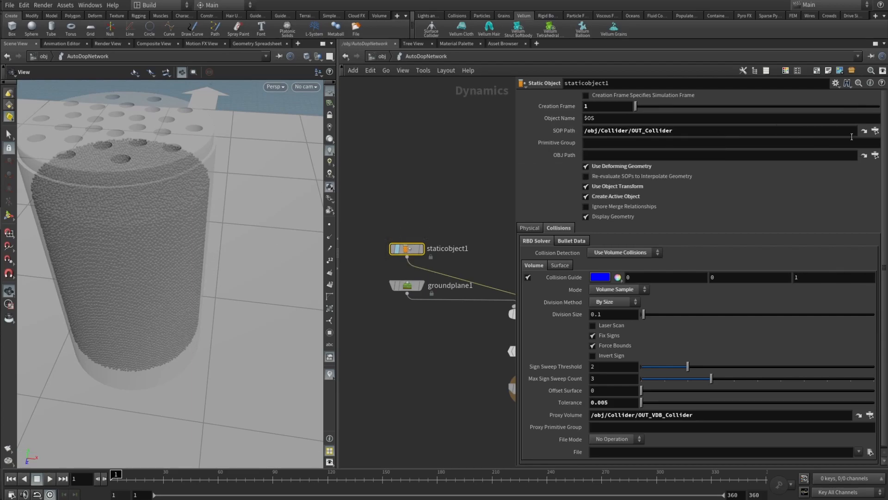
{"action": "left_click", "coordinate": [874, 132]}
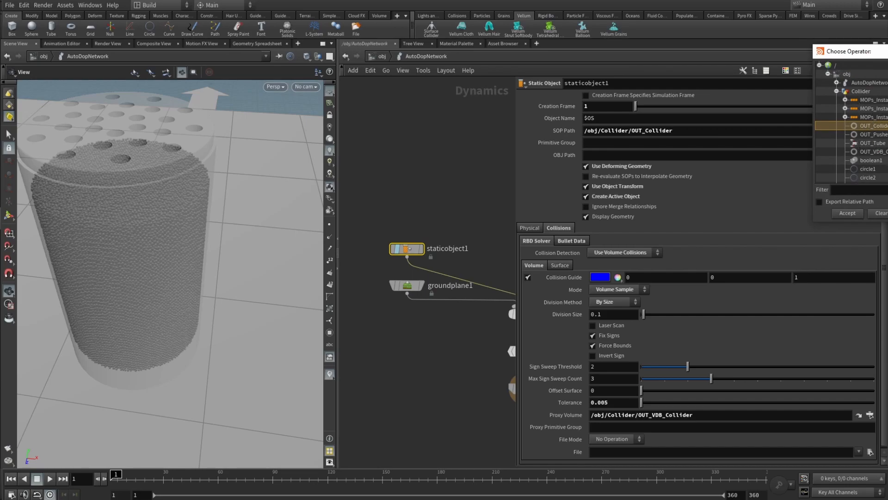
{"action": "left_click", "coordinate": [848, 213]}
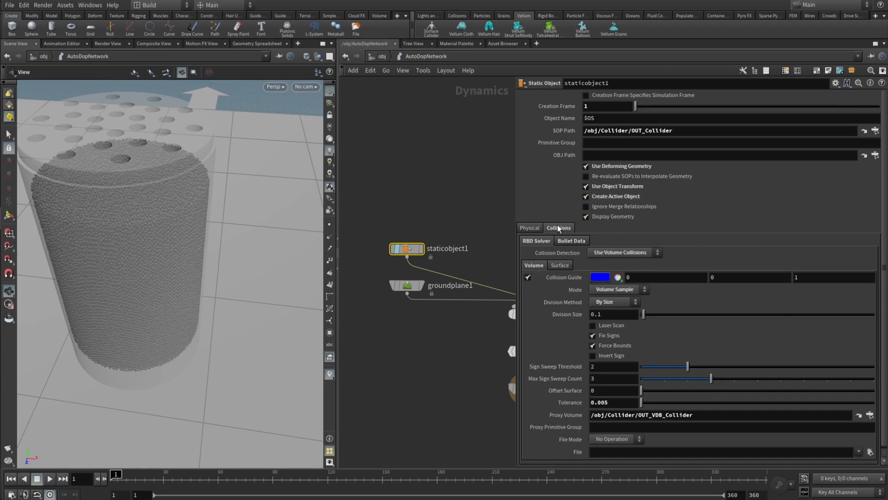
Review the static object's Bullet Data and RBD Solver volume settings, and show its collision guide in the viewport.
{"action": "left_click", "coordinate": [570, 241]}
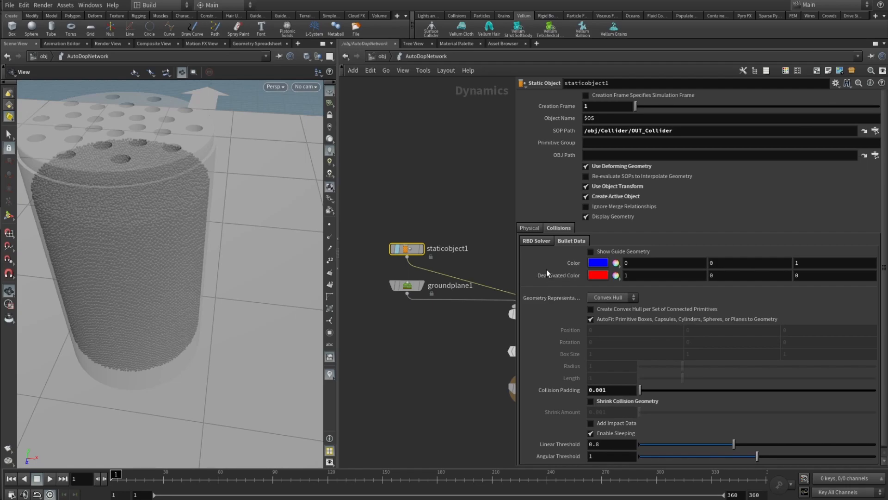
{"action": "left_click", "coordinate": [543, 241]}
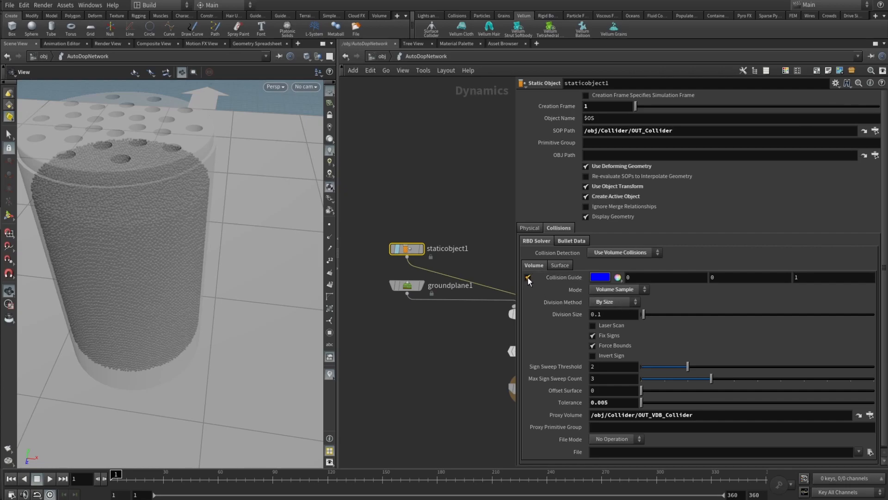
{"action": "left_click", "coordinate": [396, 251]}
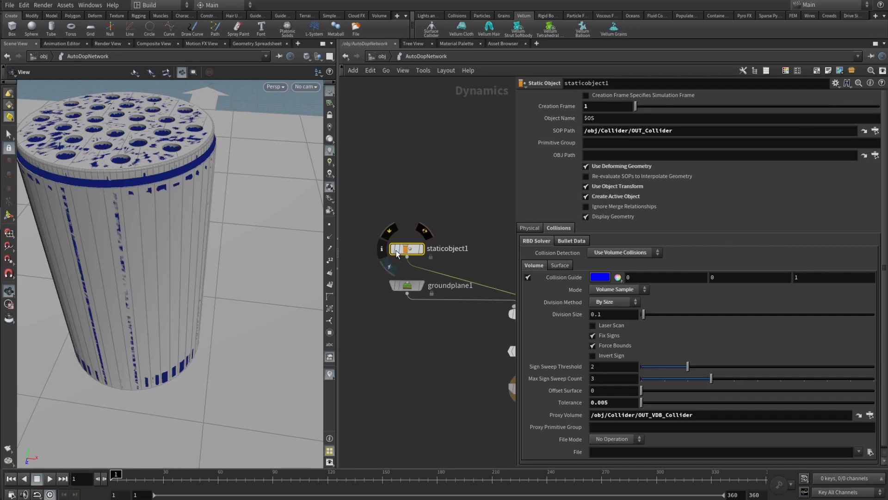
{"action": "left_click_drag", "start_coordinate": [82, 185], "coordinate": [207, 230]}
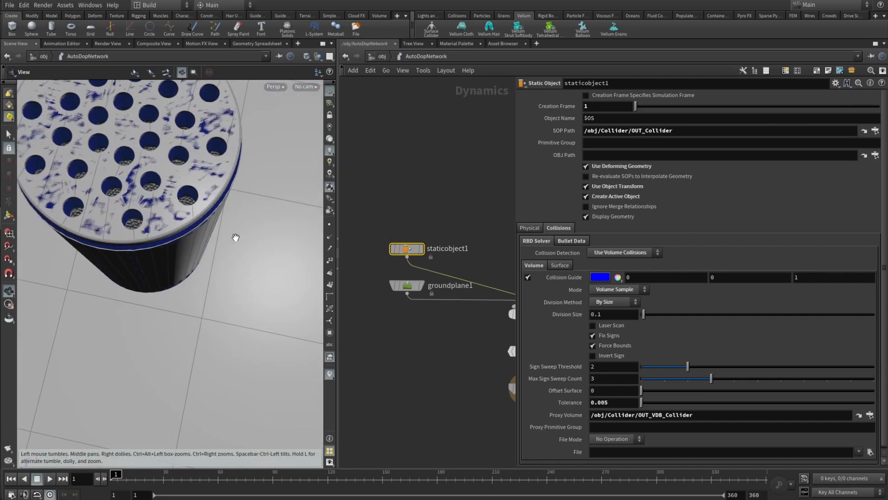
Check the proxy volume source by examining vdbfrompolygons1 above OUT_VDB_Collider in the Collider object, and return to AutoDopNetwork.
{"action": "scroll", "coordinate": [885, 287], "scroll_direction": "down", "scroll_amount": 1}
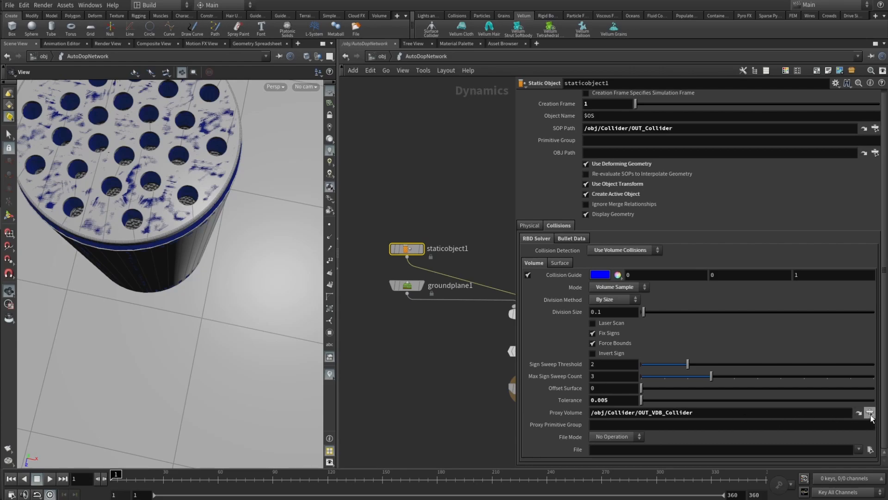
{"action": "left_click", "coordinate": [378, 56]}
{"action": "left_click", "coordinate": [372, 250]}
{"action": "scroll", "coordinate": [605, 447], "scroll_direction": "up", "scroll_amount": 5}
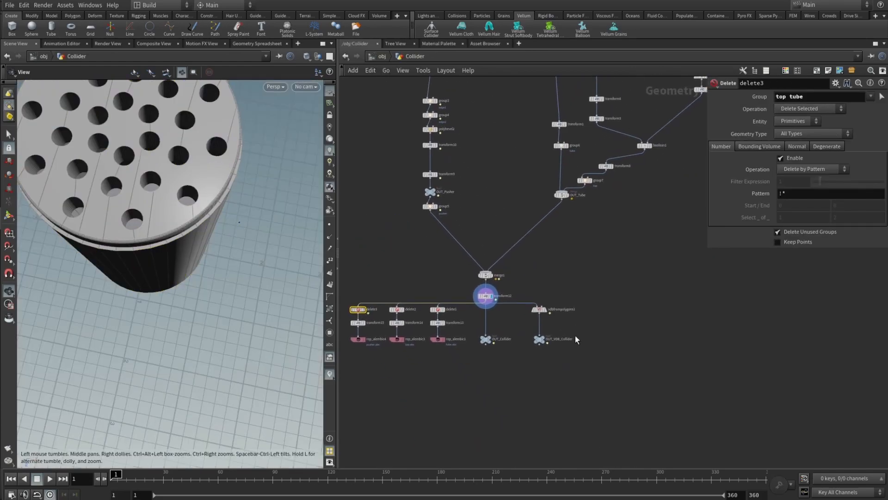
{"action": "left_click", "coordinate": [565, 394]}
{"action": "key", "text": "Up"}
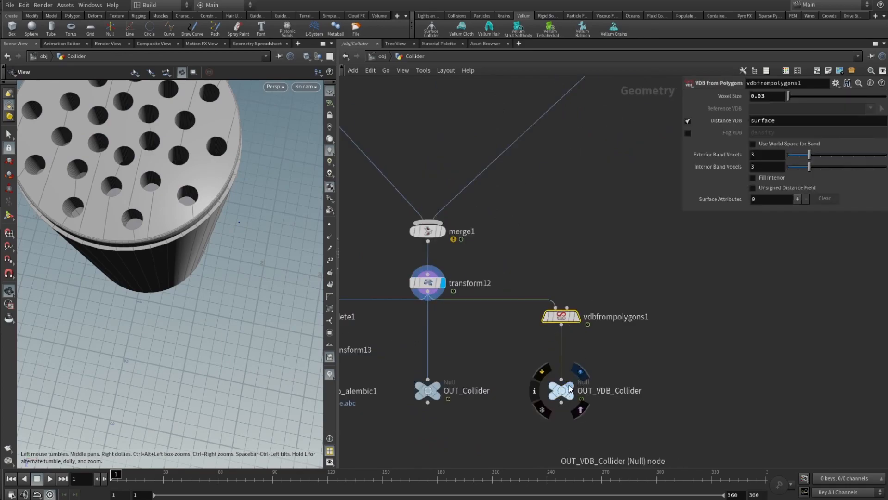
{"action": "mouse_move", "coordinate": [569, 320]}
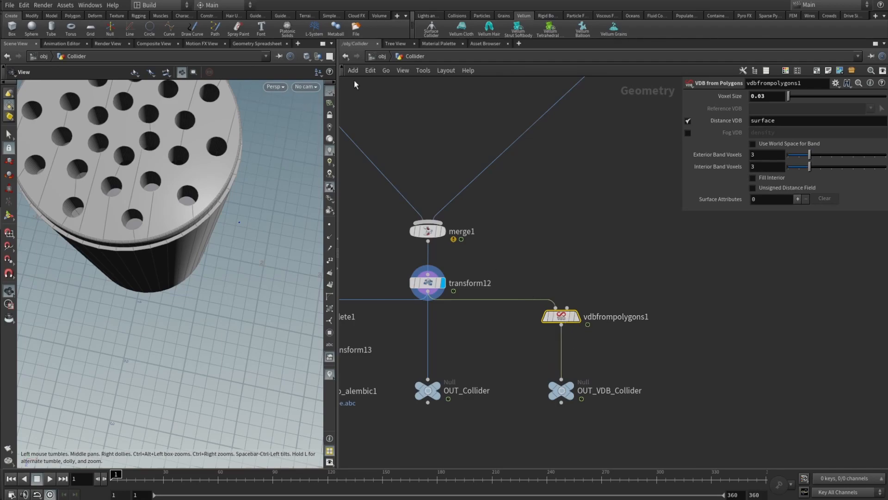
{"action": "left_click", "coordinate": [383, 56]}
{"action": "double_click", "coordinate": [597, 295]}
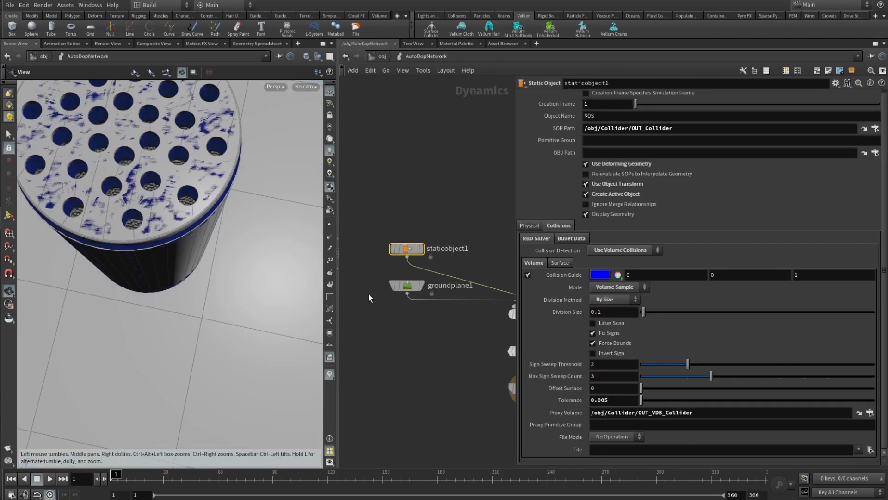
Select gravity1 to review its force settings, and hide staticobject1 to inspect the grains and the cylinder's base.
{"action": "middle_click_drag", "start_coordinate": [456, 343], "coordinate": [417, 343]}
{"action": "scroll", "coordinate": [376, 363], "scroll_direction": "down", "scroll_amount": 1}
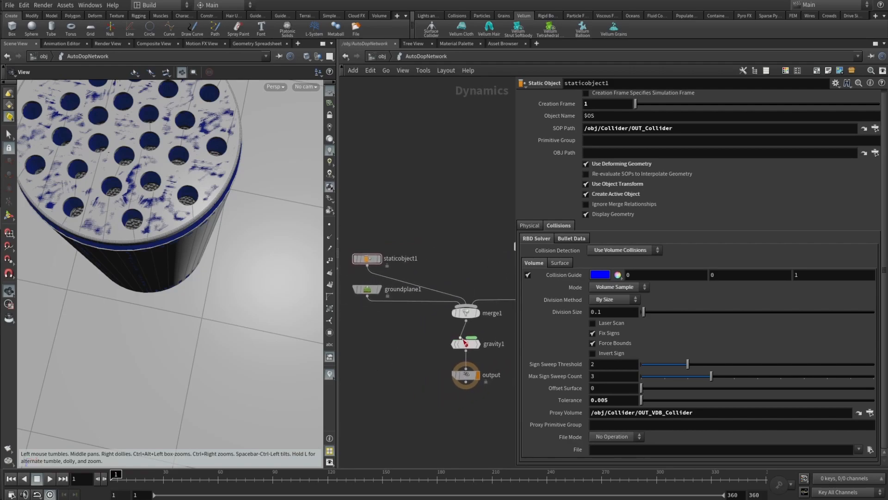
{"action": "left_click", "coordinate": [465, 344]}
{"action": "left_click_drag", "start_coordinate": [367, 260], "coordinate": [370, 260]}
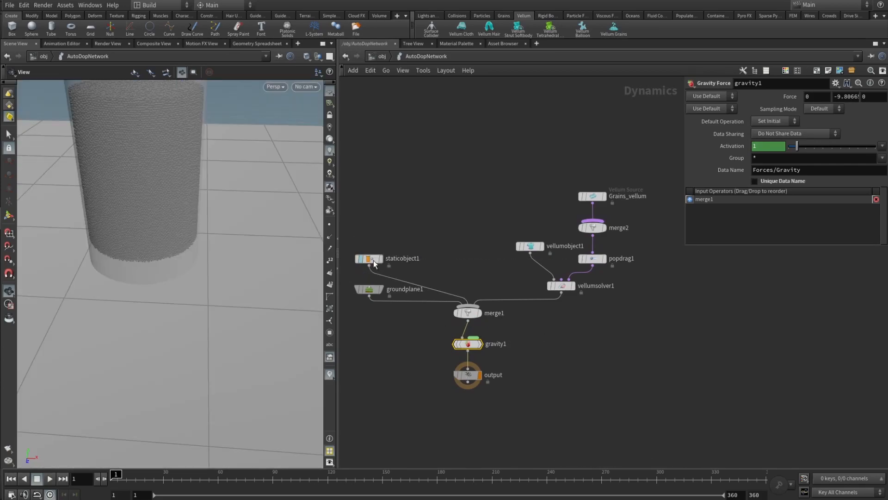
{"action": "left_click_drag", "start_coordinate": [231, 252], "coordinate": [236, 231]}
{"action": "middle_click_drag", "start_coordinate": [207, 201], "coordinate": [212, 267]}
{"action": "left_click_drag", "start_coordinate": [212, 267], "coordinate": [202, 250]}
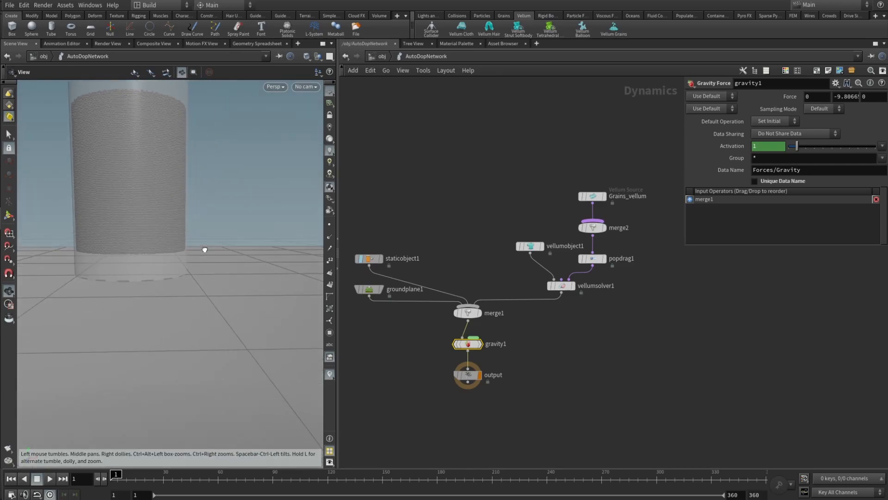
{"action": "middle_click_drag", "start_coordinate": [202, 250], "coordinate": [195, 228]}
Review vellumsolver1's substeps and constraint iterations, and its advanced grain collision settings such as attraction, attraction weight and shock scaling power.
{"action": "left_click", "coordinate": [565, 288]}
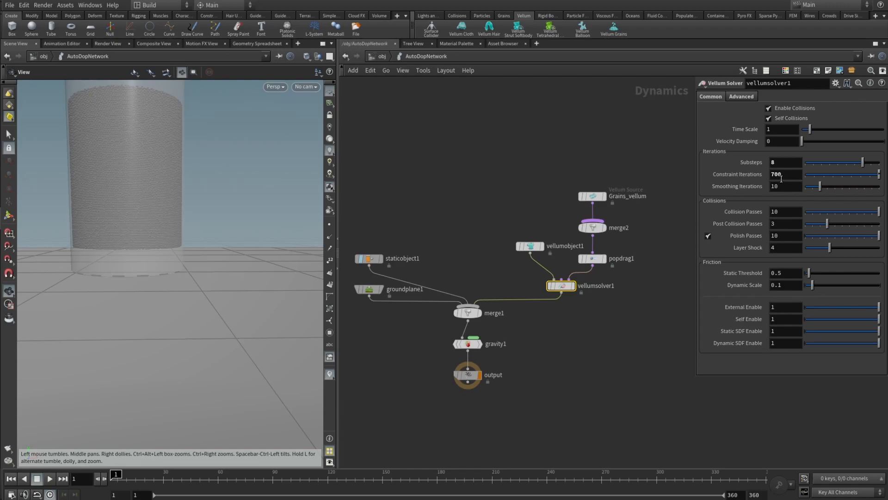
{"action": "left_click", "coordinate": [737, 97]}
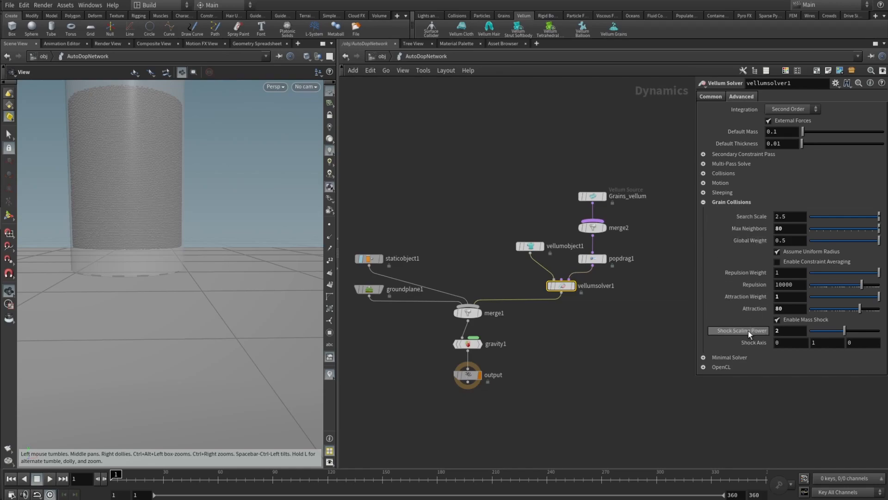
{"action": "mouse_move", "coordinate": [750, 332]}
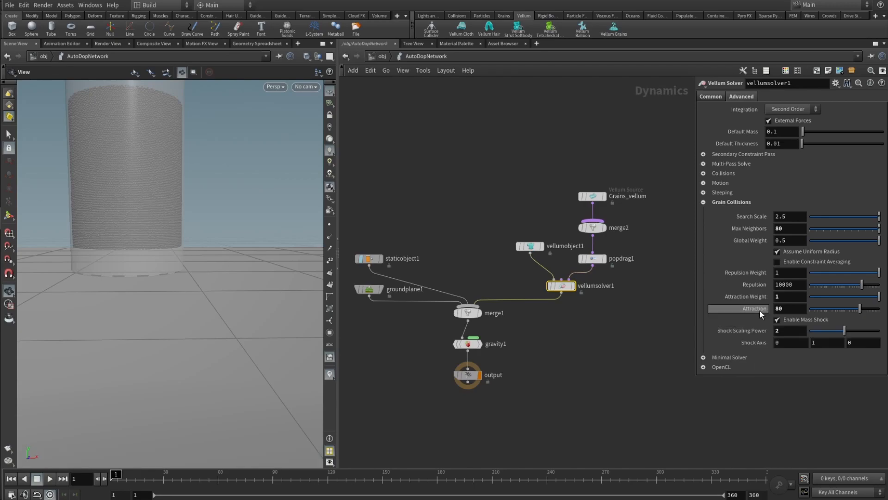
{"action": "mouse_move", "coordinate": [760, 310]}
{"action": "left_click", "coordinate": [792, 309]}
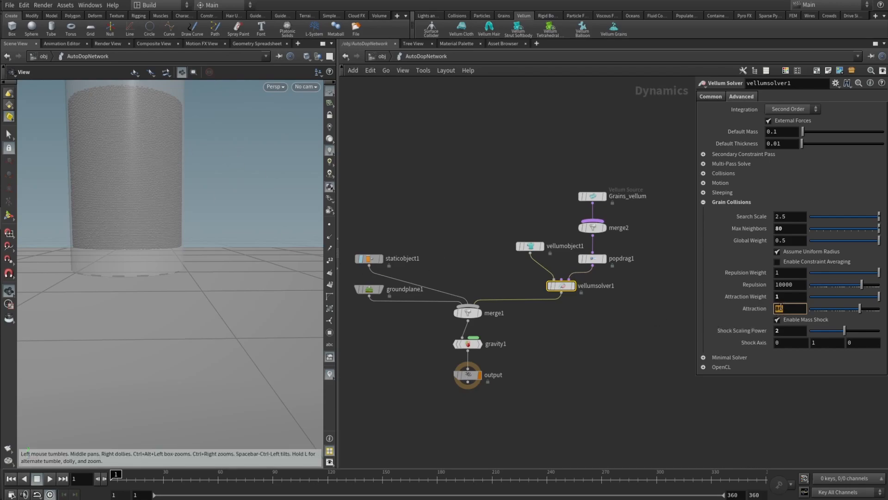
{"action": "left_click", "coordinate": [756, 296]}
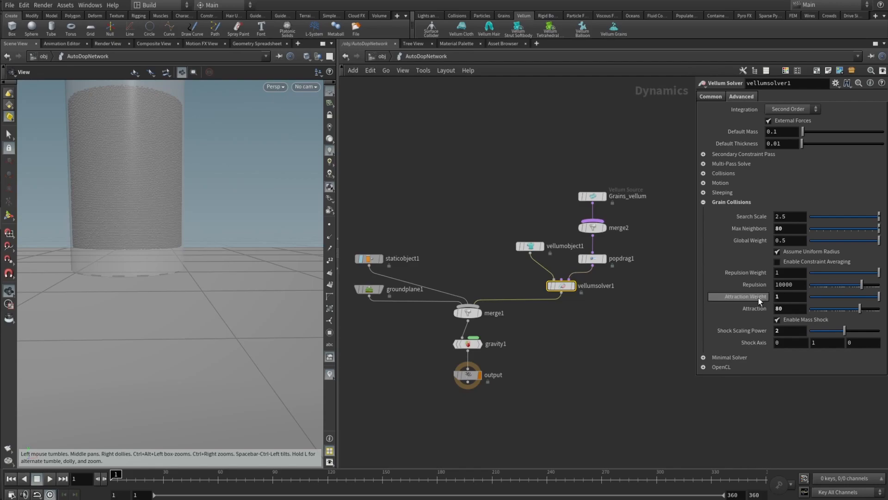
{"action": "mouse_move", "coordinate": [730, 299]}
Select merge1 and examine its affector relationship and the input order of groundplane1, staticobject1 and vellumsolver1.
{"action": "left_click", "coordinate": [465, 314]}
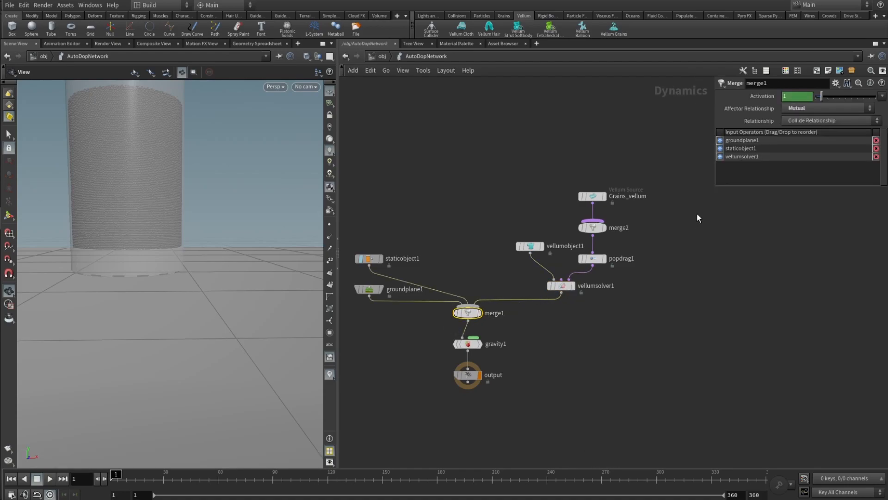
{"action": "left_click", "coordinate": [745, 140]}
{"action": "left_click", "coordinate": [748, 149]}
{"action": "left_click", "coordinate": [745, 157]}
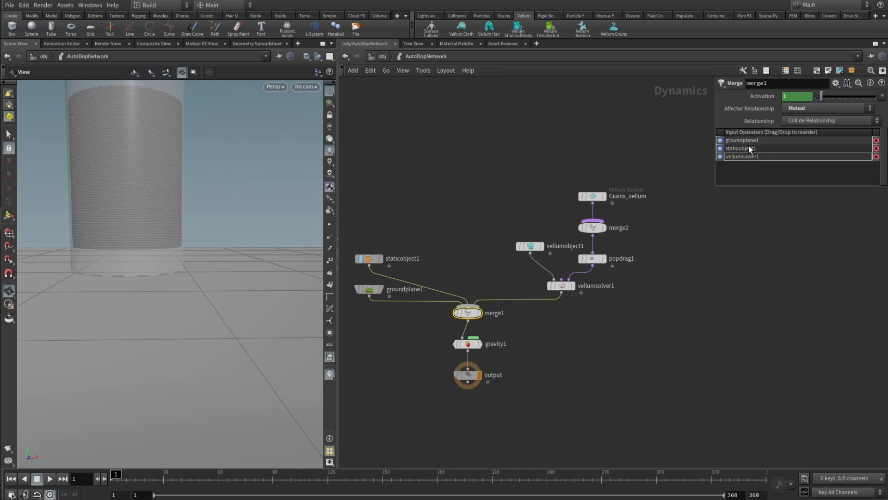
{"action": "mouse_move", "coordinate": [746, 153]}
{"action": "left_mouse_down"}
{"action": "mouse_move", "coordinate": [739, 138]}
{"action": "mouse_move", "coordinate": [741, 161]}
{"action": "left_mouse_up"}
Return to the object level, enter grains_vellum and select filecache2 to review its caching settings.
{"action": "left_click", "coordinate": [379, 58]}
{"action": "left_click", "coordinate": [609, 224]}
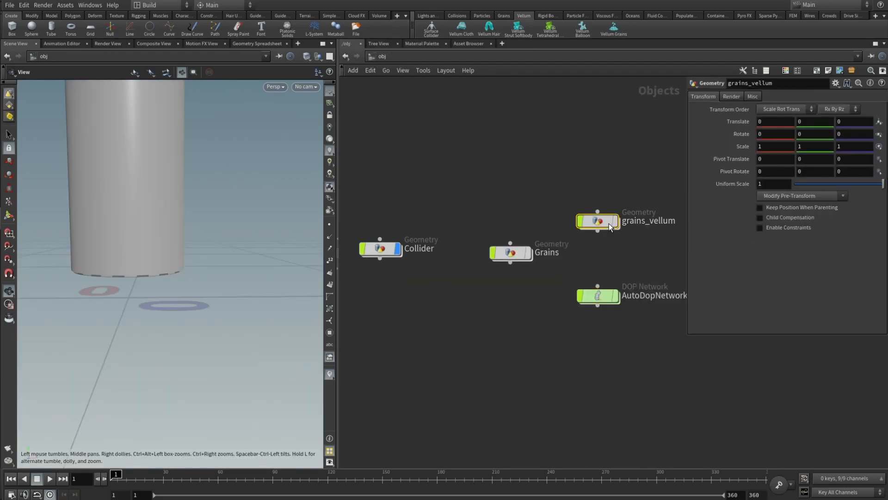
{"action": "double_click", "coordinate": [609, 222]}
{"action": "middle_click_drag", "start_coordinate": [555, 254], "coordinate": [532, 203]}
{"action": "left_click", "coordinate": [467, 252]}
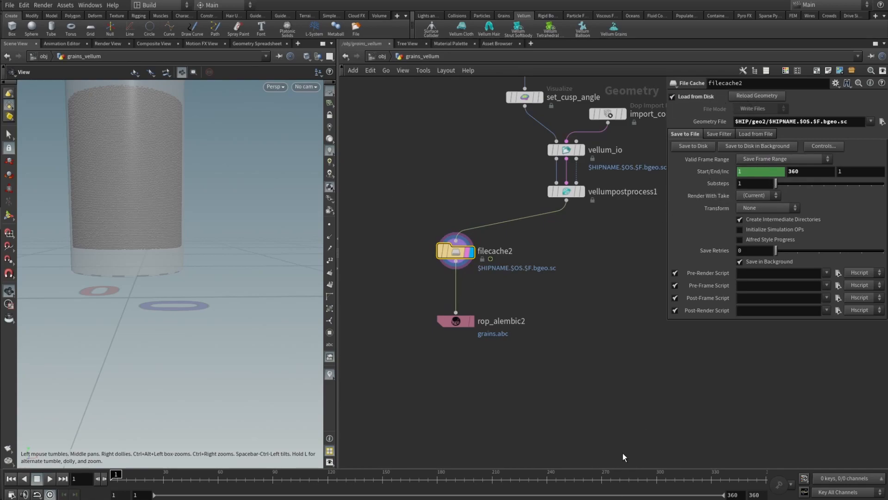
Scrub the cached grain simulation up to frame 355, and select rop_alembic2 for the grains.abc export.
{"action": "middle_click_drag", "start_coordinate": [198, 190], "coordinate": [199, 285]}
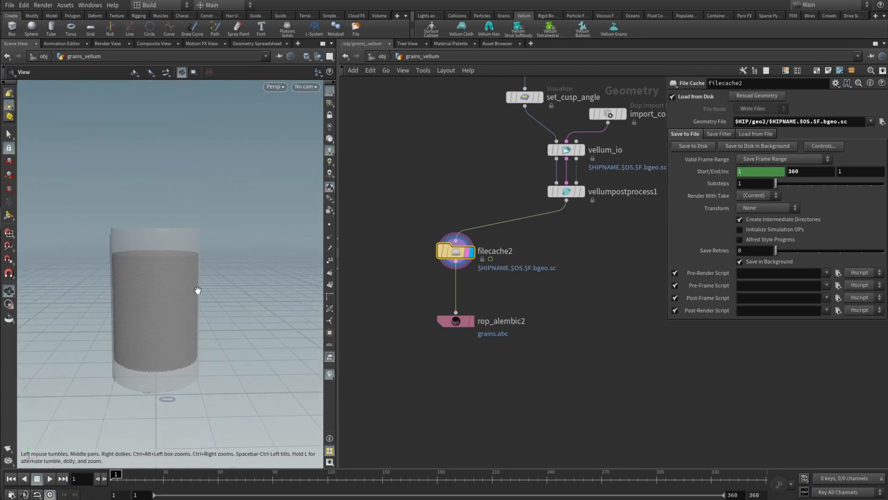
{"action": "mouse_move", "coordinate": [130, 478]}
{"action": "left_mouse_down"}
{"action": "mouse_move", "coordinate": [244, 474]}
{"action": "mouse_move", "coordinate": [495, 490]}
{"action": "left_mouse_up"}
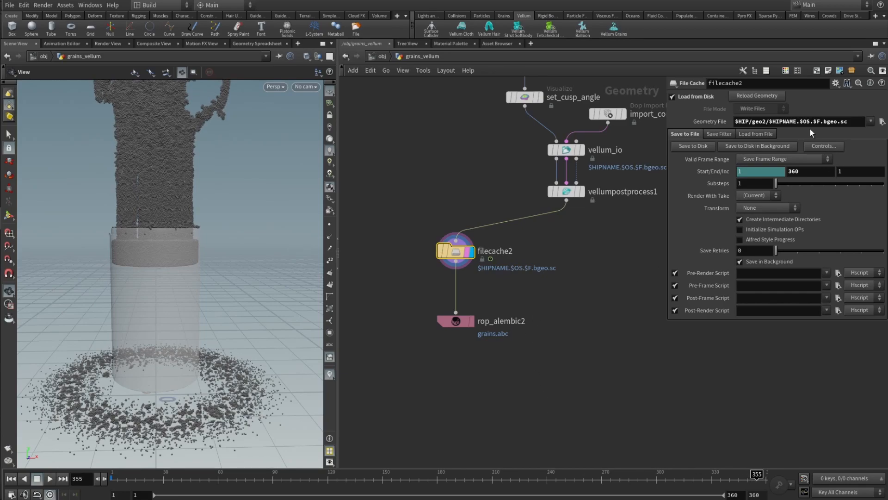
{"action": "left_click", "coordinate": [455, 322]}
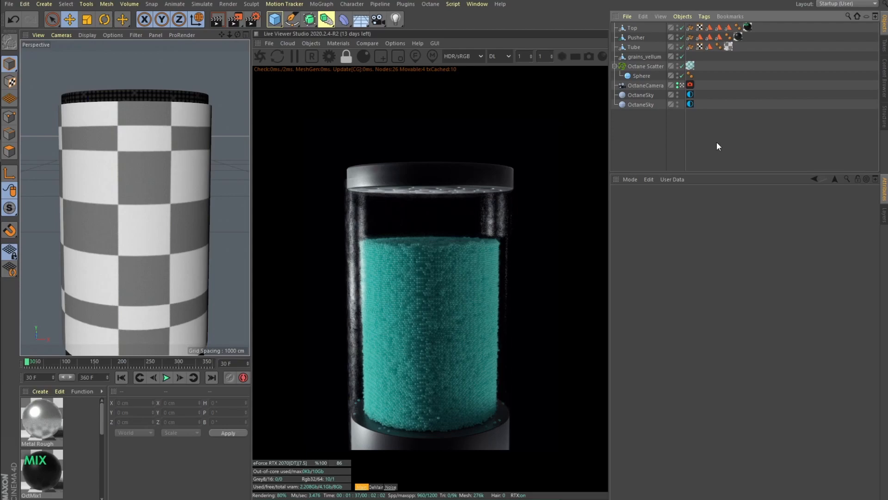
Switch to Cinema 4D, isolate the grains by disabling Top, Pusher and Tube, and review the grains_vellum Alembic settings.
{"action": "left_click", "coordinate": [637, 48]}
{"action": "left_click", "coordinate": [632, 37]}
{"action": "left_click_drag", "start_coordinate": [682, 27], "coordinate": [682, 56]}
{"action": "left_click", "coordinate": [636, 57]}
{"action": "left_click", "coordinate": [681, 56]}
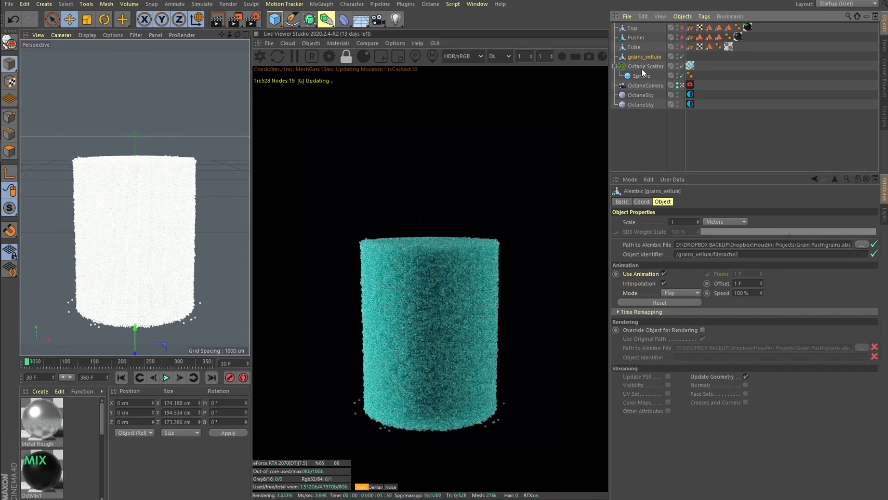
Re-enable Pusher and Top, and turn Tube on and off again to compare the render without the glass.
{"action": "left_click", "coordinate": [680, 47]}
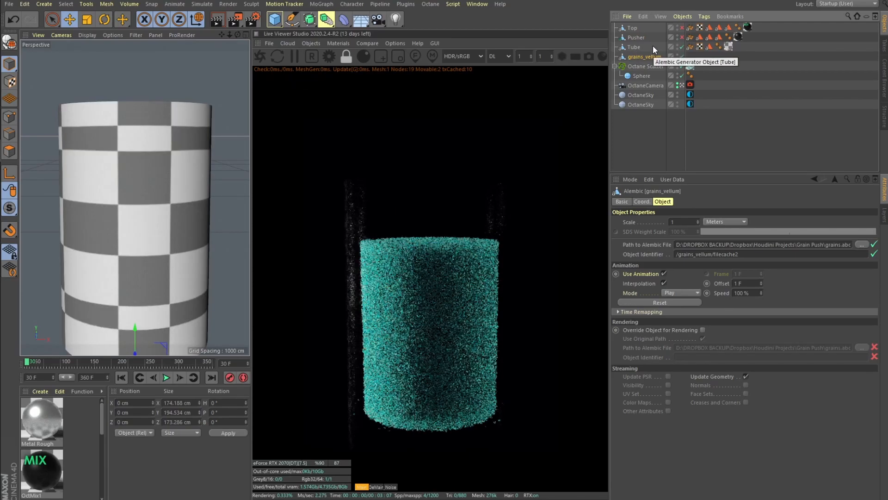
{"action": "left_click", "coordinate": [680, 37]}
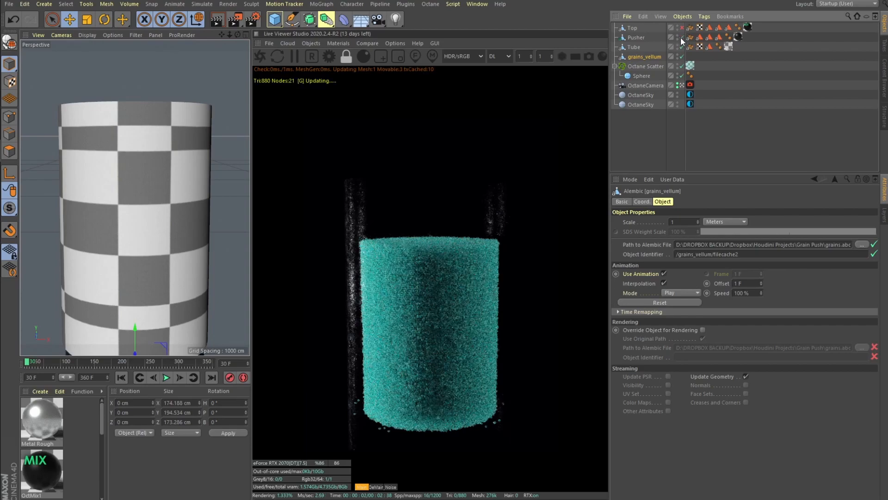
{"action": "left_click", "coordinate": [682, 46]}
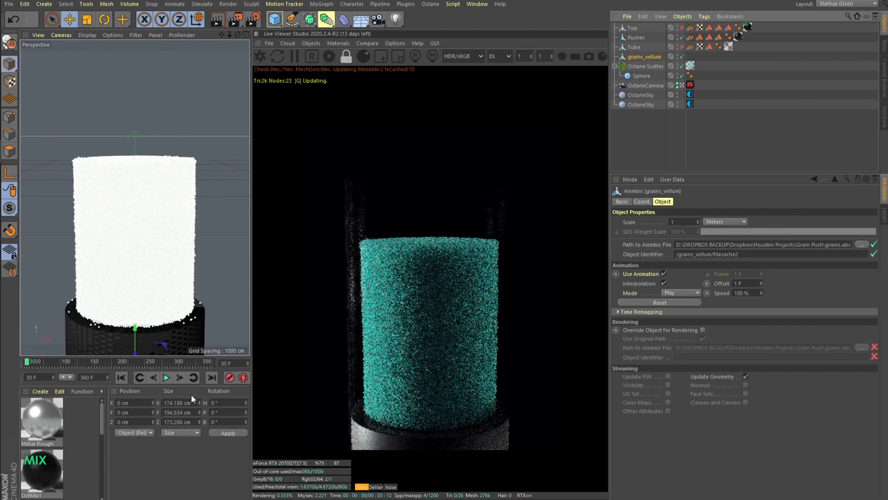
{"action": "left_click", "coordinate": [682, 27]}
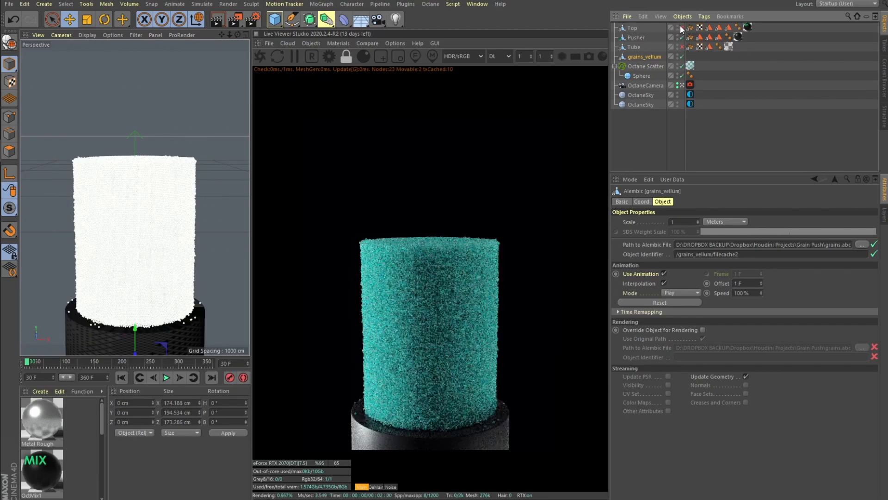
Leave the OctaneCamera view to inspect the whole container freely, and re-enable Tube.
{"action": "left_click", "coordinate": [682, 85]}
{"action": "scroll", "coordinate": [137, 204], "scroll_direction": "up", "scroll_amount": 4}
{"action": "scroll", "coordinate": [138, 204], "scroll_direction": "down", "scroll_amount": 10}
{"action": "scroll", "coordinate": [152, 196], "scroll_direction": "up", "scroll_amount": 8}
{"action": "scroll", "coordinate": [167, 188], "scroll_direction": "up", "scroll_amount": 3}
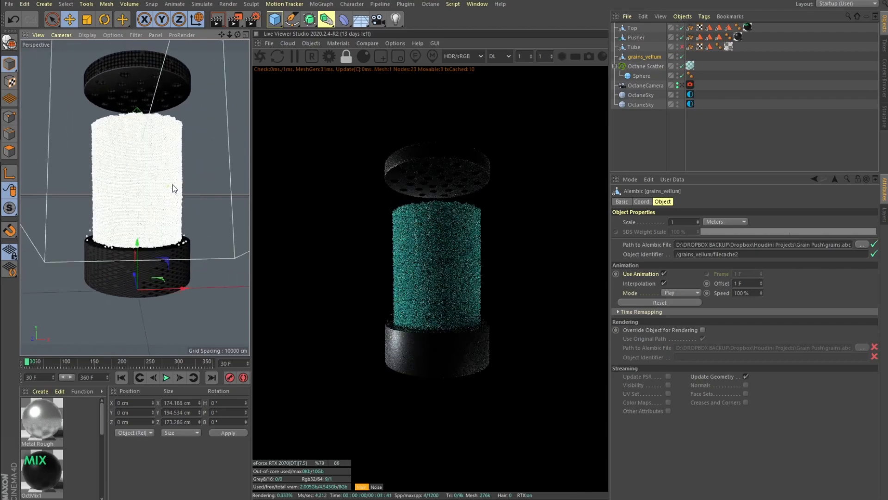
{"action": "left_click", "coordinate": [682, 47]}
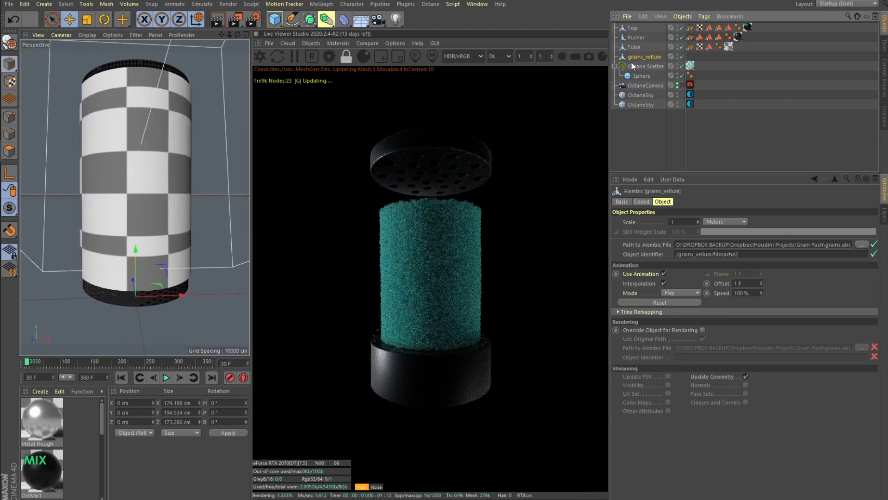
Review the Octane Scatter's vertex distribution on grains_vellum and its child Sphere's object settings, and examine the scattered spheres up close.
{"action": "left_click", "coordinate": [615, 65]}
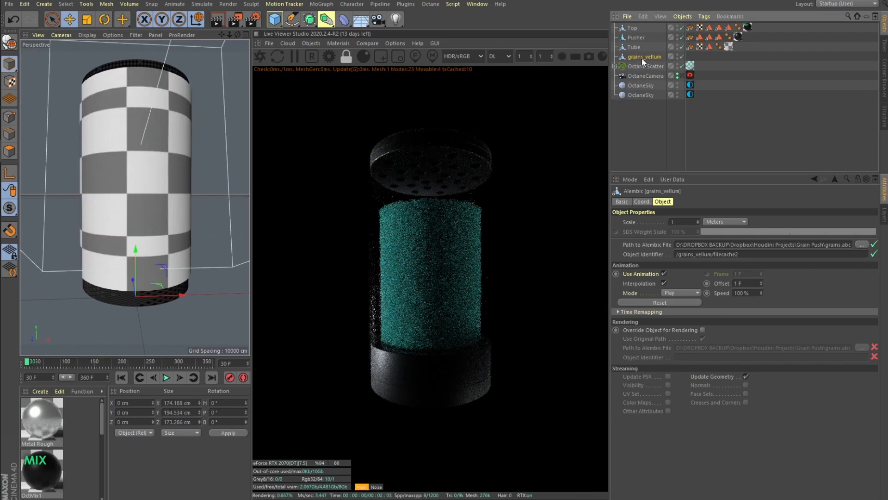
{"action": "left_click", "coordinate": [631, 66]}
{"action": "left_click", "coordinate": [614, 65]}
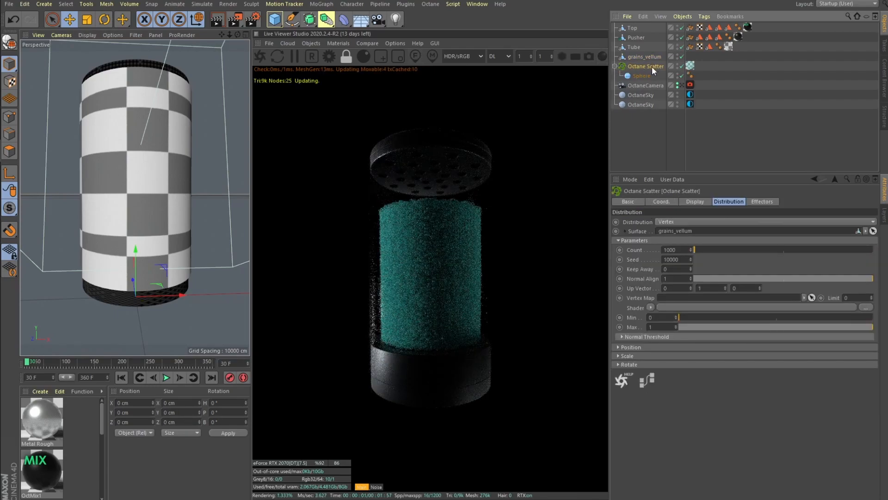
{"action": "left_click", "coordinate": [645, 77]}
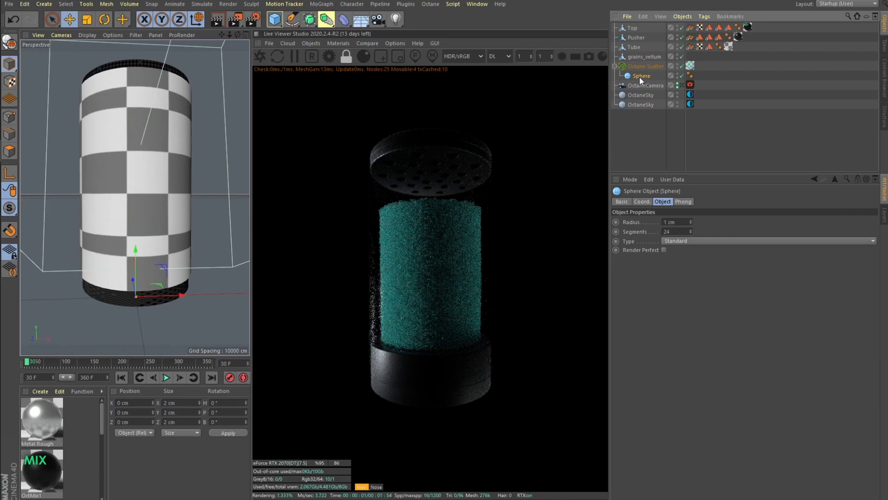
{"action": "scroll", "coordinate": [173, 179], "scroll_direction": "up", "scroll_amount": 10}
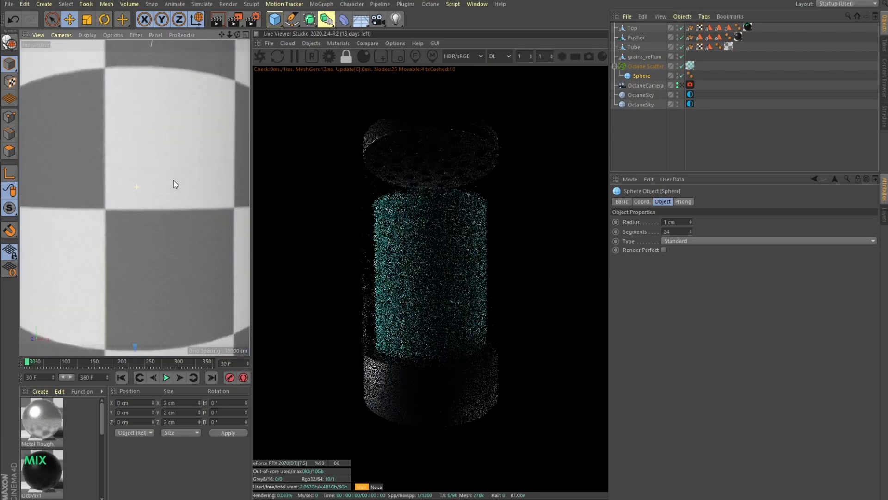
{"action": "scroll", "coordinate": [203, 180], "scroll_direction": "up", "scroll_amount": 5}
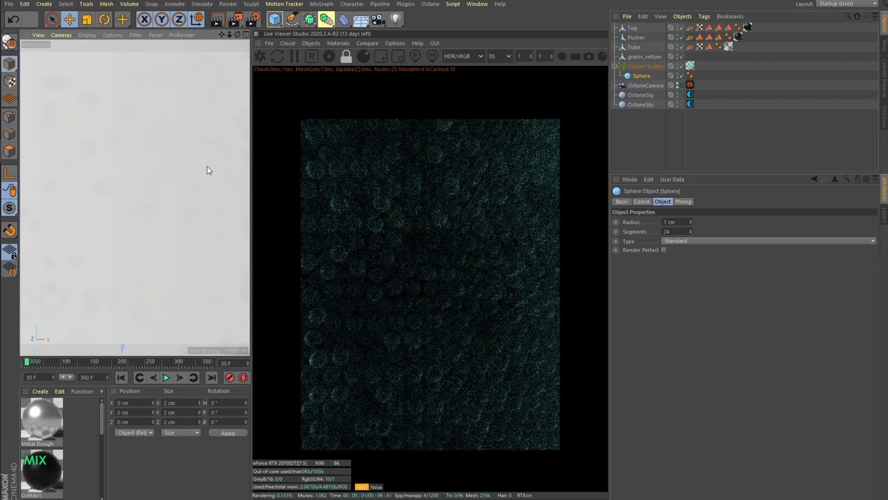
{"action": "scroll", "coordinate": [207, 170], "scroll_direction": "down", "scroll_amount": 10}
{"action": "scroll", "coordinate": [187, 178], "scroll_direction": "up", "scroll_amount": 4}
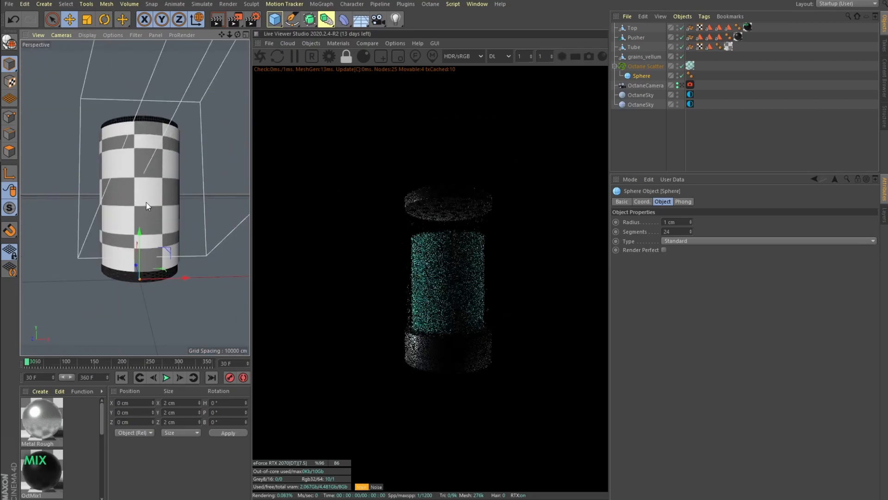
{"action": "scroll", "coordinate": [161, 177], "scroll_direction": "up", "scroll_amount": 3}
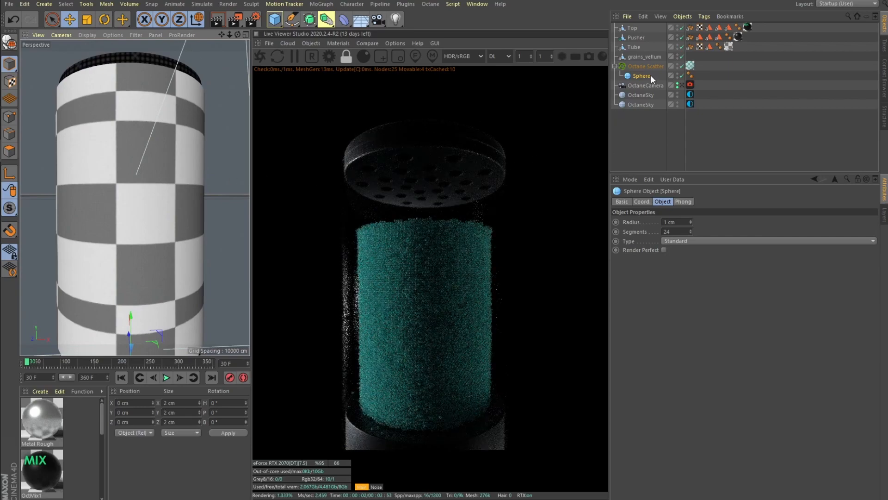
Turn off Reflections and Refractions in the visible-environment tag of the OctaneSky that uses the RgbSpectrum texture.
{"action": "left_click", "coordinate": [646, 95]}
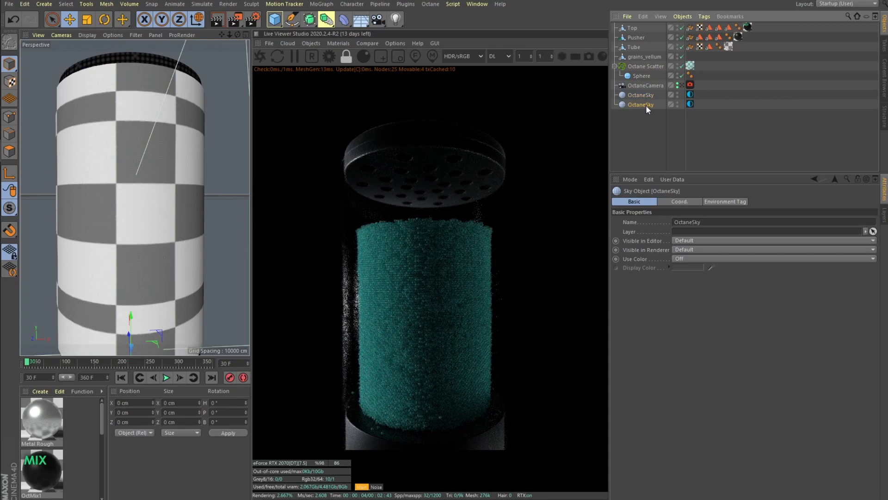
{"action": "left_click", "coordinate": [690, 95]}
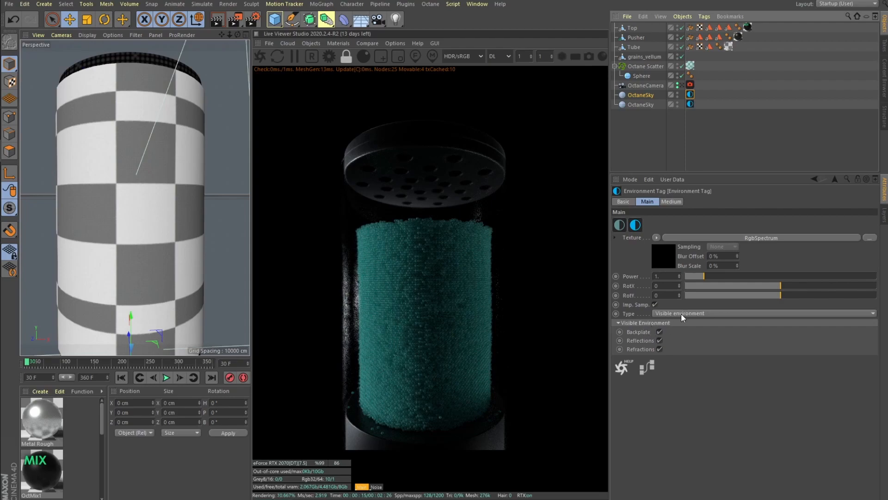
{"action": "left_click", "coordinate": [659, 340]}
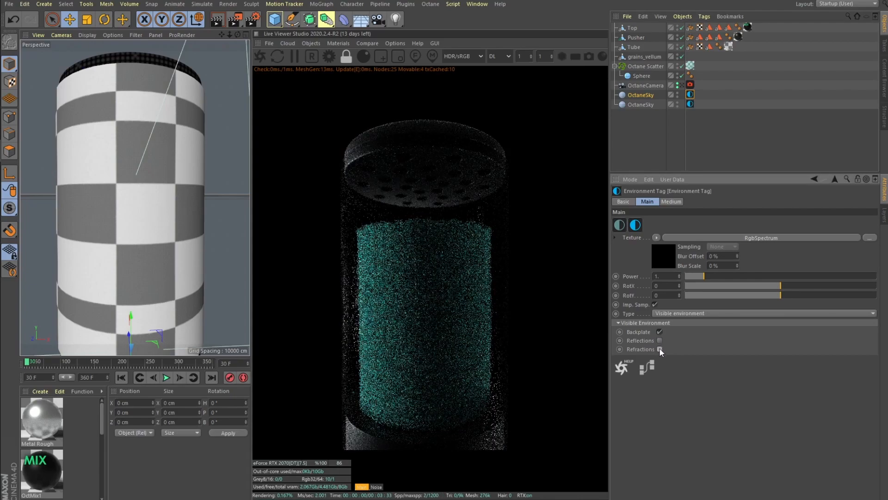
{"action": "left_click", "coordinate": [659, 349]}
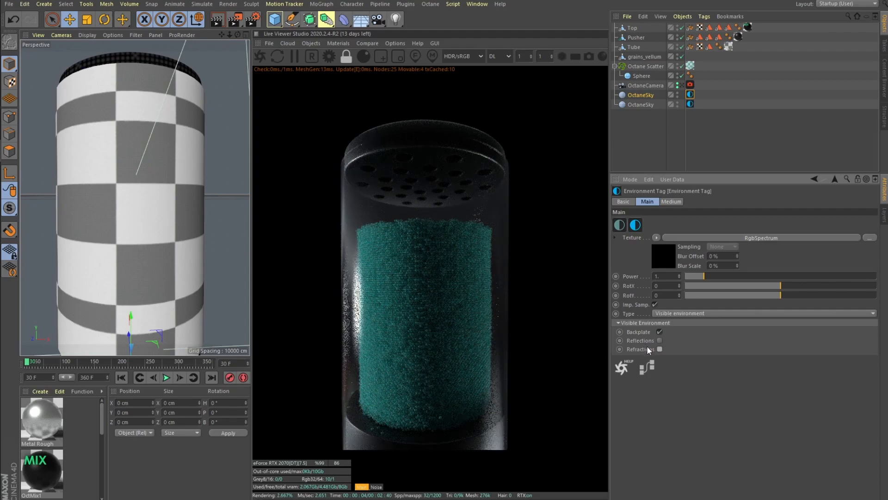
Inspect the other OctaneSky's primary environment tag and its ImageTexture HDRI settings.
{"action": "left_click", "coordinate": [690, 104]}
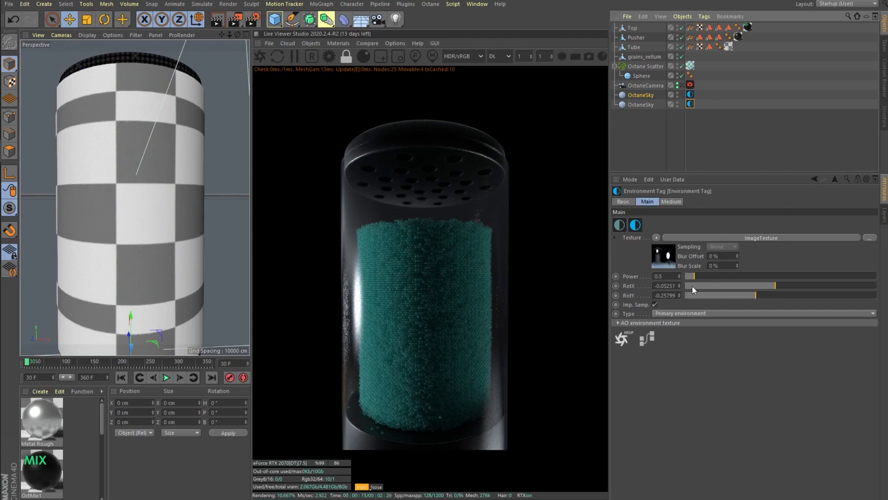
{"action": "left_click", "coordinate": [668, 262]}
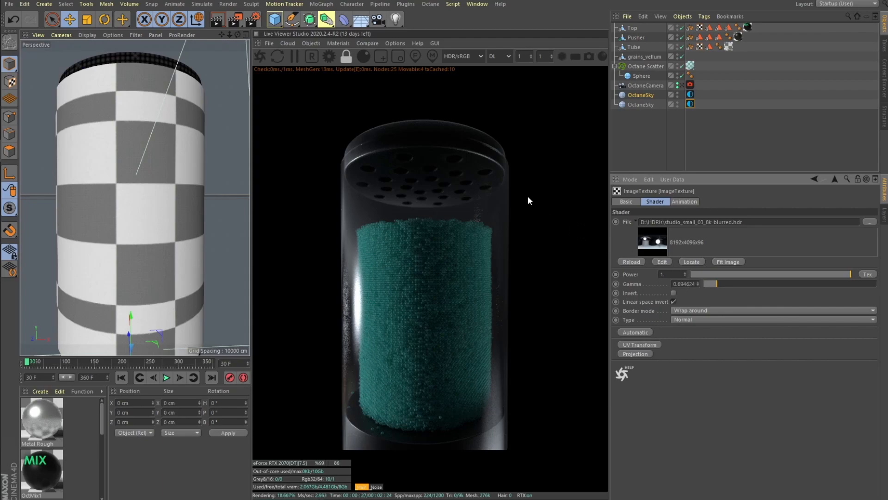
Turn Reflections and Refractions back on for the OctaneSky with the visible environment.
{"action": "left_click", "coordinate": [691, 96]}
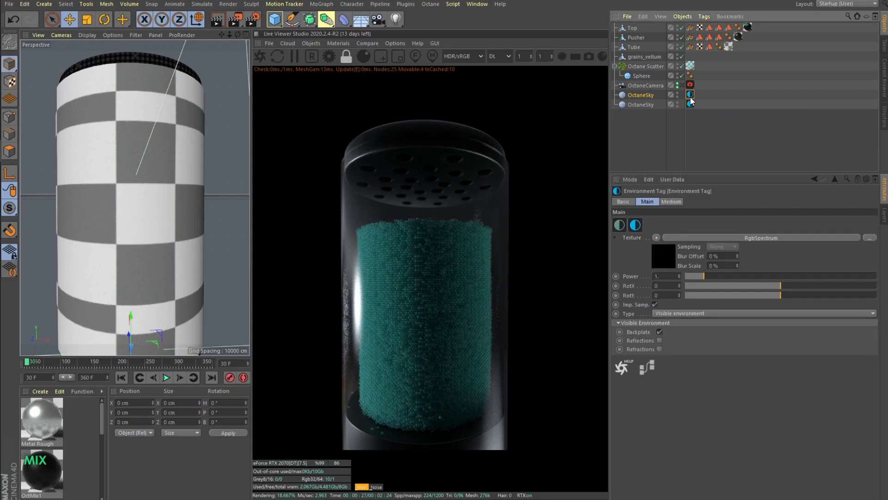
{"action": "left_click", "coordinate": [660, 341]}
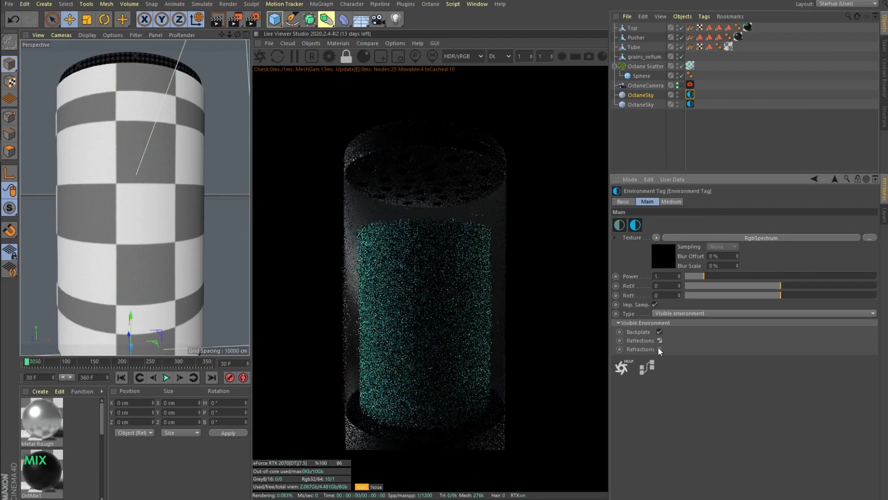
{"action": "left_click", "coordinate": [659, 349]}
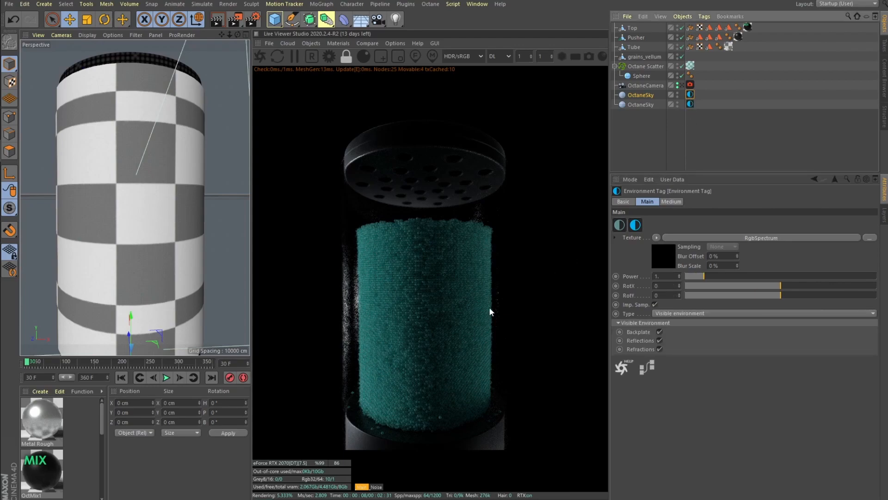
Open the OctMix1 material to view its Dirt amount and its two mixed metal materials, and close the editor.
{"action": "left_click", "coordinate": [33, 479]}
{"action": "double_click", "coordinate": [33, 479]}
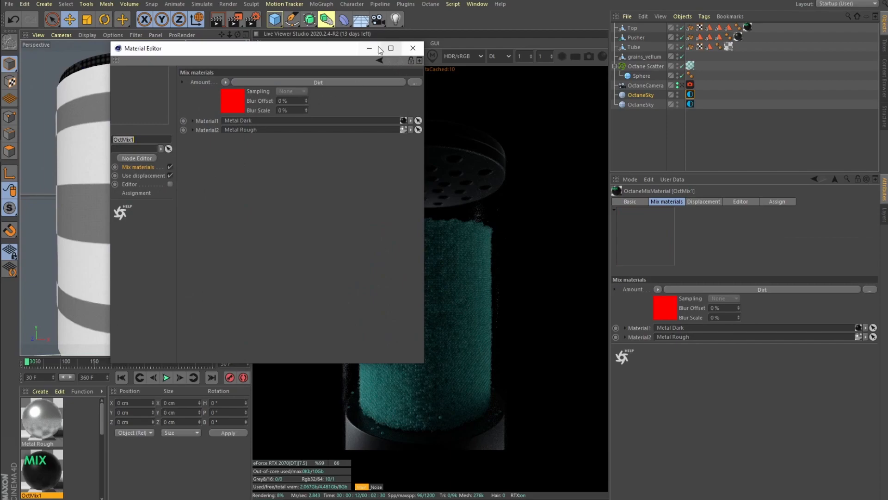
{"action": "left_click", "coordinate": [414, 46]}
Set the environment power of the OctaneSky with the HDRI image texture to 1.
{"action": "middle_click_drag", "start_coordinate": [112, 181], "coordinate": [107, 264], "text": "alt"}
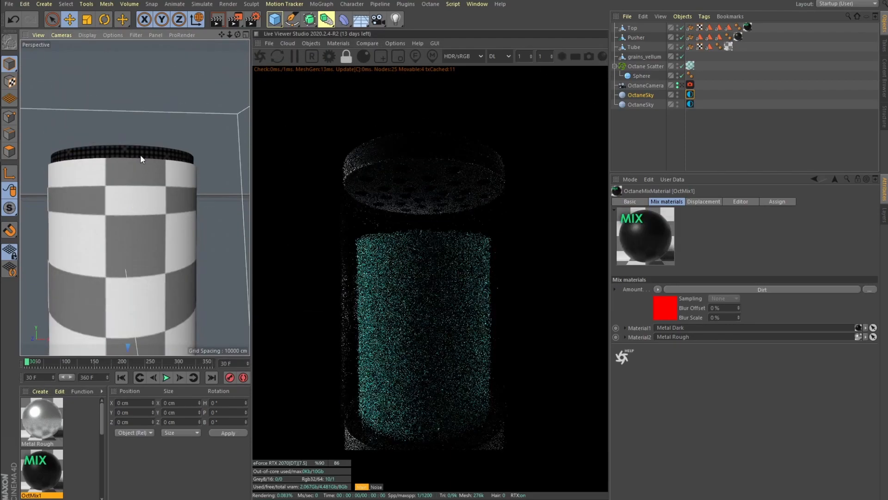
{"action": "left_click_drag", "start_coordinate": [140, 150], "coordinate": [136, 197], "text": "alt"}
{"action": "middle_click_drag", "start_coordinate": [136, 196], "coordinate": [126, 213], "text": "alt"}
{"action": "right_click_drag", "start_coordinate": [118, 202], "coordinate": [152, 199], "text": "alt"}
{"action": "left_click_drag", "start_coordinate": [146, 237], "coordinate": [138, 246], "text": "alt"}
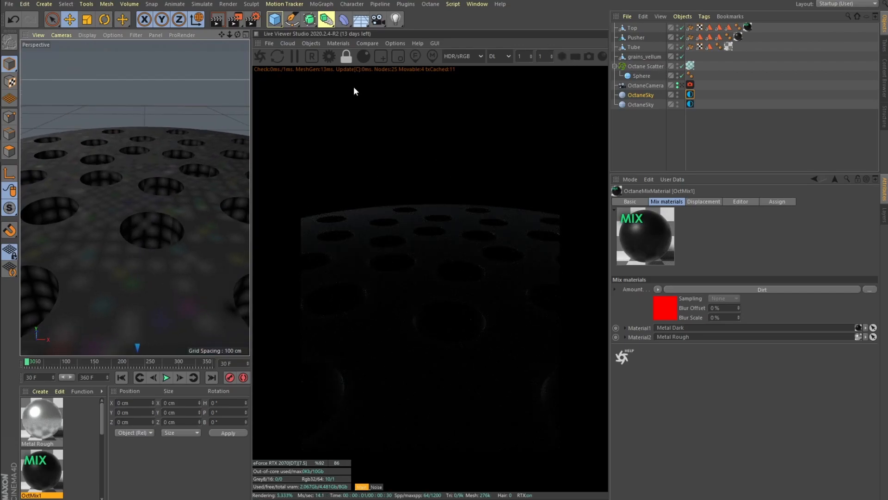
{"action": "left_click_drag", "start_coordinate": [129, 250], "coordinate": [148, 226], "text": "alt"}
{"action": "left_click", "coordinate": [689, 104]}
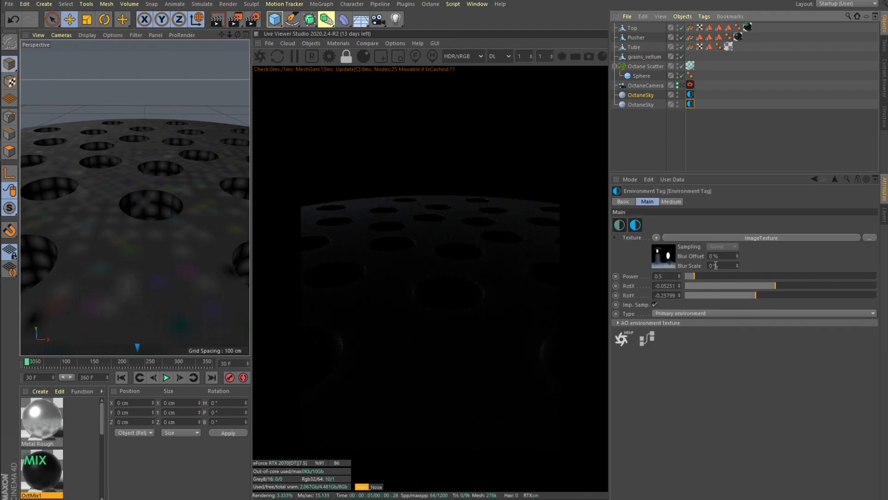
{"action": "left_click", "coordinate": [666, 276]}
{"action": "type", "text": "1"}
{"action": "key", "text": "Return"}
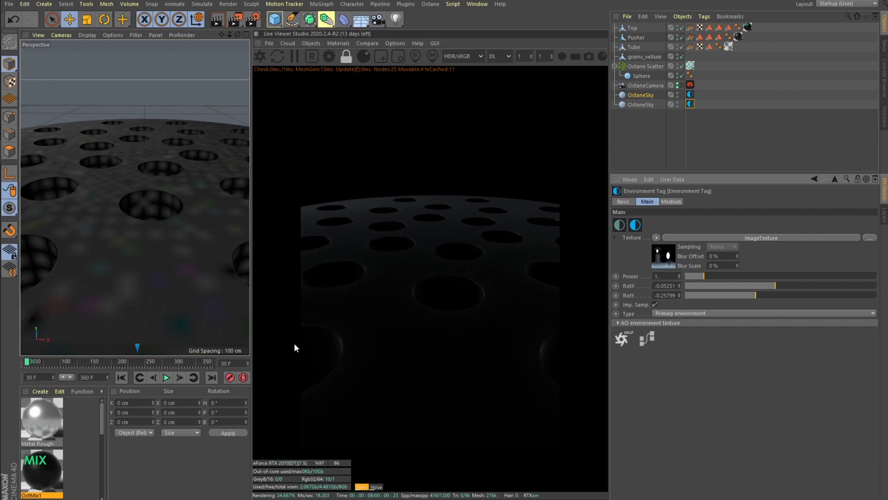
Review how OctMix1 blends Metal Dark and Metal Rough, including its Dirt shader's strength, details and radius, and close the editor.
{"action": "double_click", "coordinate": [41, 471]}
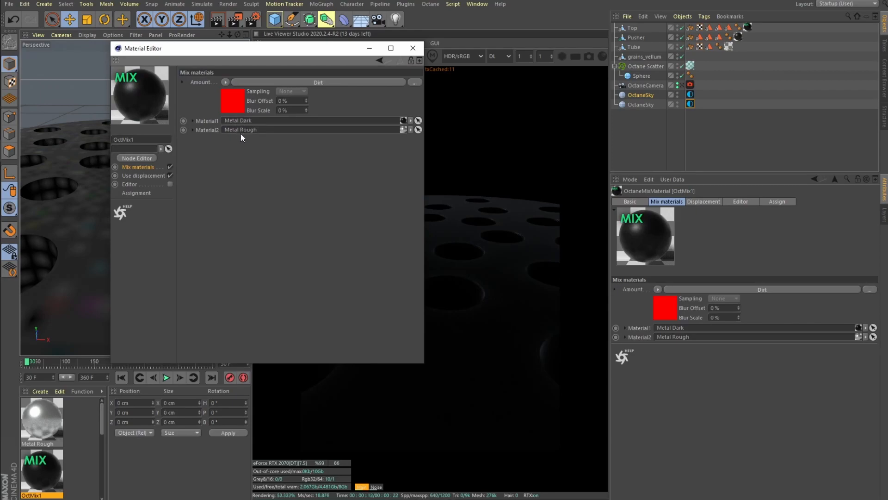
{"action": "left_click", "coordinate": [47, 416]}
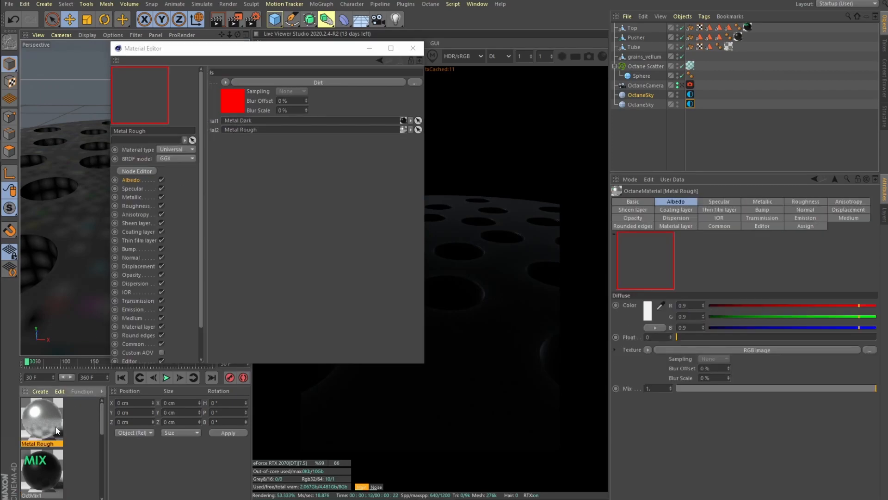
{"action": "left_click", "coordinate": [45, 459]}
{"action": "left_click", "coordinate": [235, 108]}
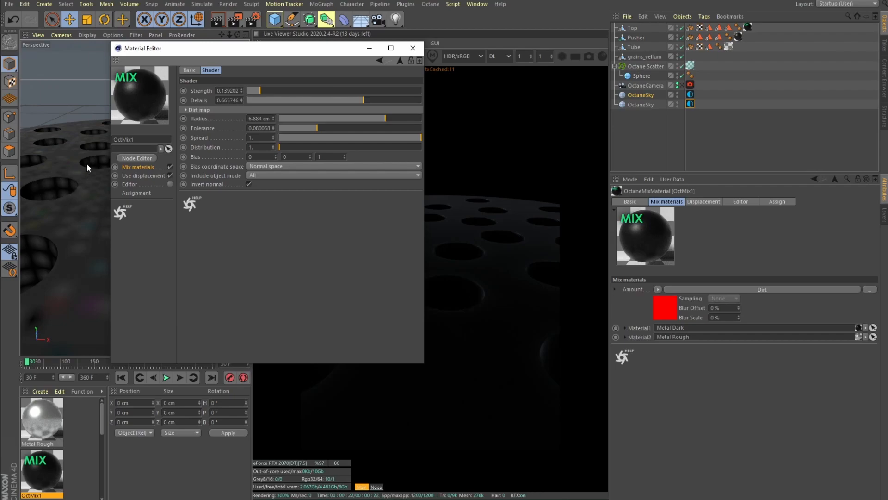
{"action": "left_click", "coordinate": [412, 47]}
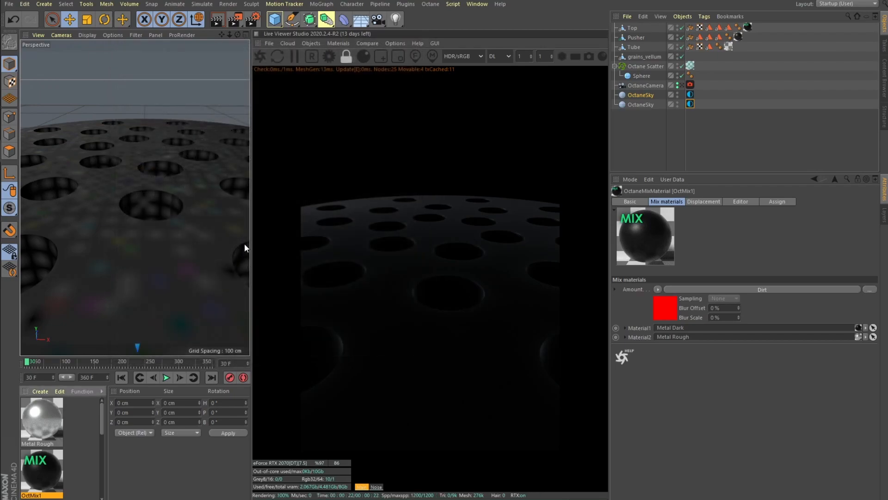
Select the Glass material and examine the container's tube, cap and base from several angles in the live render.
{"action": "left_click_drag", "start_coordinate": [102, 415], "coordinate": [102, 478]}
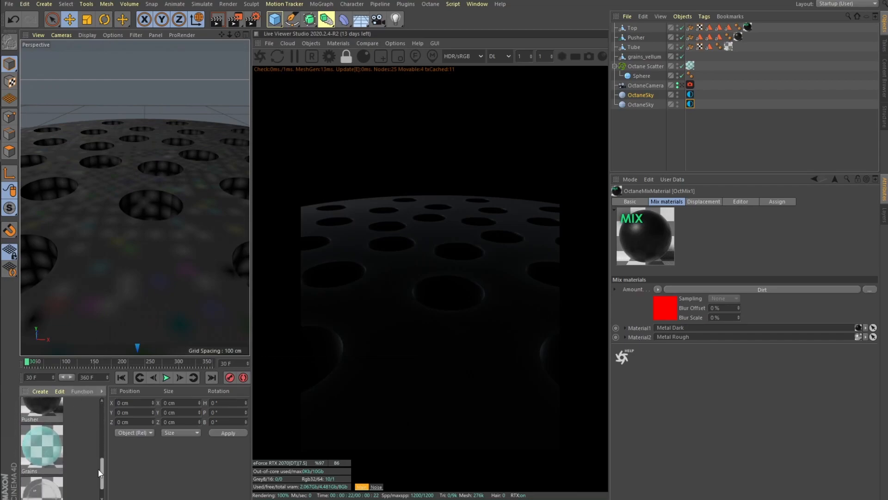
{"action": "left_click", "coordinate": [52, 481]}
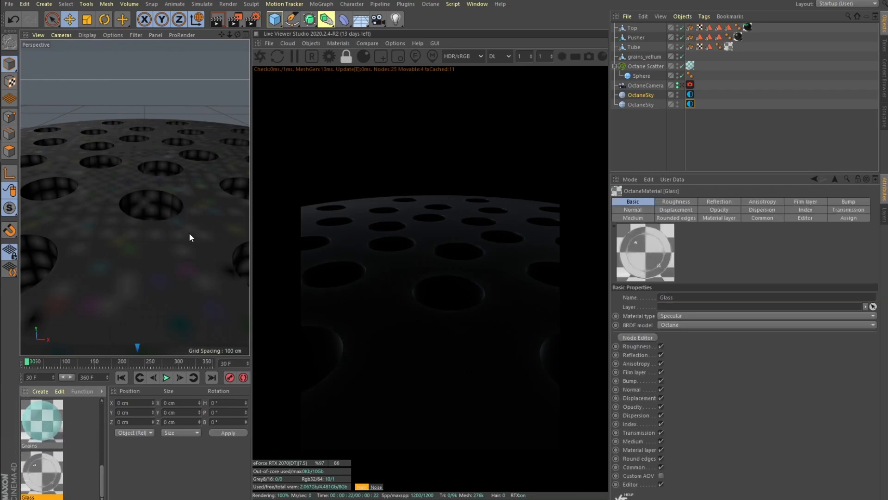
{"action": "left_click_drag", "start_coordinate": [192, 237], "coordinate": [193, 198], "text": "alt"}
{"action": "right_click_drag", "start_coordinate": [192, 201], "coordinate": [154, 249], "text": "alt"}
{"action": "mouse_move", "coordinate": [155, 249]}
{"action": "middle_mouse_down", "text": "alt"}
{"action": "mouse_move", "coordinate": [148, 180]}
{"action": "mouse_move", "coordinate": [181, 170]}
{"action": "mouse_move", "coordinate": [177, 139]}
{"action": "middle_mouse_up", "text": "alt"}
{"action": "middle_click_drag", "start_coordinate": [168, 207], "coordinate": [157, 157], "text": "alt"}
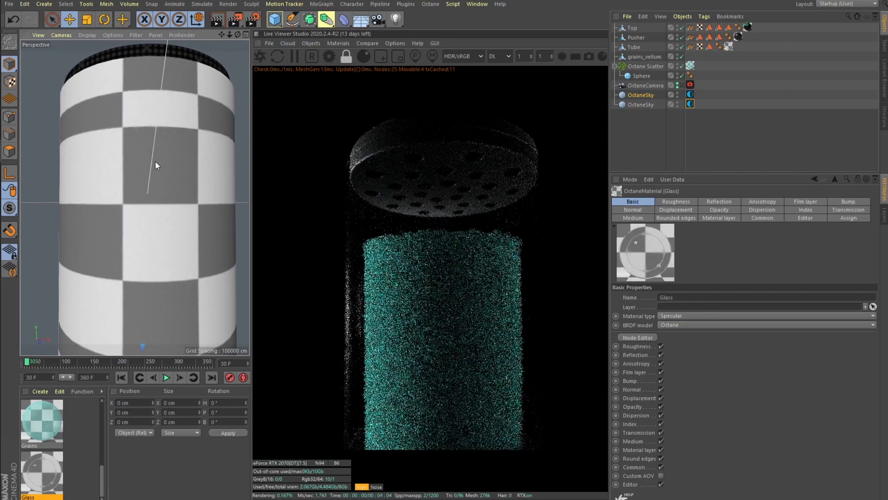
{"action": "left_click_drag", "start_coordinate": [155, 162], "coordinate": [154, 165], "text": "alt"}
{"action": "left_click_drag", "start_coordinate": [135, 132], "coordinate": [130, 165], "text": "alt"}
{"action": "scroll", "coordinate": [131, 164], "scroll_direction": "up", "scroll_amount": 6}
{"action": "middle_click_drag", "start_coordinate": [100, 178], "coordinate": [131, 177], "text": "alt"}
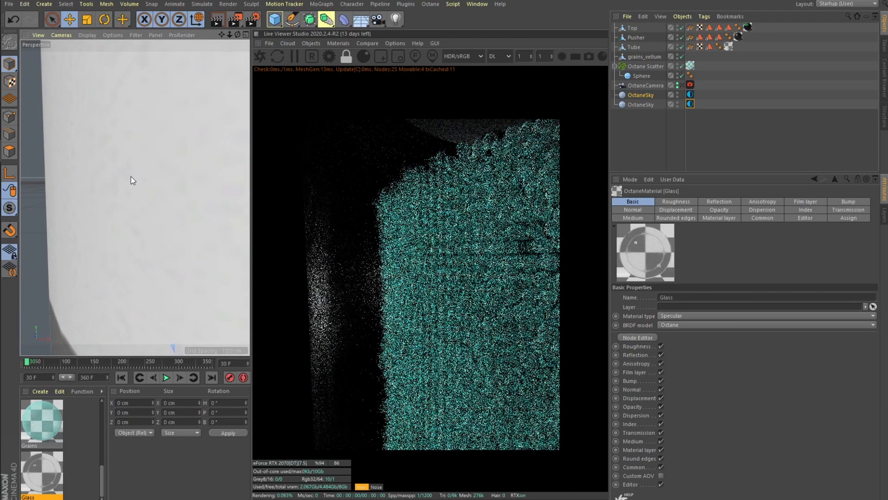
{"action": "scroll", "coordinate": [134, 177], "scroll_direction": "down", "scroll_amount": 8}
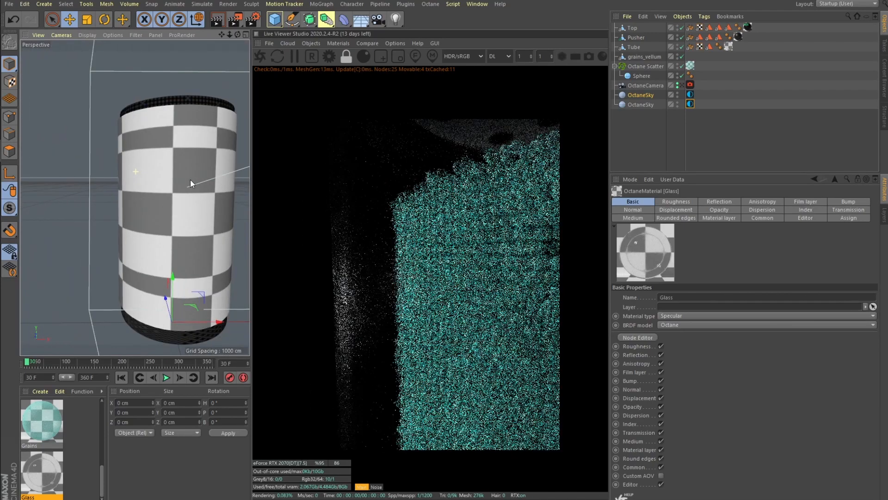
{"action": "left_click_drag", "start_coordinate": [185, 181], "coordinate": [118, 145], "text": "alt"}
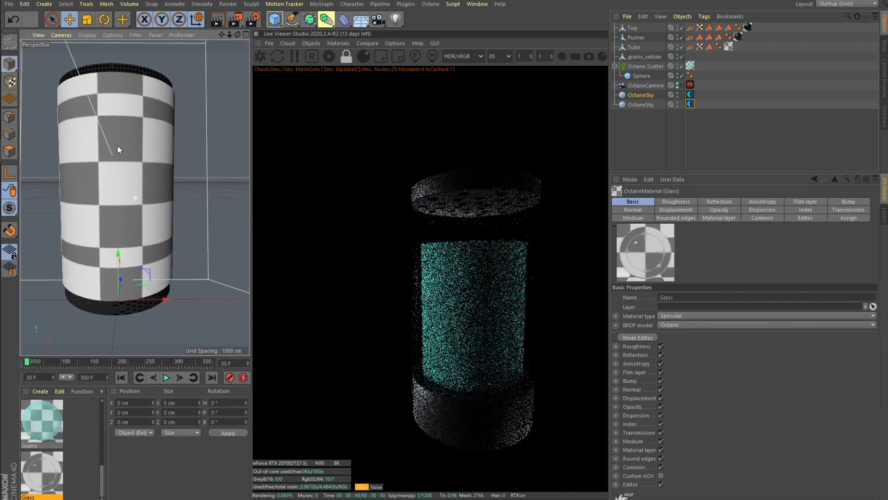
{"action": "left_click", "coordinate": [130, 306]}
{"action": "left_click_drag", "start_coordinate": [132, 209], "coordinate": [157, 183], "text": "alt"}
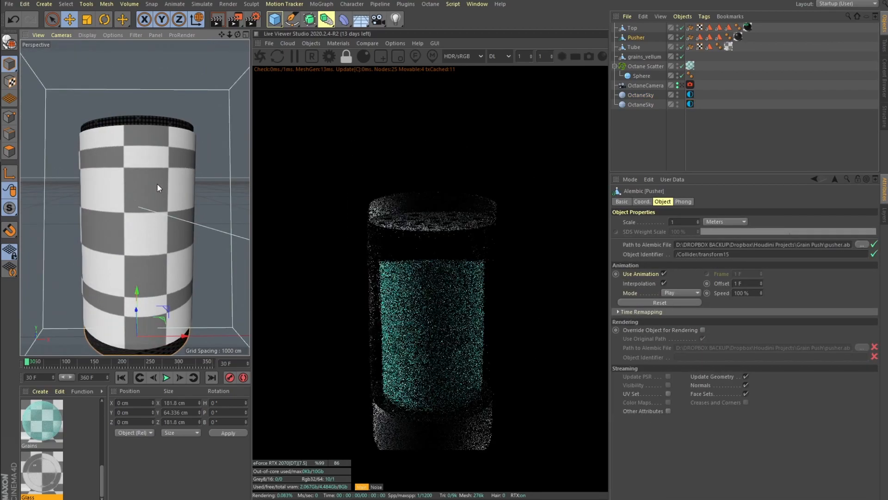
Look through the OctaneCamera and set its Camera Imager hot pixel removal to about 0.49.
{"action": "left_click", "coordinate": [680, 84]}
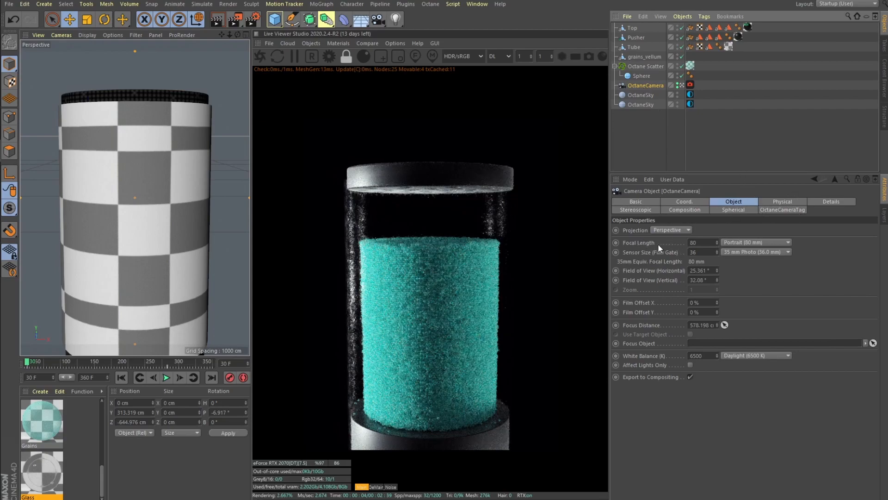
{"action": "left_click", "coordinate": [690, 85]}
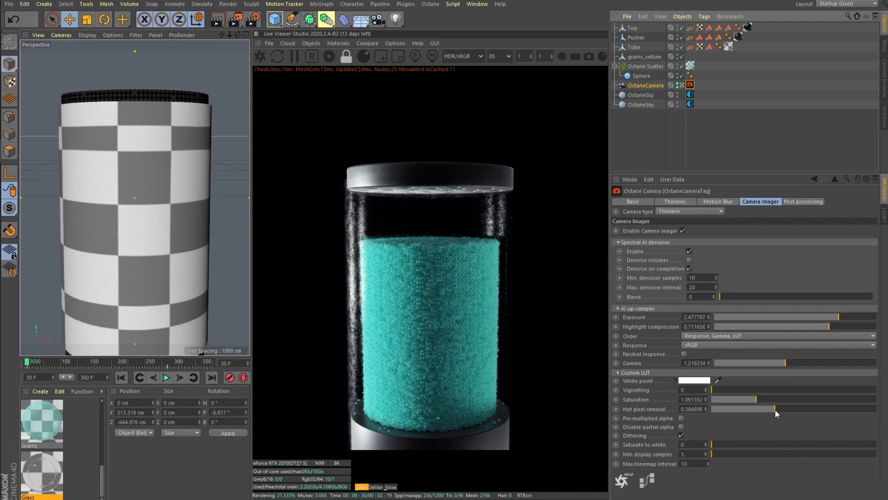
{"action": "left_click_drag", "start_coordinate": [784, 411], "coordinate": [877, 410]}
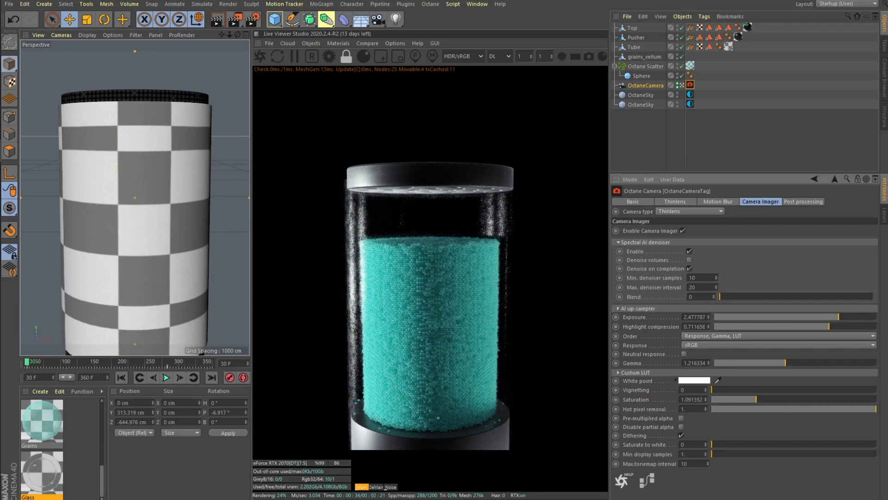
{"action": "left_click_drag", "start_coordinate": [876, 409], "coordinate": [731, 409]}
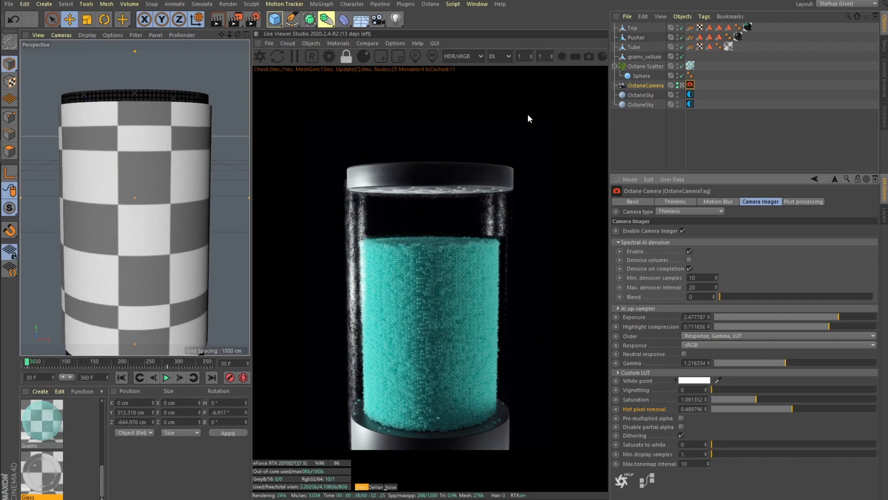
Set the max samples of the Directlighting kernel to 1800 in the Octane render settings.
{"action": "left_click", "coordinate": [327, 56]}
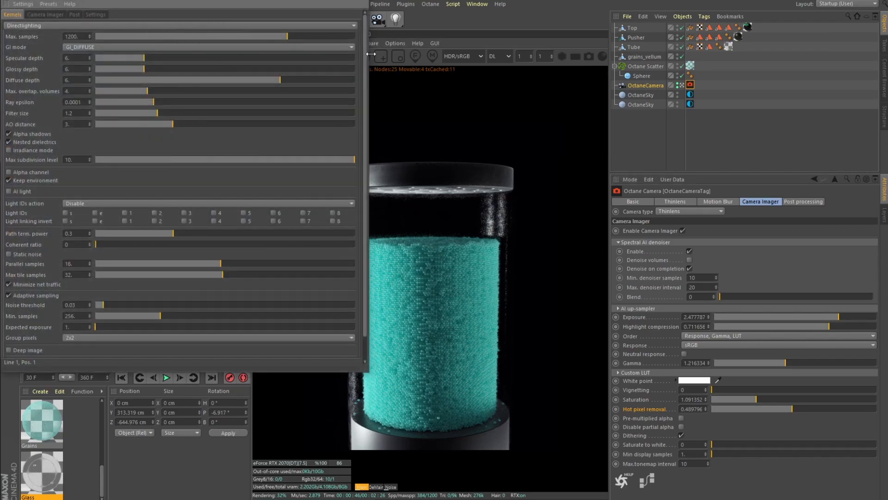
{"action": "left_click_drag", "start_coordinate": [370, 56], "coordinate": [282, 59]}
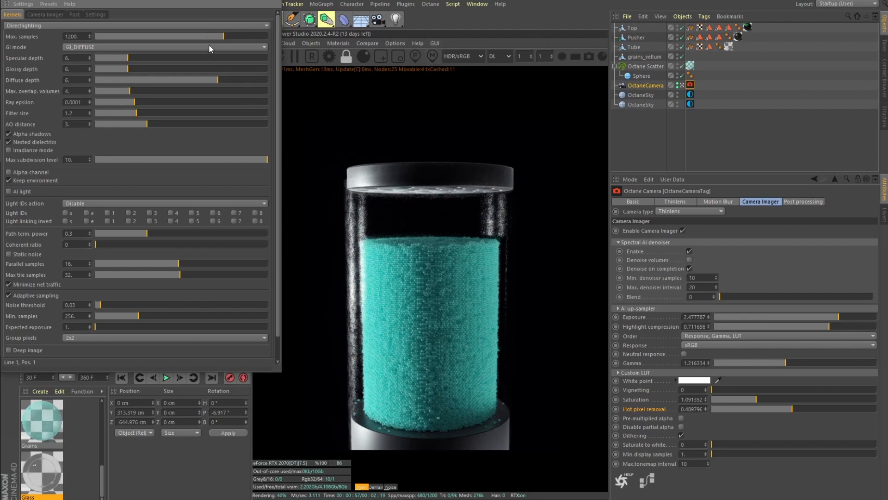
{"action": "double_click", "coordinate": [82, 37]}
{"action": "type", "text": "18"}
{"action": "key", "text": "Return"}
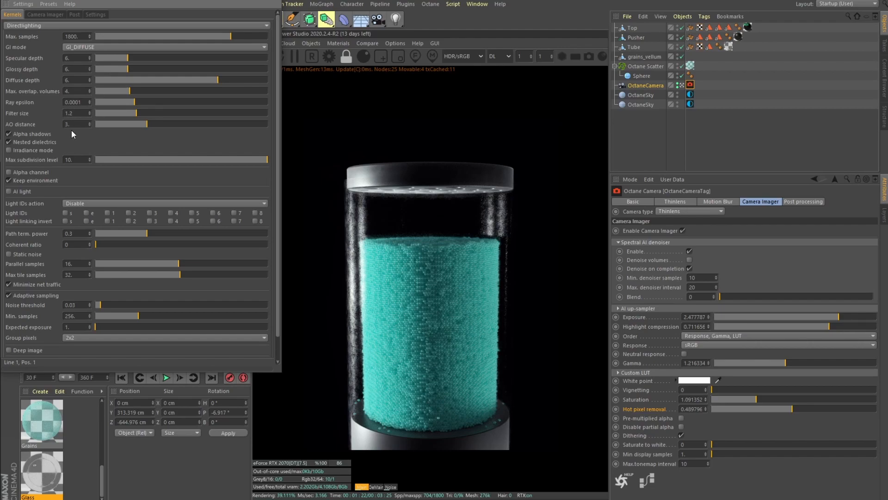
Enable the kernel's alpha channel with Keep environment off, set min. samples to 246, and close the render settings.
{"action": "left_click", "coordinate": [32, 173]}
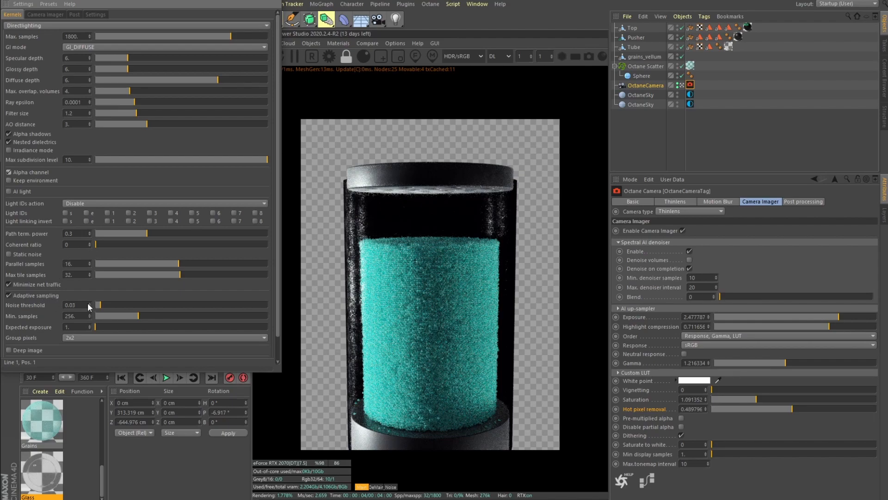
{"action": "left_click_drag", "start_coordinate": [277, 268], "coordinate": [279, 295]}
{"action": "left_click_drag", "start_coordinate": [137, 292], "coordinate": [141, 292]}
{"action": "left_click_drag", "start_coordinate": [279, 254], "coordinate": [254, 101]}
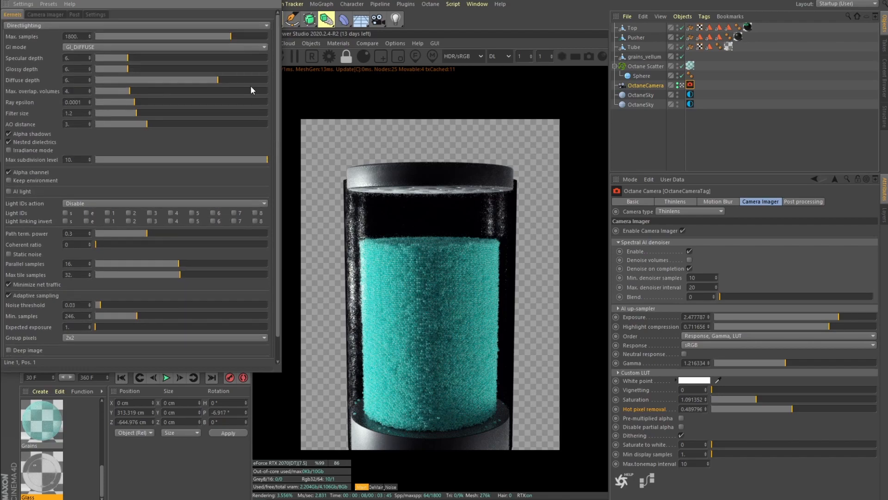
{"action": "left_click", "coordinate": [272, 1]}
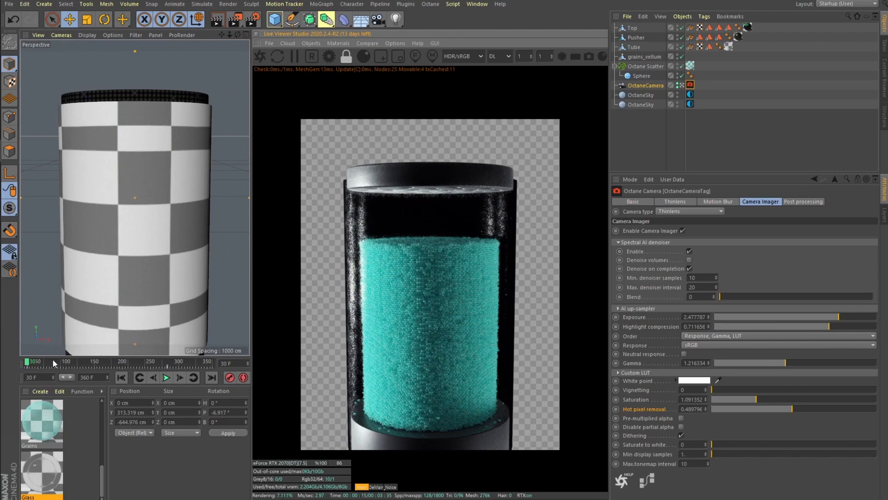
Select the OctaneCamera, move the timeline to frame 211, and restart the live render to show the emerging grains.
{"action": "left_click", "coordinate": [647, 85]}
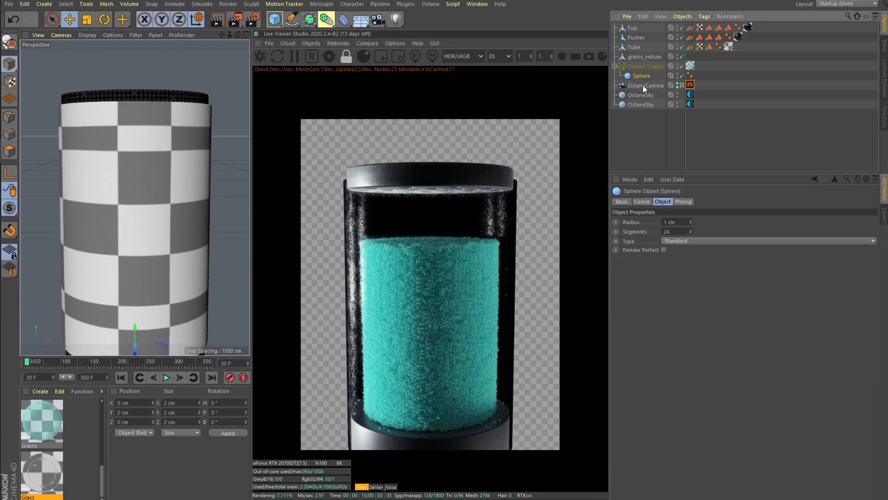
{"action": "left_click_drag", "start_coordinate": [60, 362], "coordinate": [129, 363]}
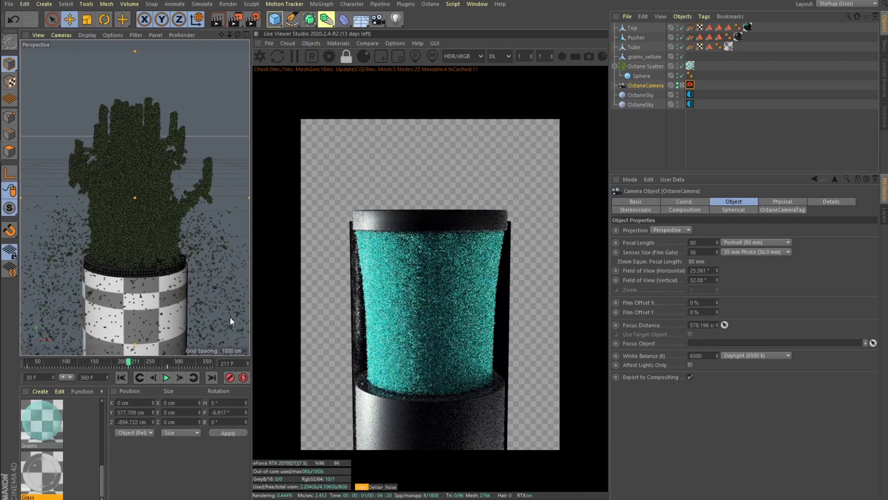
{"action": "left_click", "coordinate": [260, 56]}
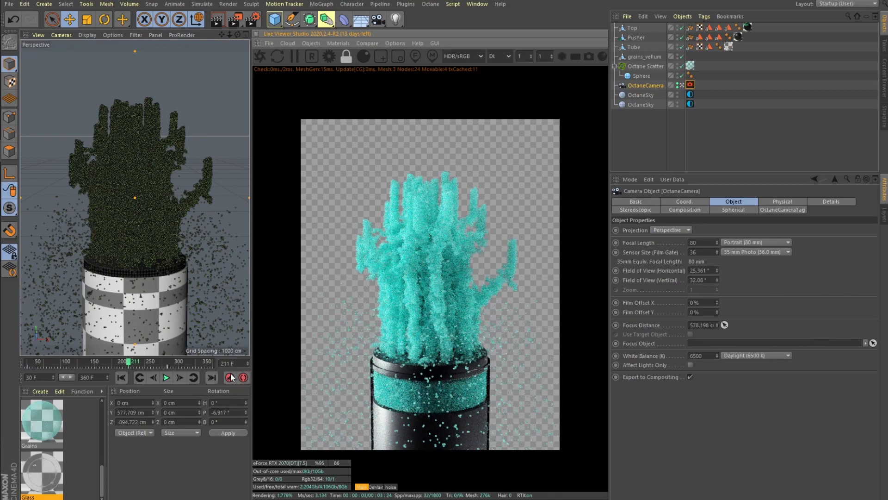
Review the Grains material's diffuse colour and the Falloffmap in its Opacity channel, and close the editor.
{"action": "double_click", "coordinate": [53, 424]}
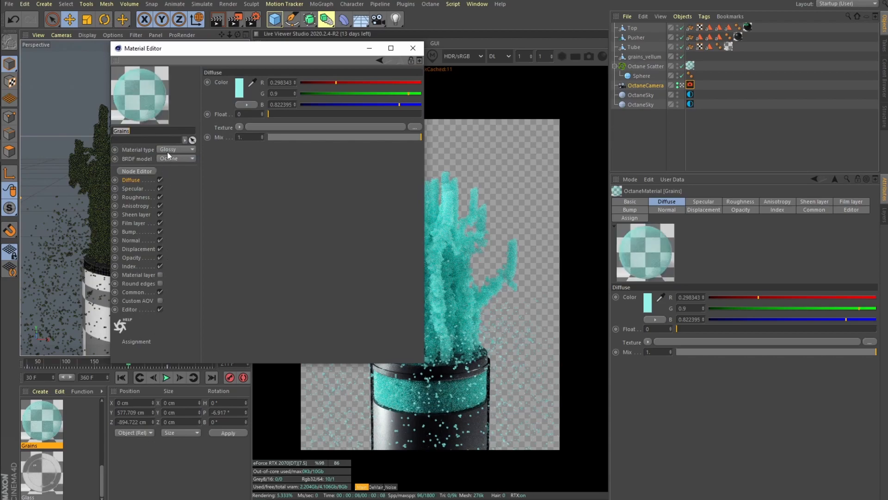
{"action": "left_click", "coordinate": [131, 258]}
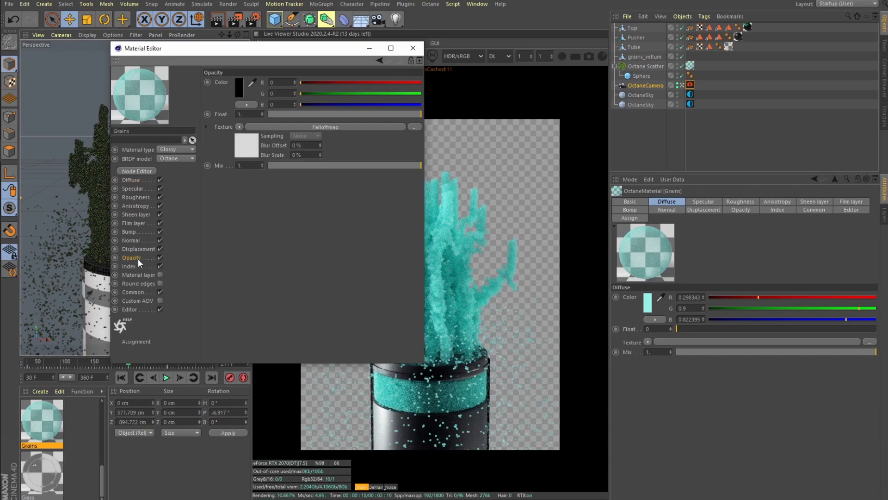
{"action": "left_click", "coordinate": [242, 152]}
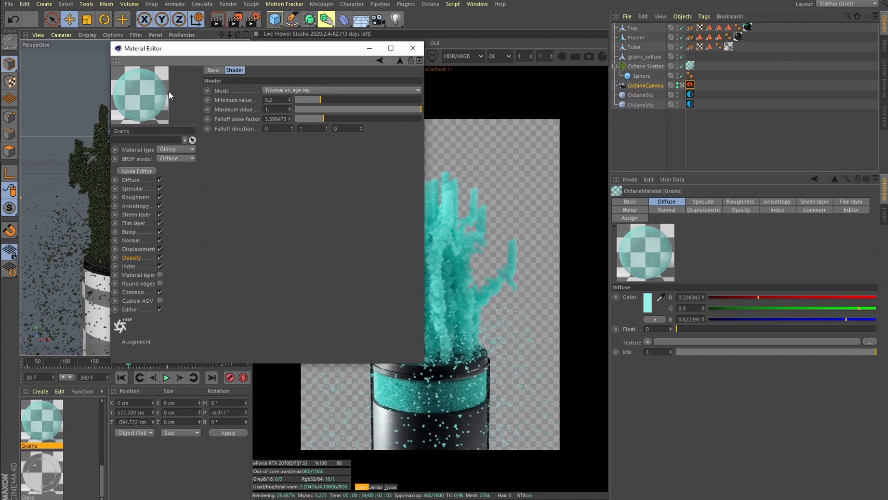
{"action": "left_click", "coordinate": [369, 48]}
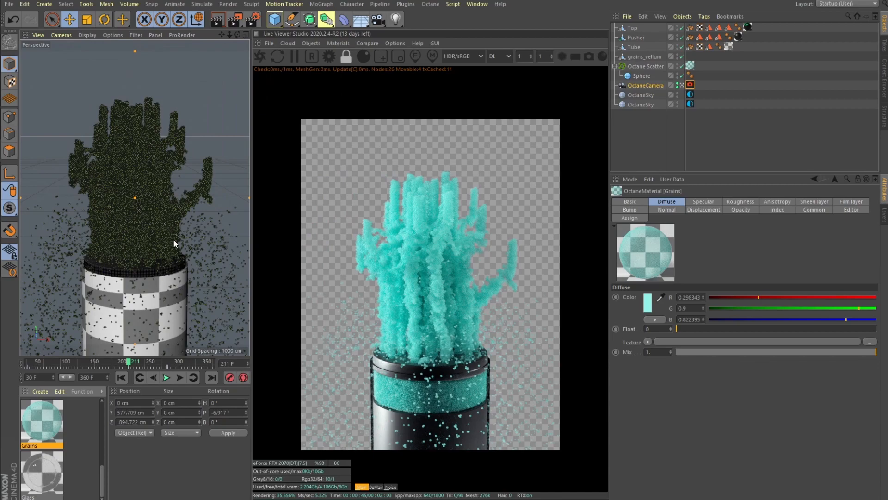